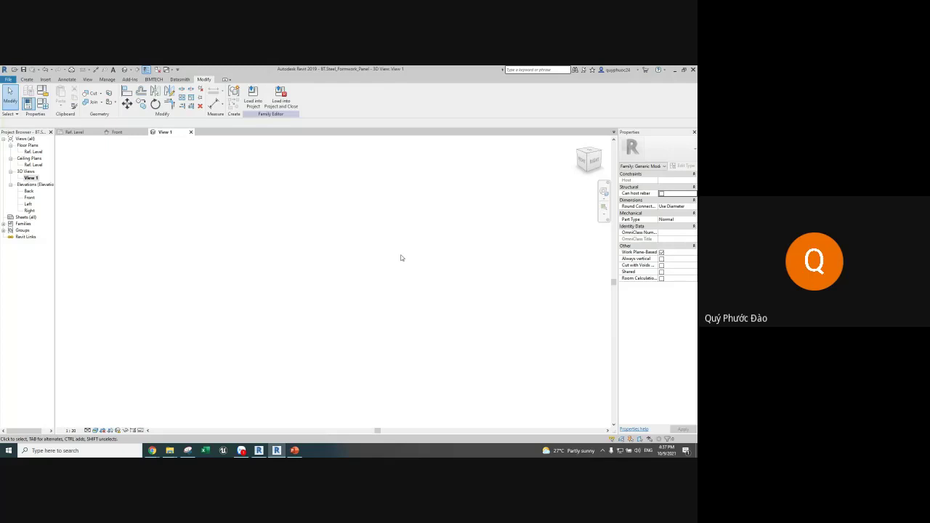
Open the Ref. Level plan and zoom in on the Length 2440 and Width 1220 reference planes
double_click(31, 152)
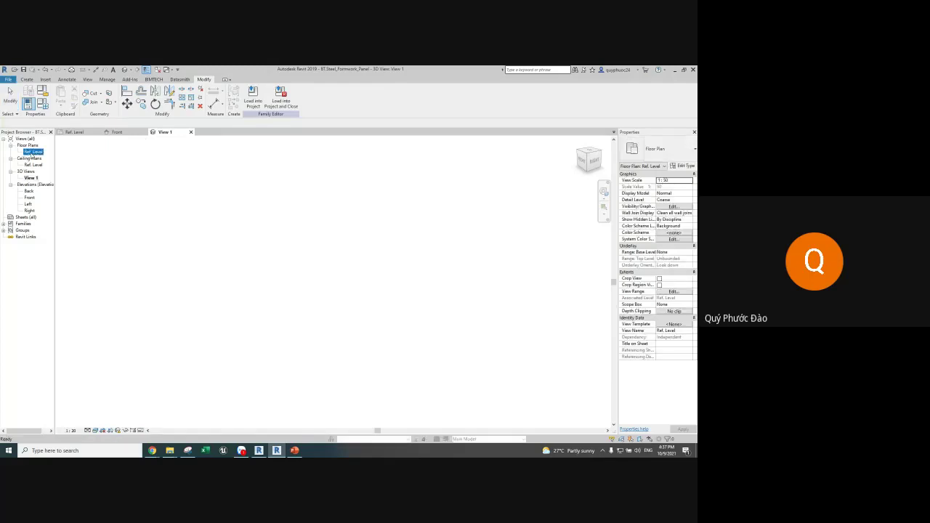
scroll(226, 293, up, 1)
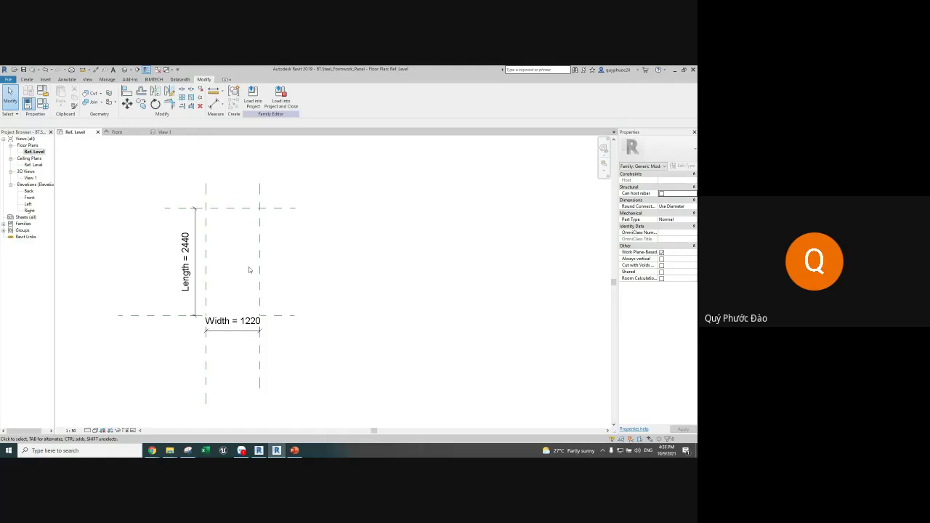
Open BT.Plate.rfa from recent documents and load it into the formwork panel
click(8, 79)
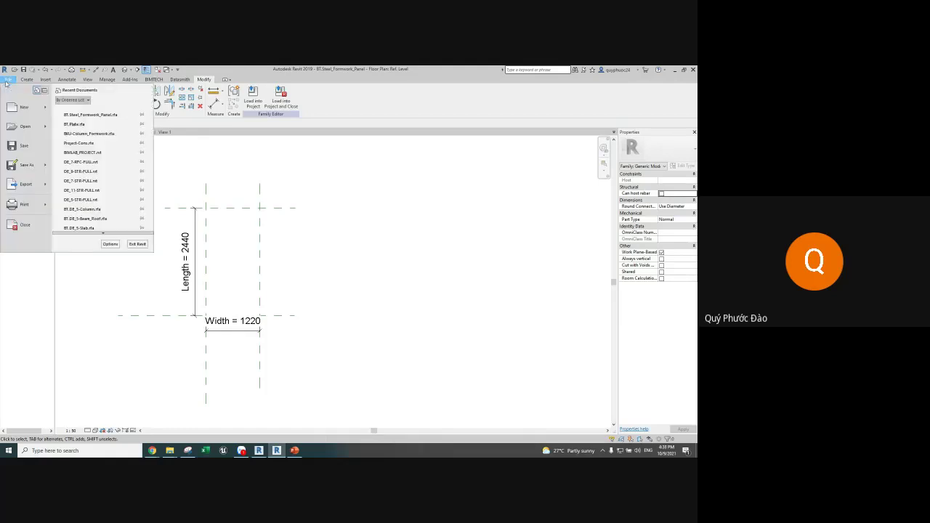
click(76, 125)
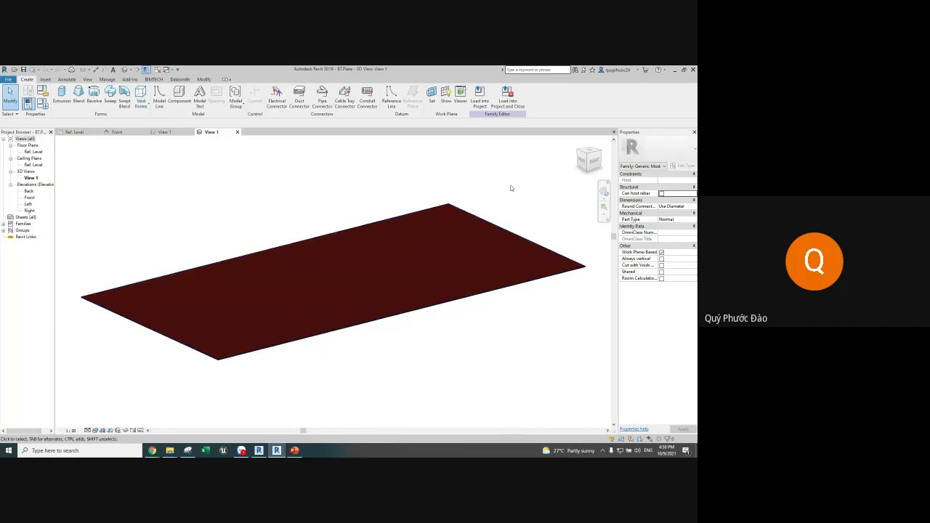
click(513, 102)
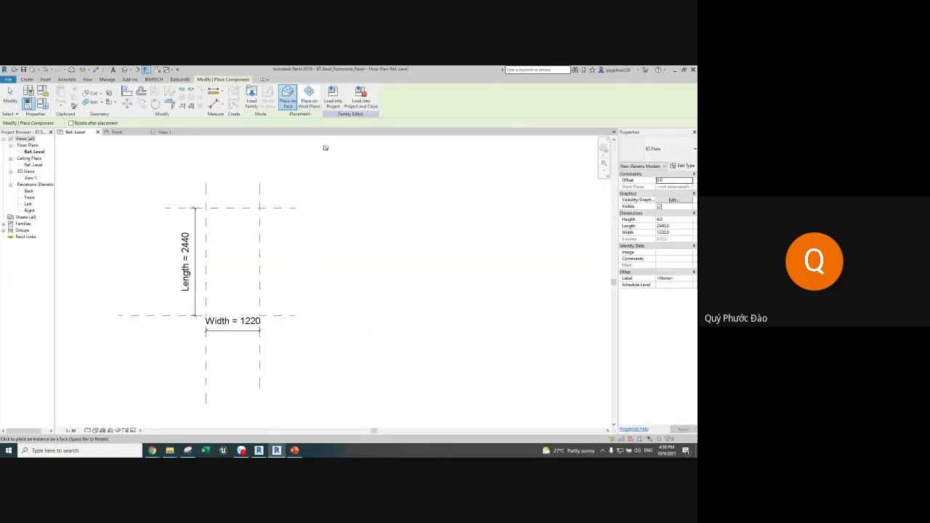
Toggle the plate's placement between face and work plane, then cancel placing it
click(312, 101)
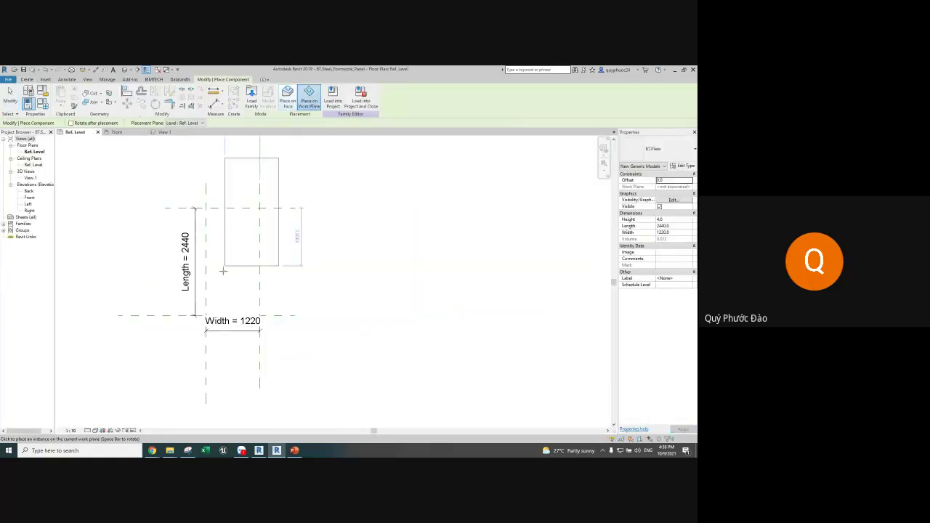
click(288, 99)
click(309, 100)
click(287, 99)
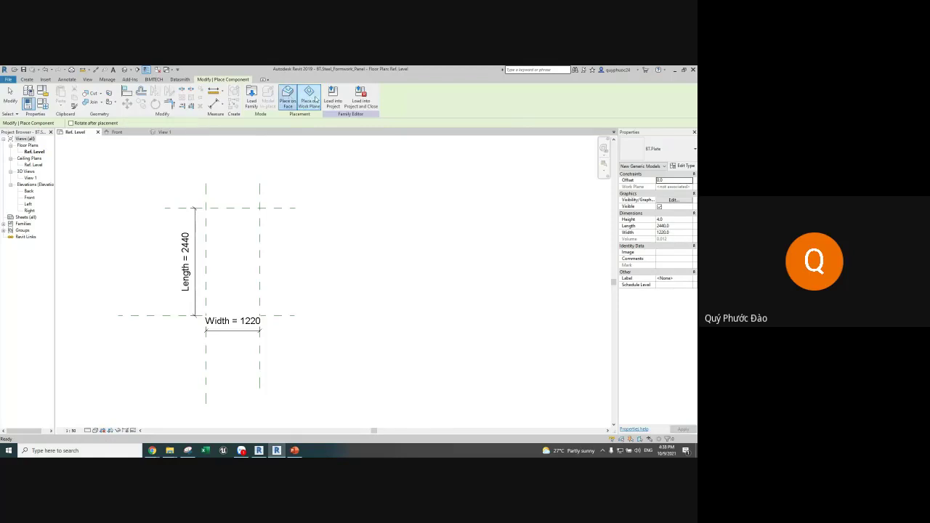
click(308, 100)
click(288, 100)
click(308, 100)
click(287, 100)
click(309, 100)
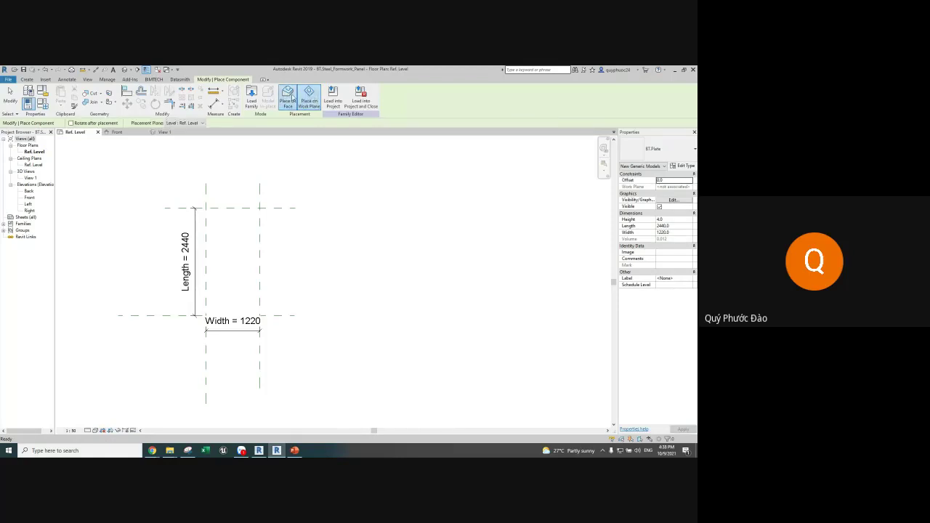
click(291, 99)
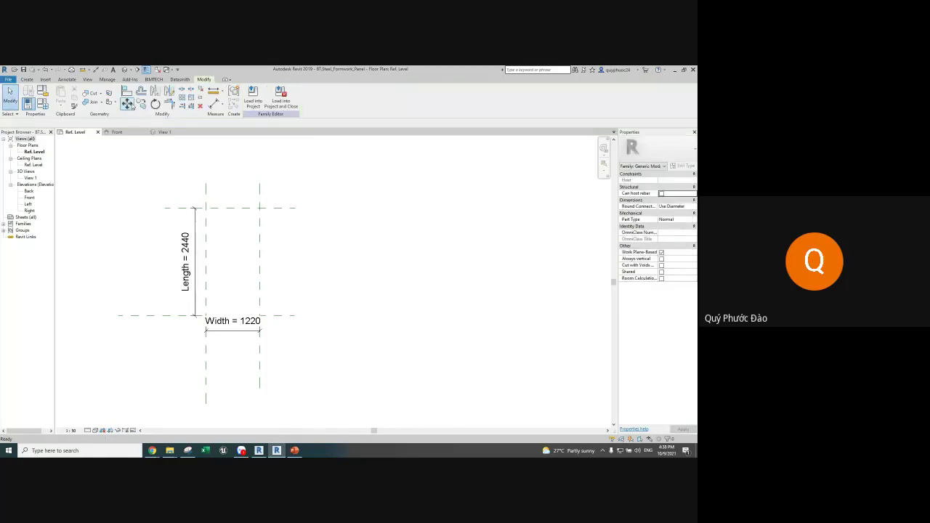
click(10, 94)
Undo back through the Load Family action and reopen BT.Plate.rfa from recent documents
click(51, 70)
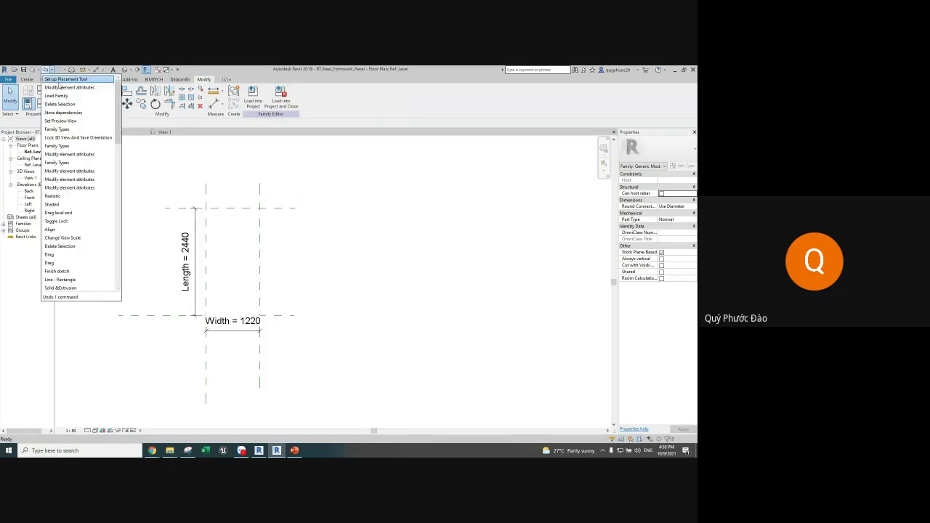
click(62, 97)
click(8, 78)
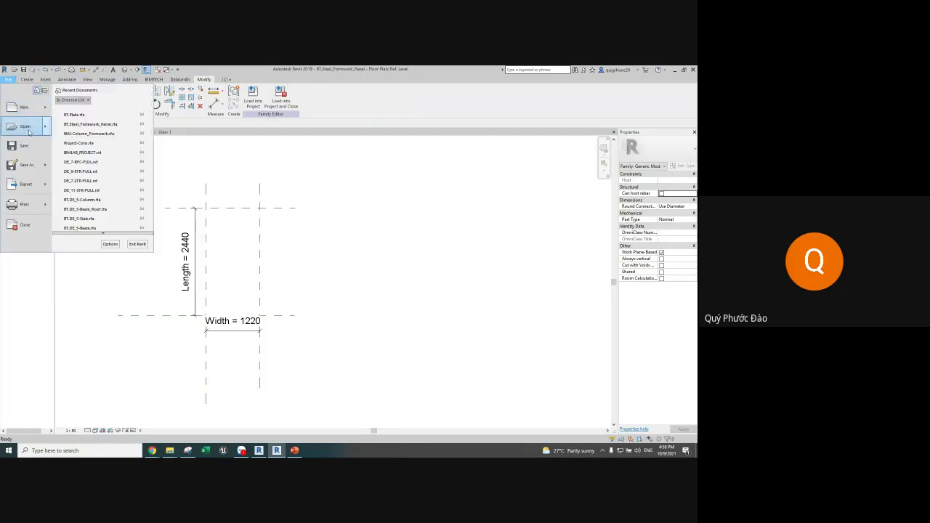
click(76, 115)
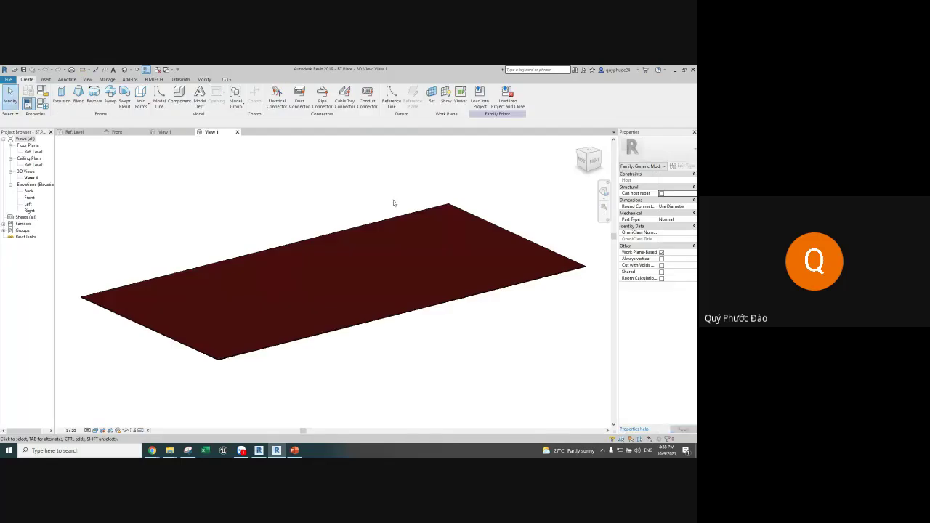
click(8, 79)
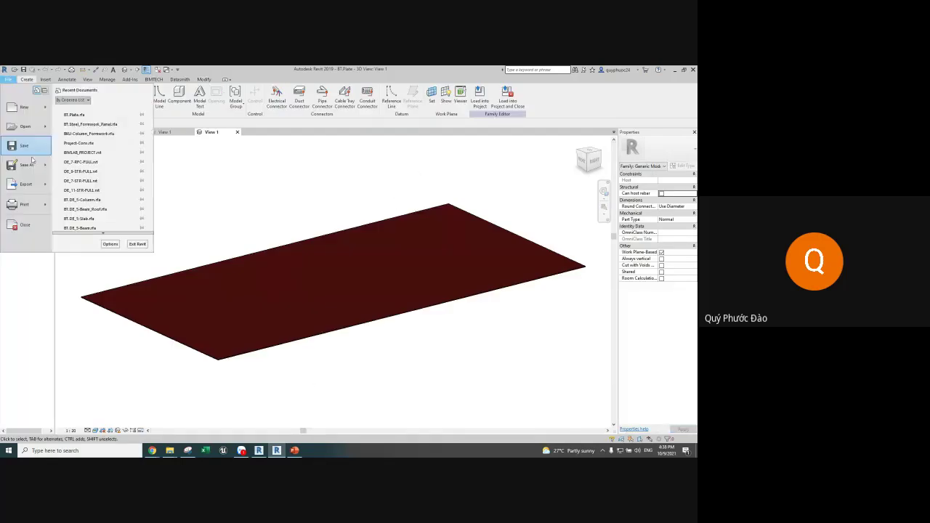
Take a 3-second delayed snip of Revit's recent-documents menu
click(187, 450)
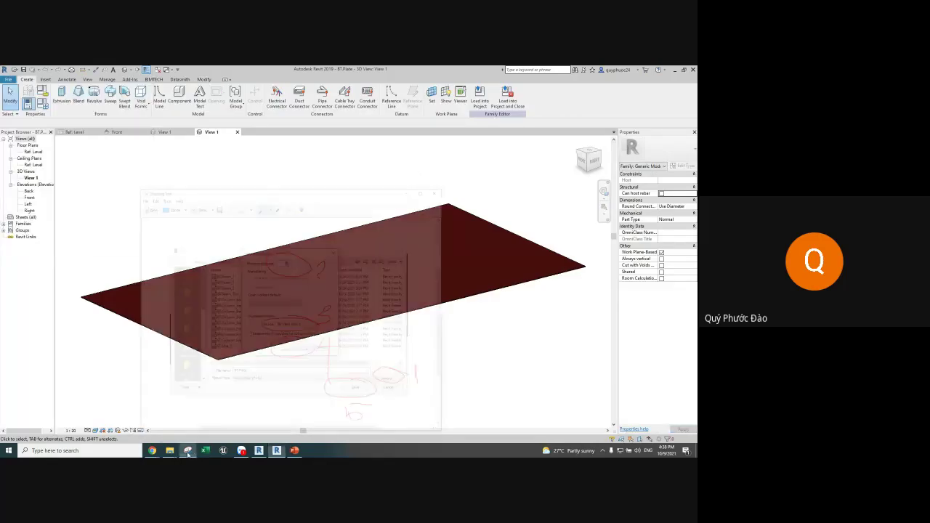
click(142, 153)
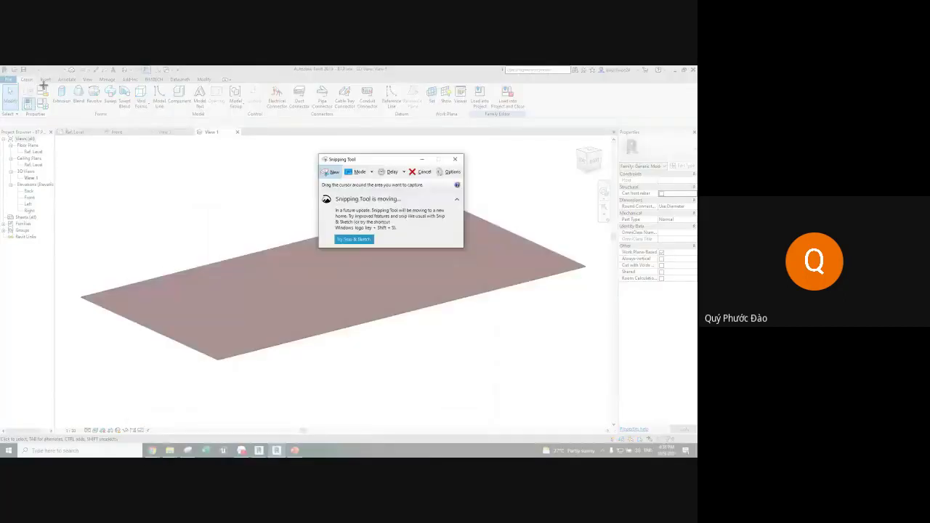
click(390, 171)
click(397, 208)
click(330, 171)
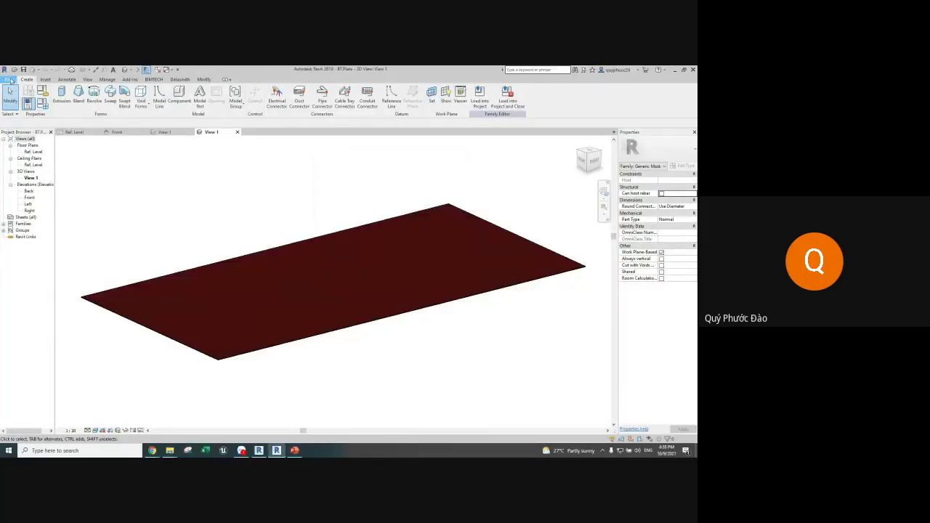
click(8, 79)
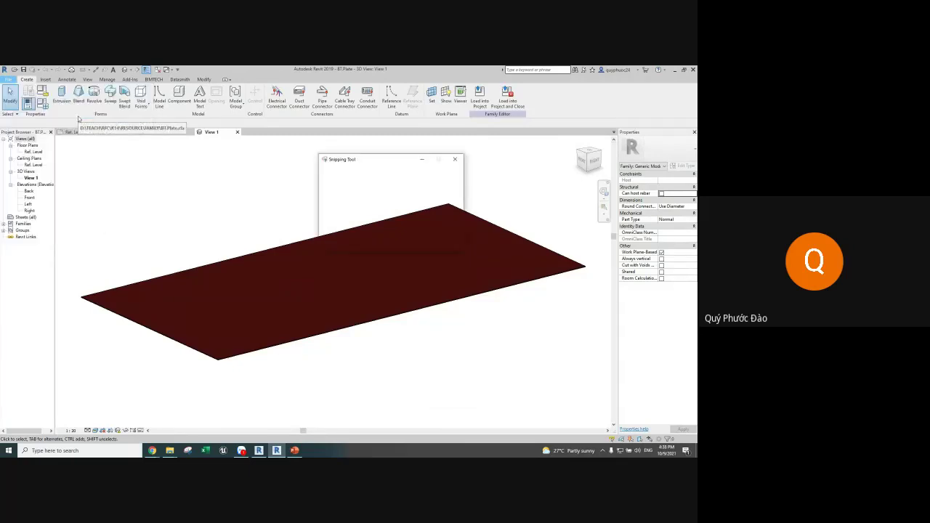
mouse_move(1, 67)
mouse_down()
mouse_move(588, 263)
mouse_move(168, 257)
mouse_up()
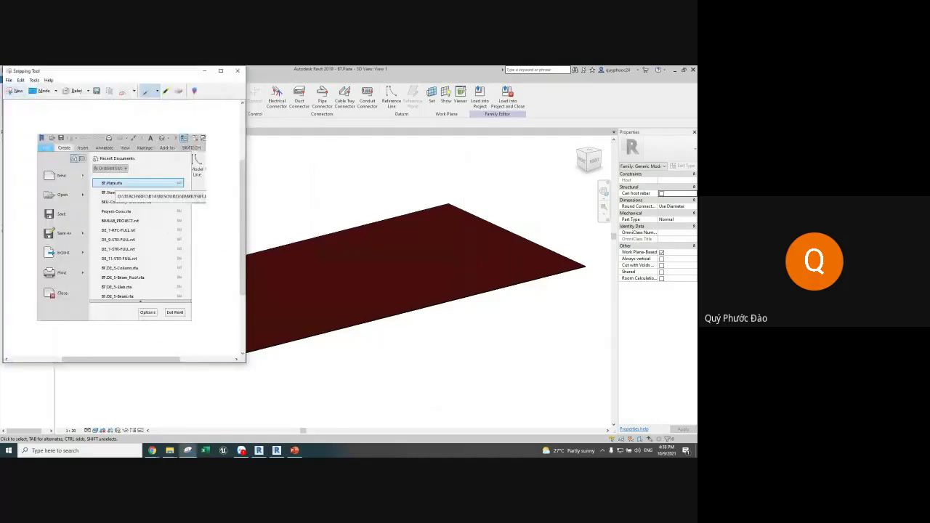
Circle BT.Plate.rfa and mark numbered steps in red, then send the snip to the Zalo group
mouse_move(122, 178)
mouse_down()
mouse_move(85, 190)
mouse_move(151, 182)
mouse_up()
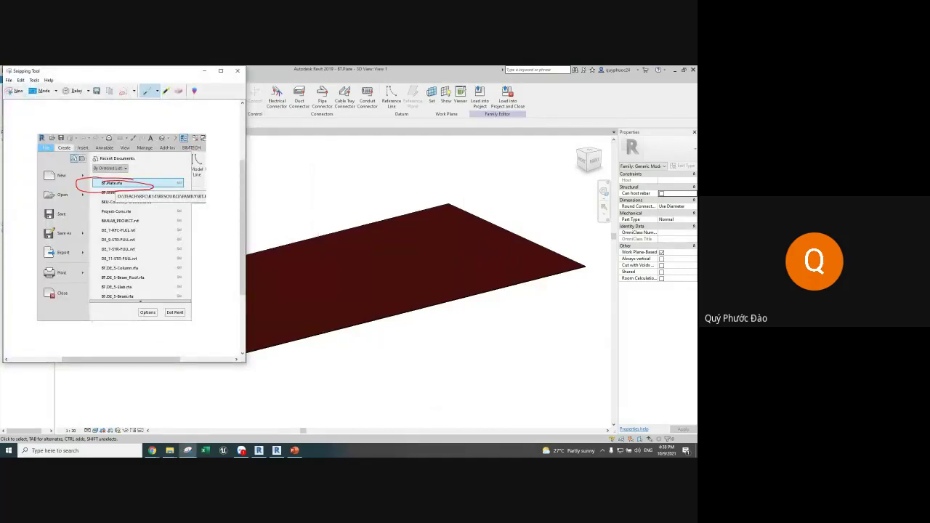
drag(52, 144, 17, 138)
mouse_move(70, 216)
mouse_down()
mouse_move(88, 197)
mouse_move(116, 218)
mouse_up()
click(242, 450)
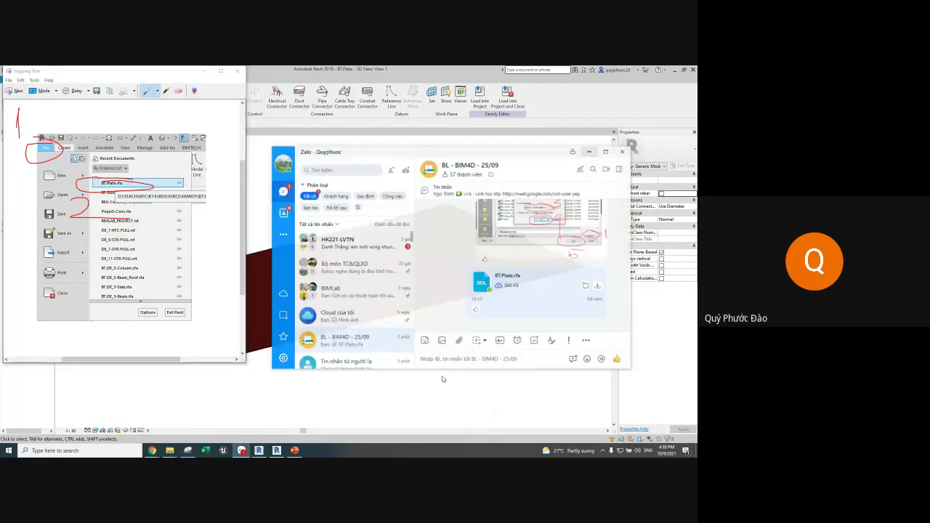
click(444, 356)
key(ctrl+v)
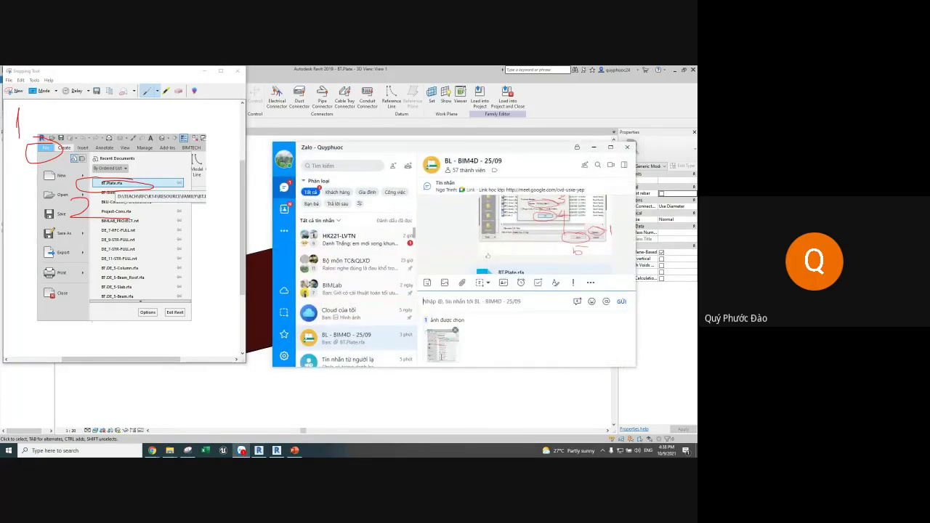
key(Return)
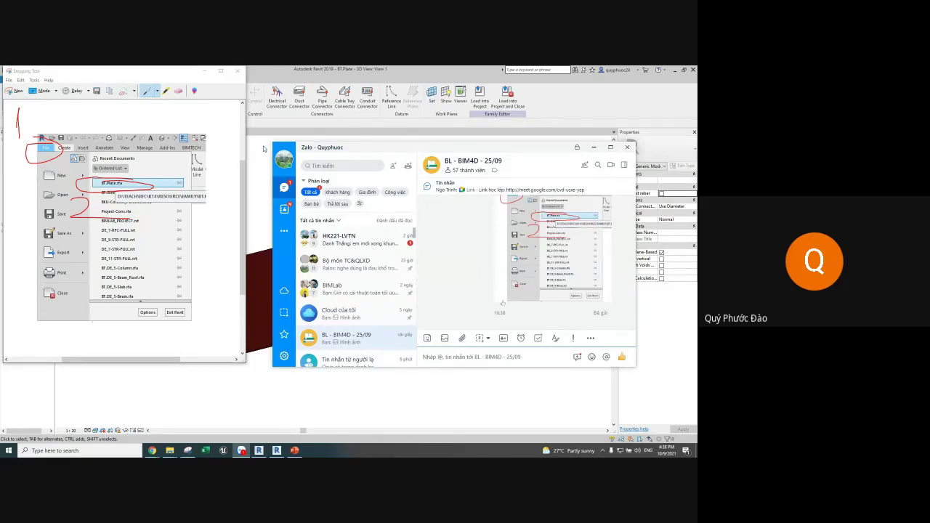
click(269, 149)
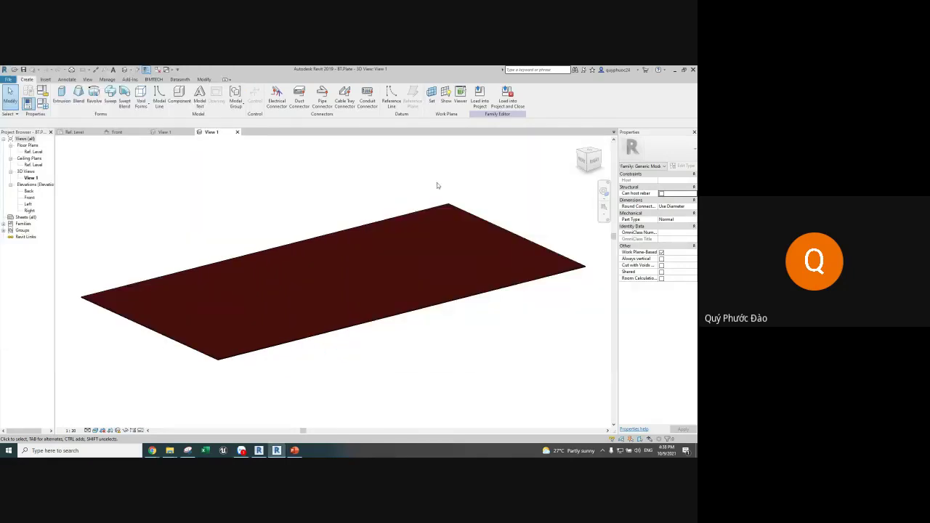
Take a no-delay snip of the Revit plate window and circle the load-and-close command
click(187, 450)
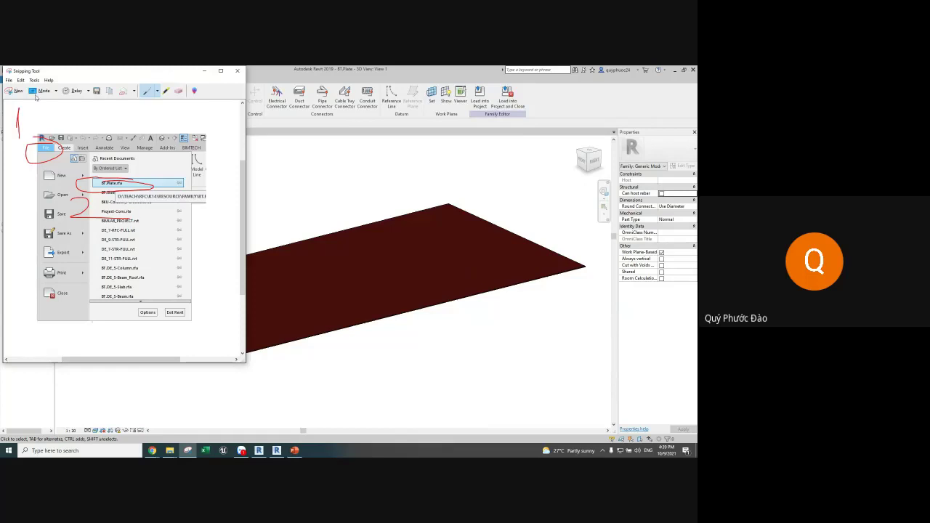
click(203, 70)
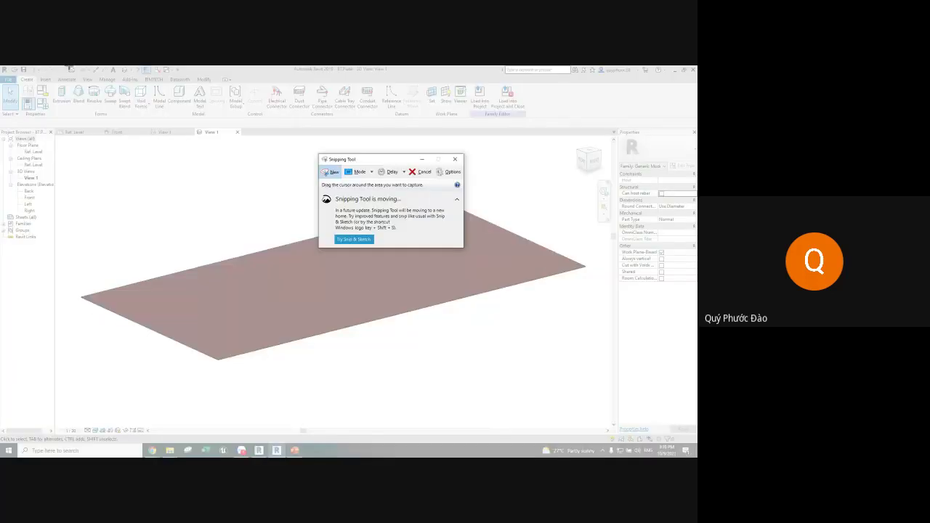
click(390, 172)
click(392, 185)
mouse_move(74, 67)
mouse_down()
mouse_move(431, 262)
mouse_move(550, 336)
mouse_move(604, 393)
mouse_up()
drag(508, 120, 517, 118)
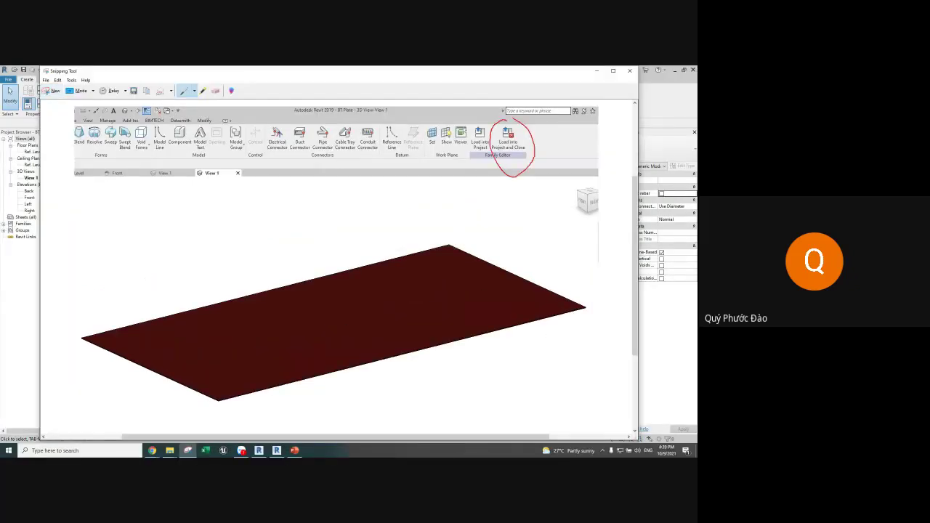
Send the snip to the Zalo chat, hide both windows, and switch to the panel's Ref. Level plan
key(alt+Tab)
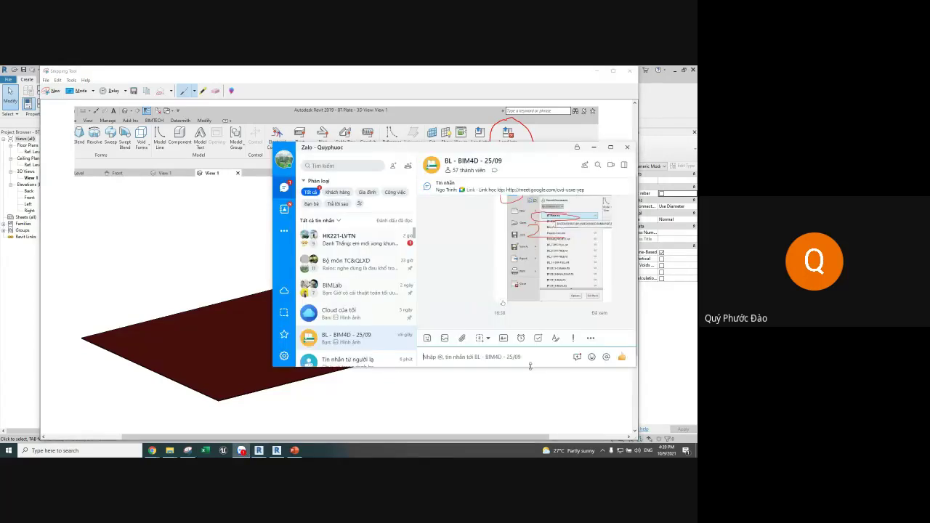
key(ctrl+v)
key(Return)
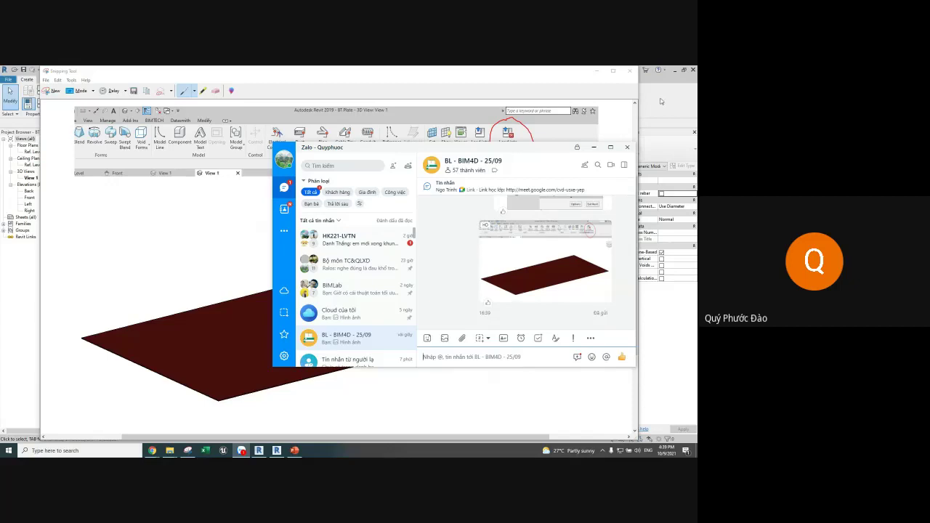
click(595, 71)
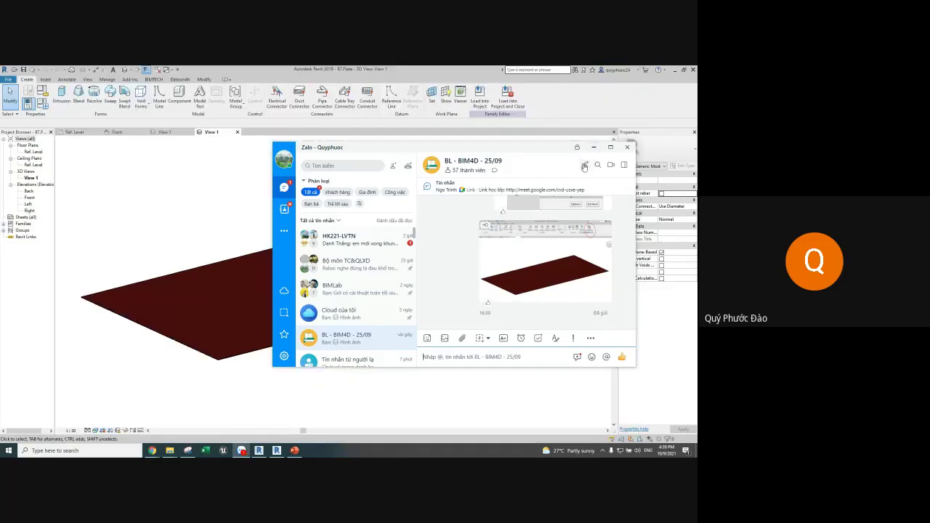
click(593, 148)
key(ctrl+Tab)
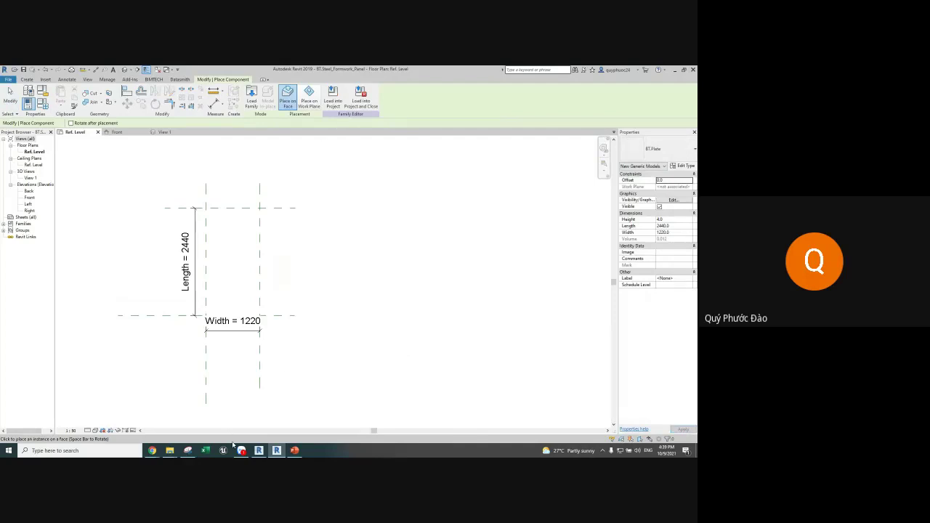
Snip the Revit floor plan and circle the placement option
click(187, 451)
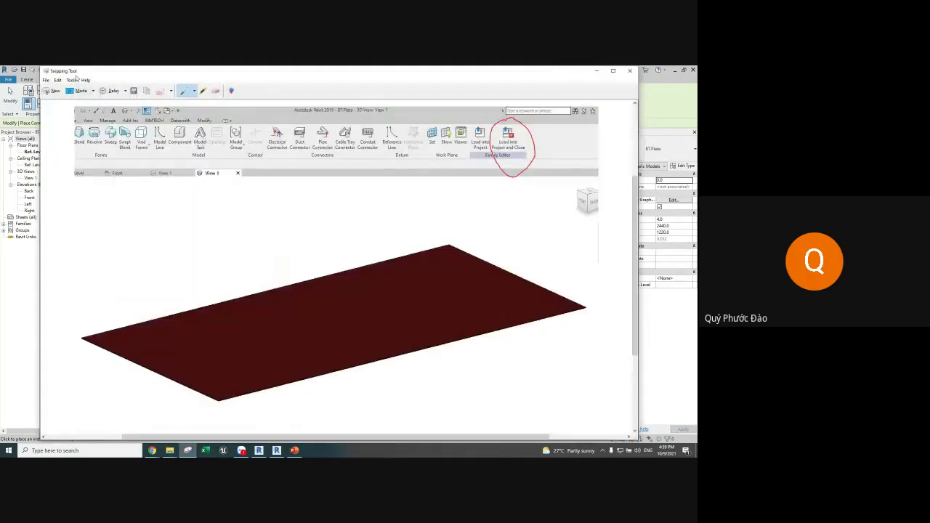
click(54, 90)
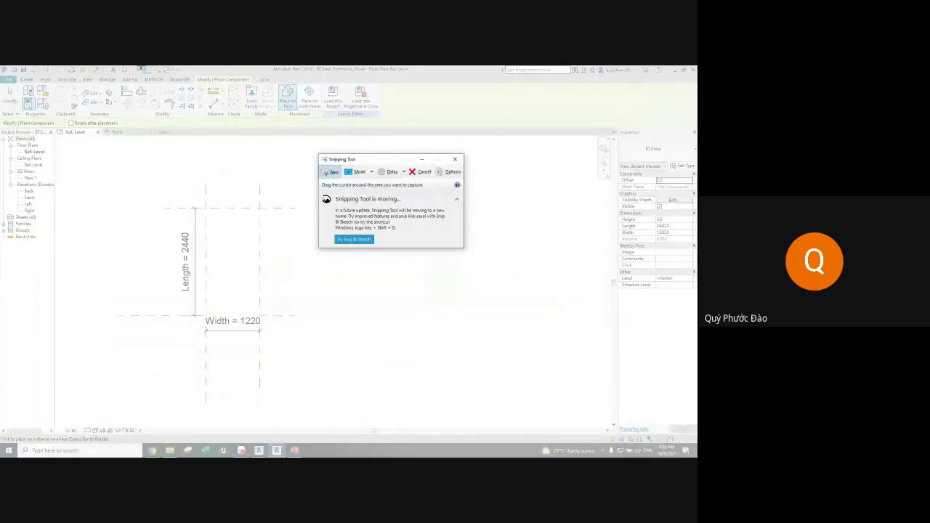
drag(138, 65, 402, 341)
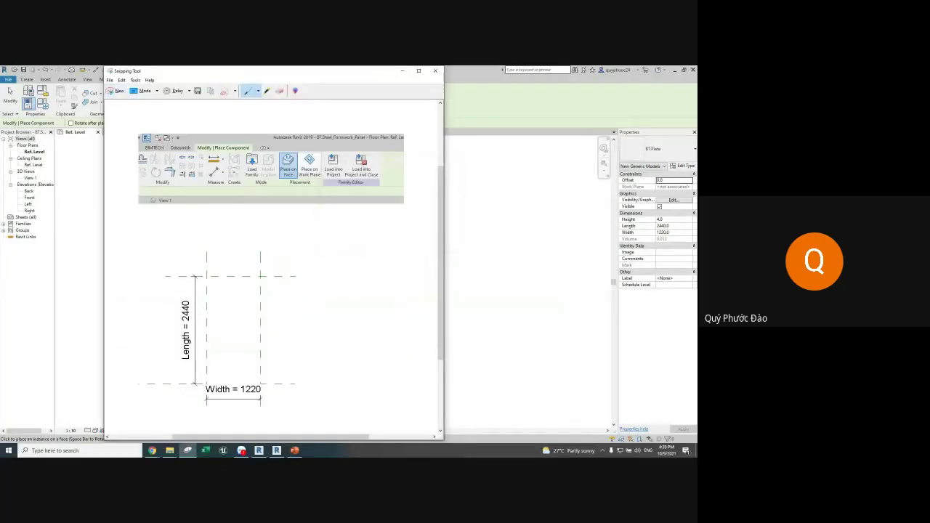
mouse_move(314, 152)
mouse_down()
mouse_move(301, 162)
mouse_move(323, 157)
mouse_up()
Retake the snip, circling Ref. Level and the placement option and numbering it 2
click(124, 90)
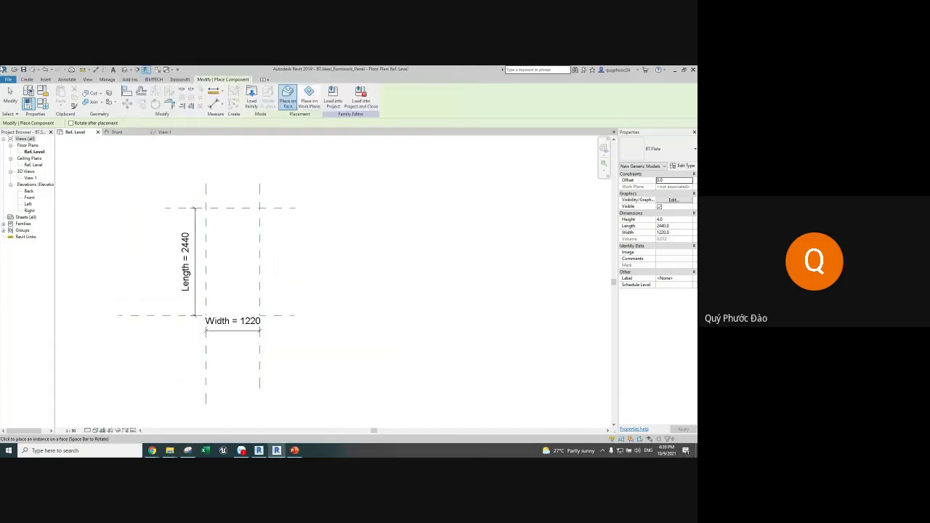
mouse_move(0, 65)
mouse_down()
mouse_move(470, 375)
mouse_move(409, 363)
mouse_up()
mouse_move(81, 213)
mouse_down()
mouse_move(54, 215)
mouse_move(88, 213)
mouse_up()
mouse_move(338, 152)
mouse_down()
mouse_move(346, 187)
mouse_move(355, 154)
mouse_up()
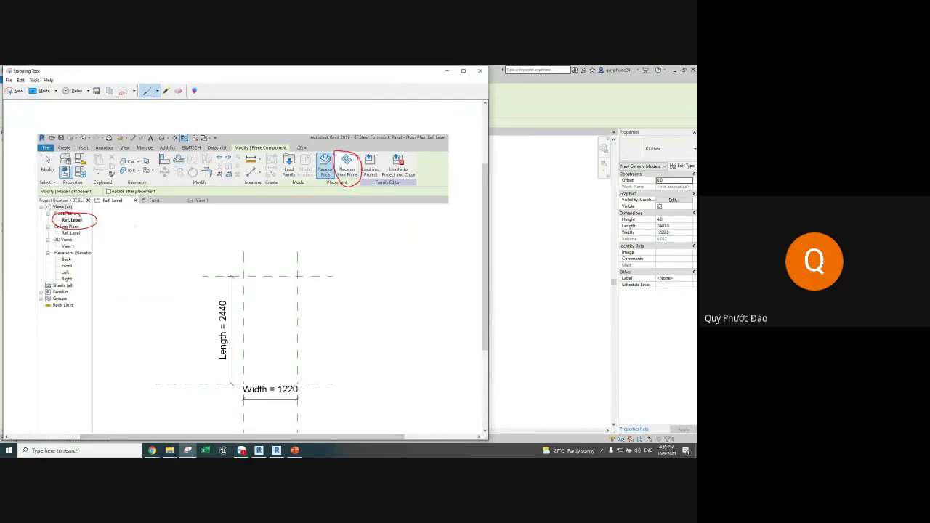
mouse_move(361, 176)
mouse_down()
mouse_move(354, 210)
mouse_move(415, 210)
mouse_up()
Send the annotated snip to Zalo, hide both windows, and choose Place on Work Plane
click(241, 450)
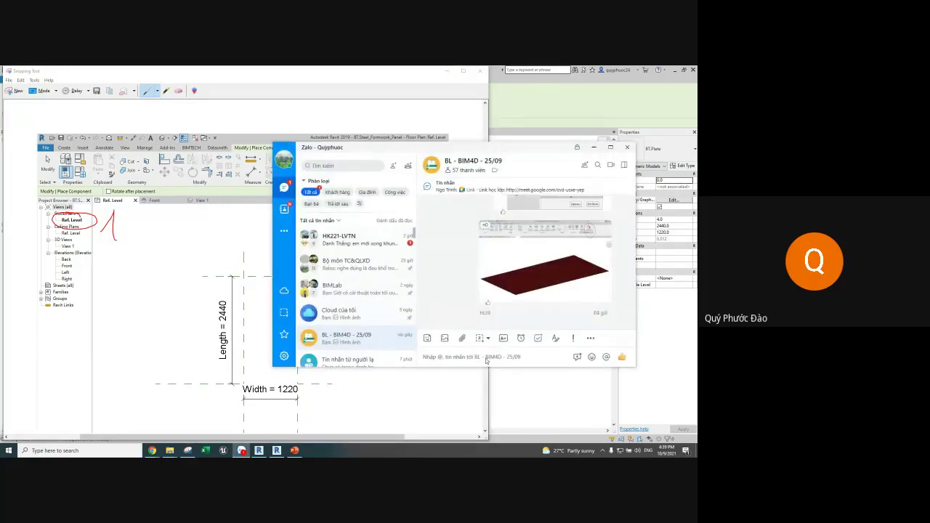
key(ctrl+v)
key(Return)
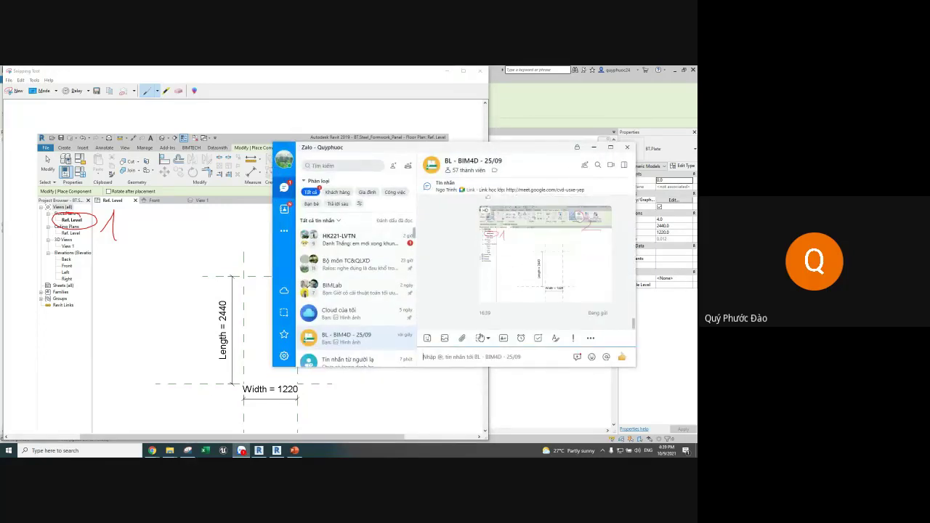
click(592, 148)
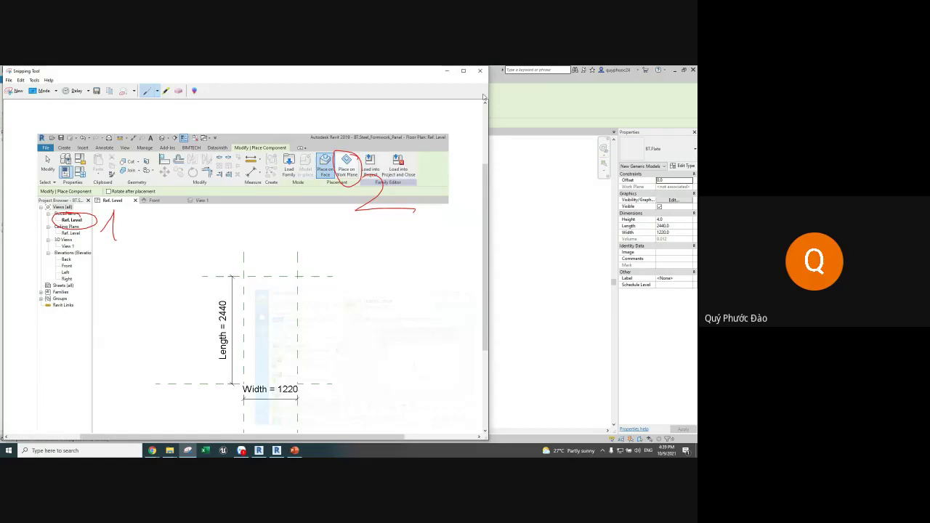
click(450, 71)
click(309, 96)
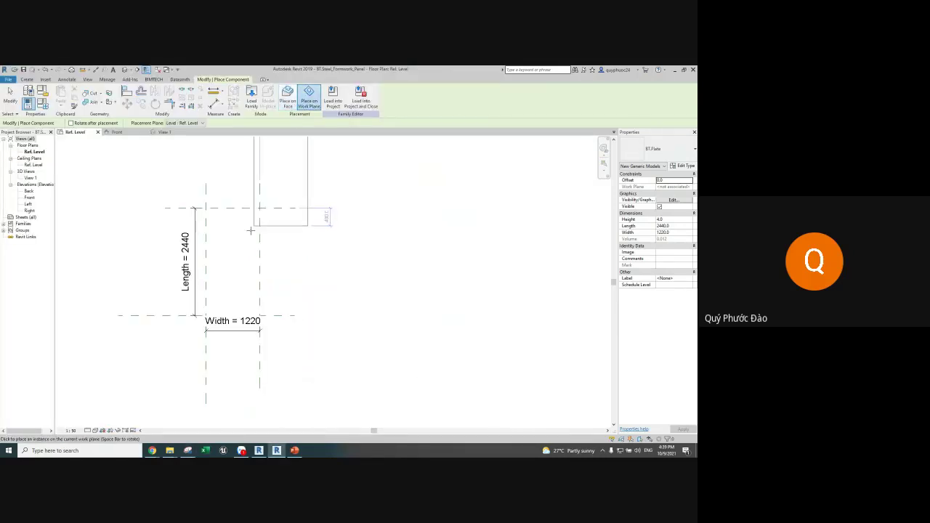
Place one BT.Plate instance over the panel's reference lines and select it
scroll(230, 253, up, 3)
scroll(243, 228, down, 2)
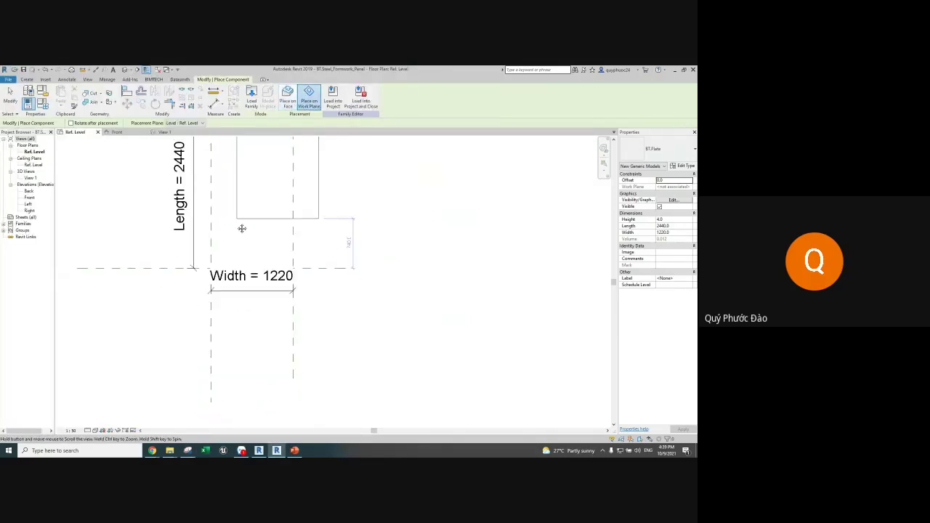
middle_drag(242, 228, 232, 286)
click(225, 306)
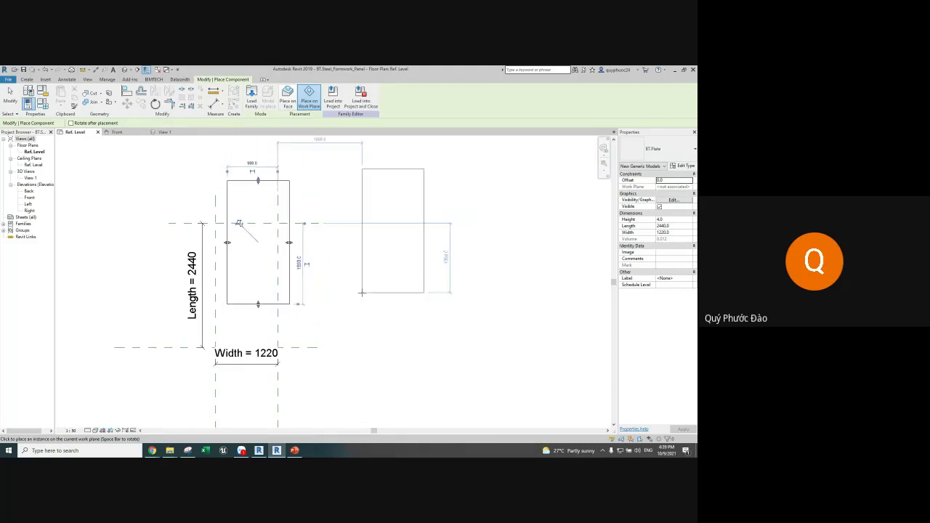
key(Escape)
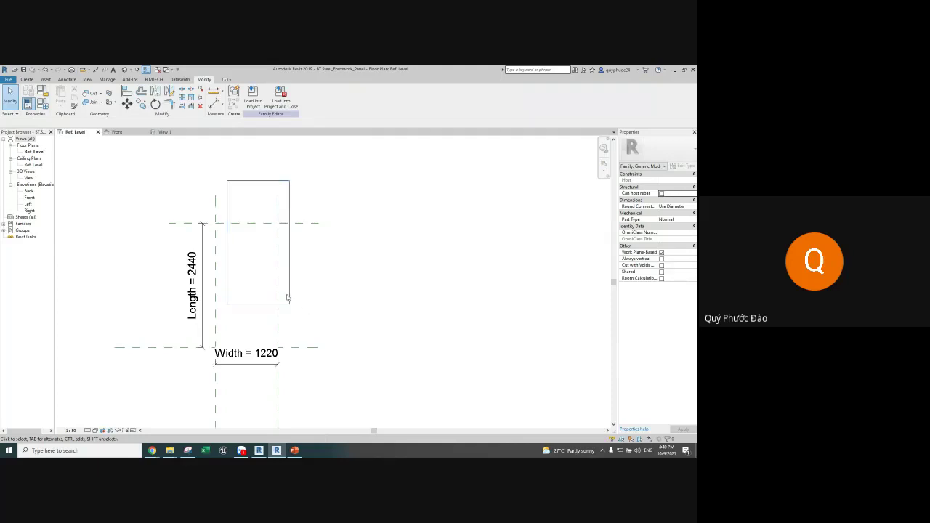
click(306, 308)
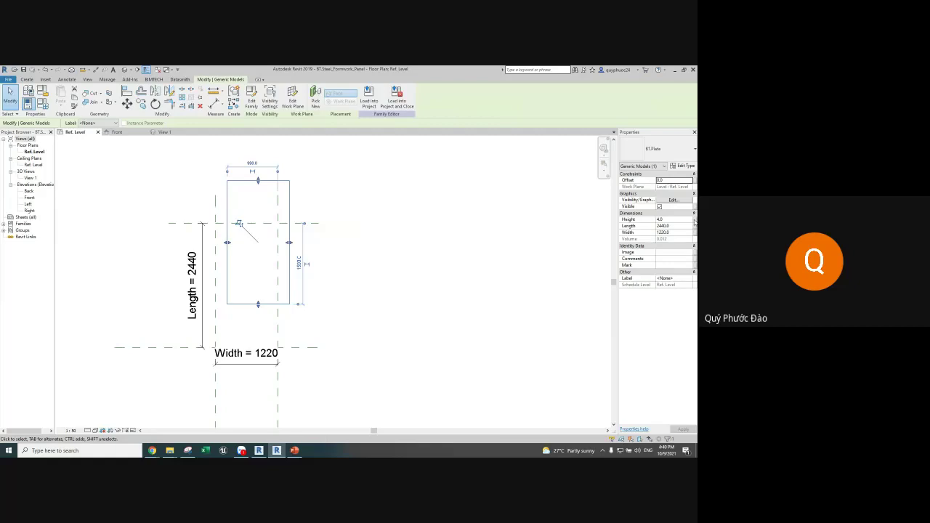
Associate the plate's Height and Width with the family's Height and Width parameters
click(695, 220)
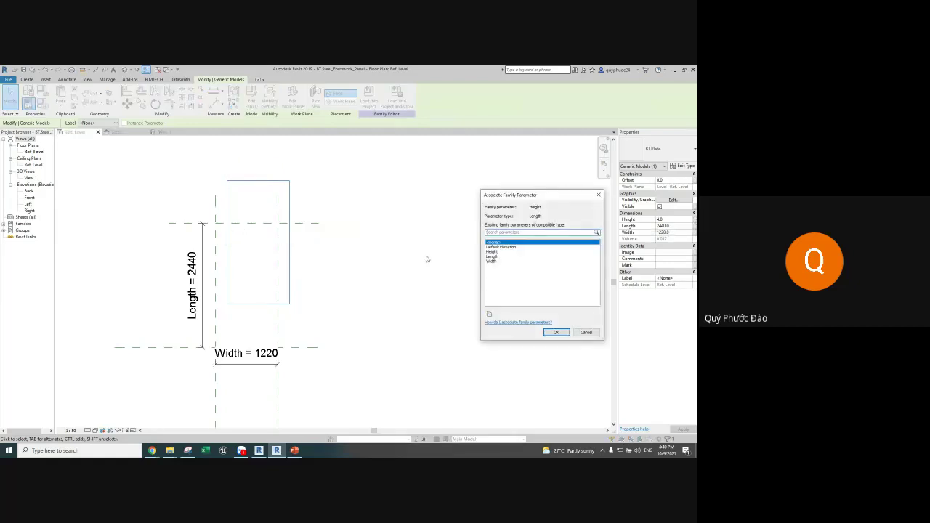
click(492, 252)
click(555, 332)
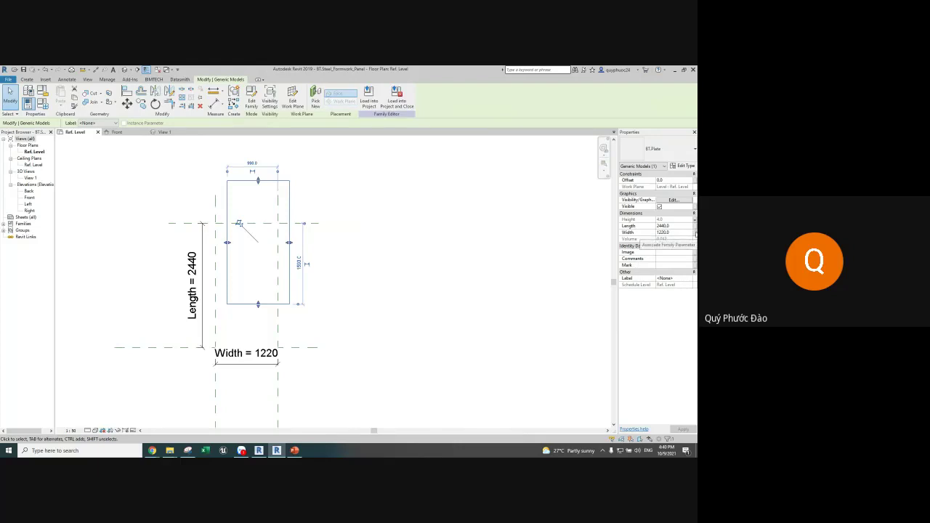
click(695, 234)
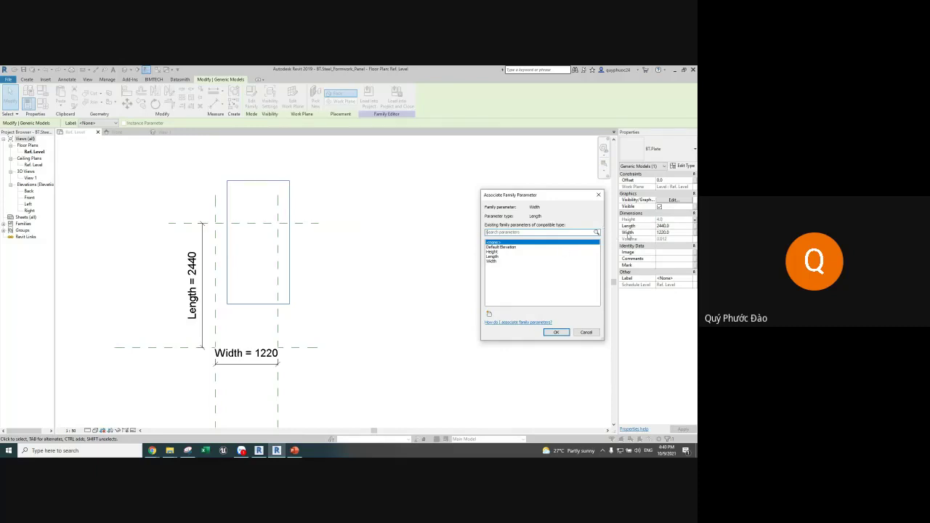
click(494, 261)
click(556, 332)
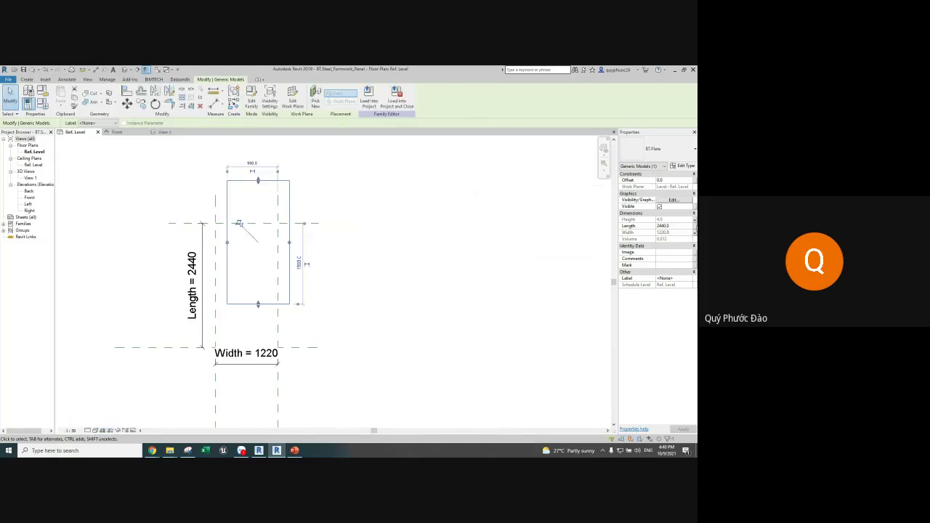
Open Associate Family Parameter for the plate's Length, pick Length, and start a new snip
click(695, 226)
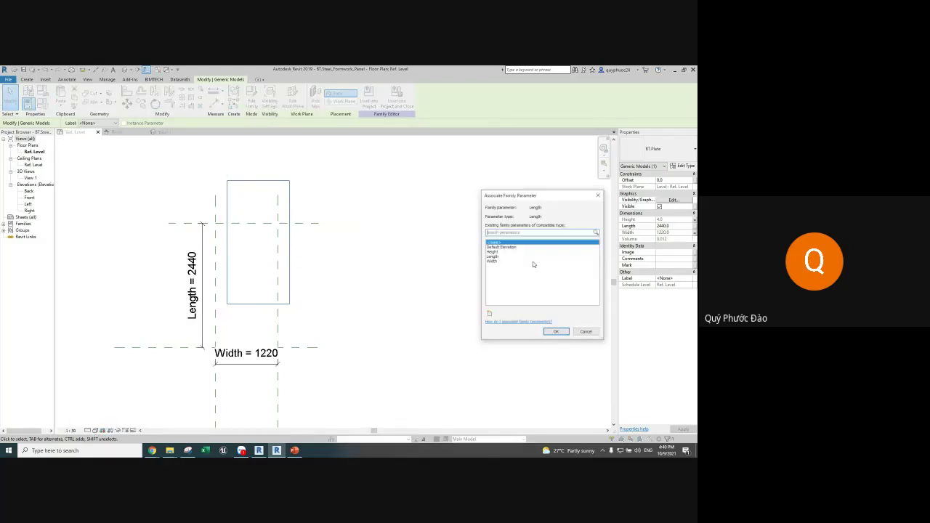
click(495, 252)
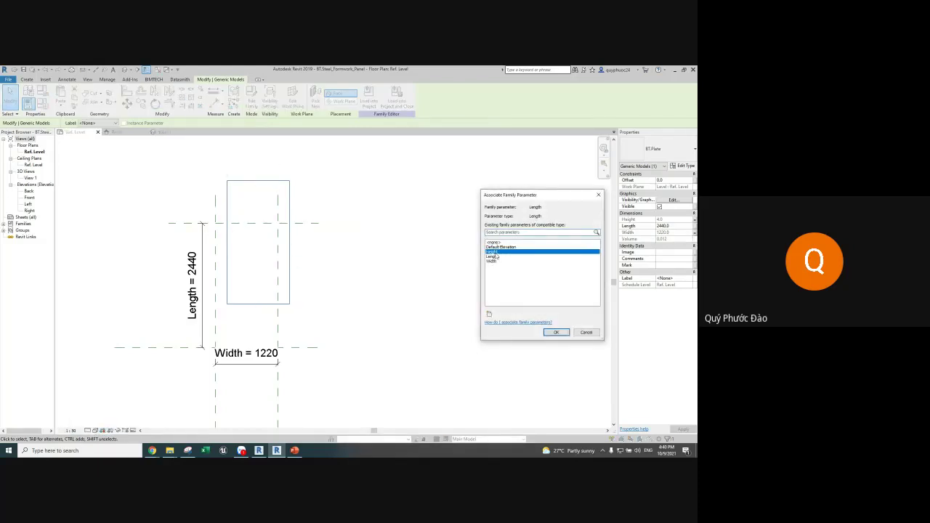
click(187, 450)
click(14, 92)
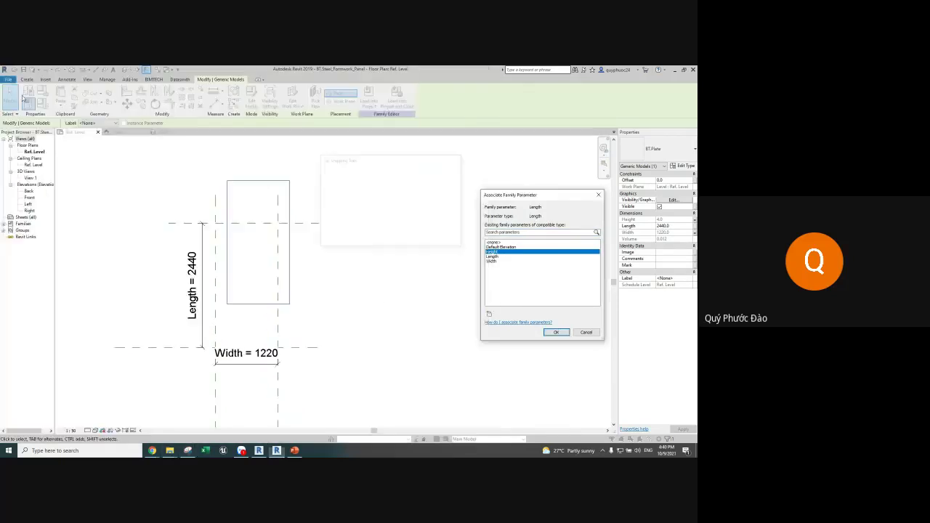
Snip the Revit window and draw red circles and arrows from the Length property to the list and OK
drag(167, 141, 696, 385)
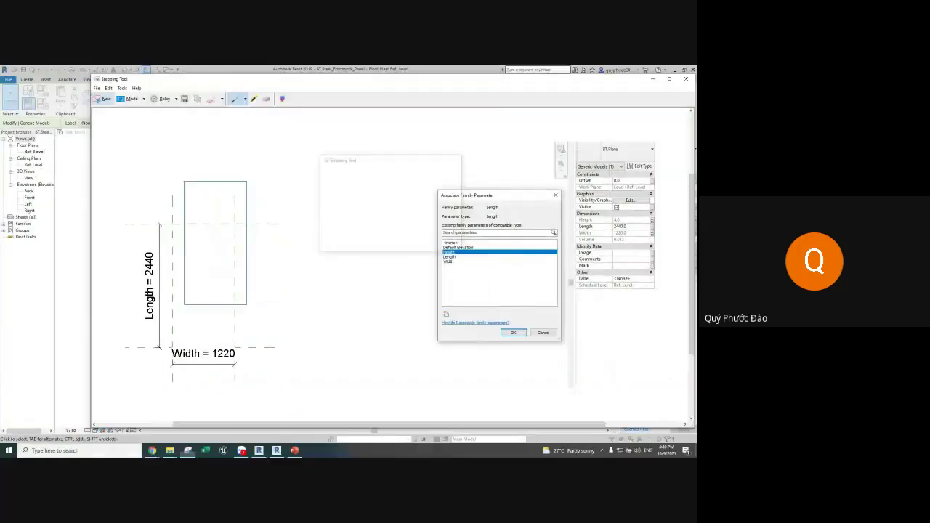
drag(244, 169, 222, 164)
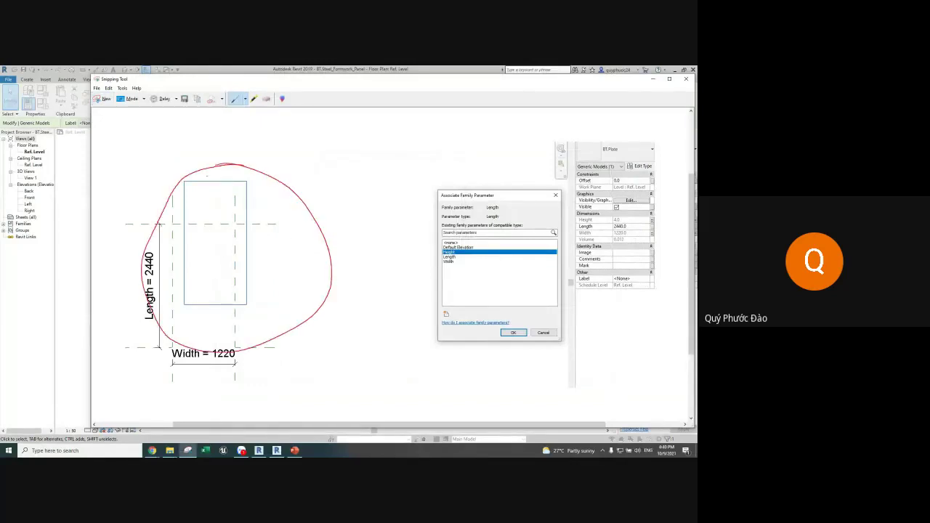
drag(149, 167, 166, 161)
drag(650, 220, 462, 242)
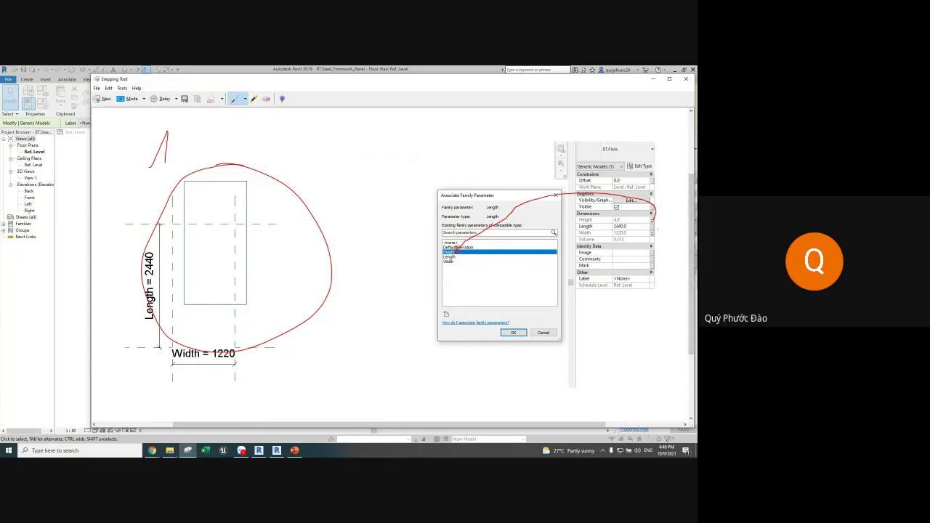
mouse_move(654, 225)
mouse_down()
mouse_move(676, 259)
mouse_move(493, 281)
mouse_move(469, 260)
mouse_up()
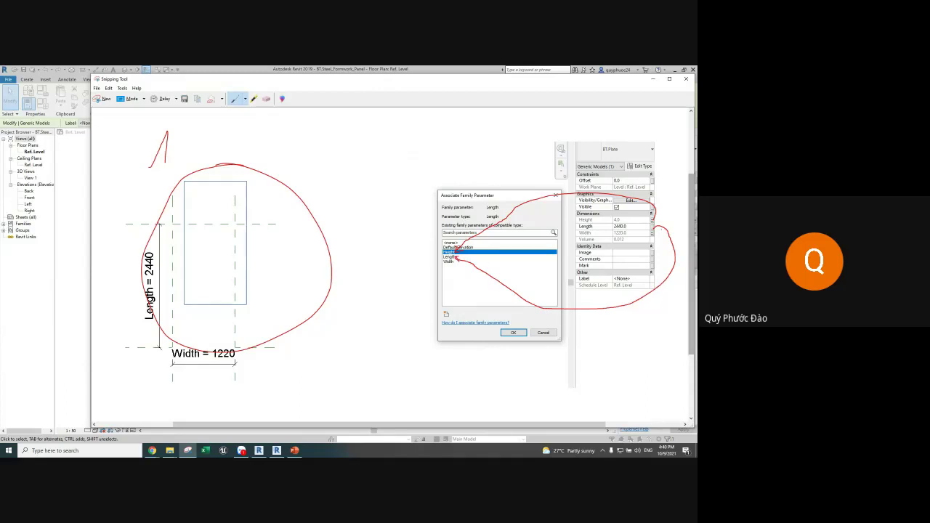
drag(651, 233, 446, 274)
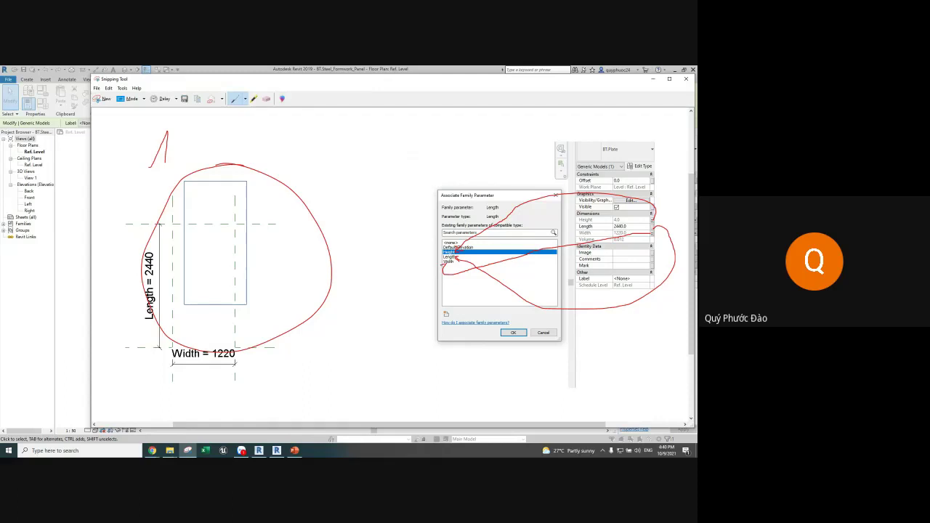
mouse_move(517, 325)
mouse_down()
mouse_move(504, 339)
mouse_move(529, 321)
mouse_up()
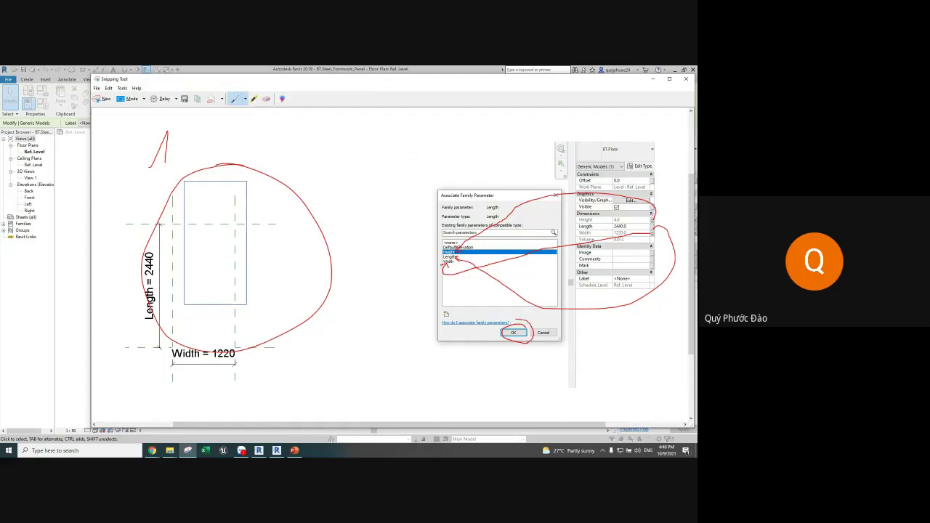
Erase one extra annotation stroke and hide the Snipping Tool window
click(242, 450)
click(593, 148)
click(267, 98)
click(496, 229)
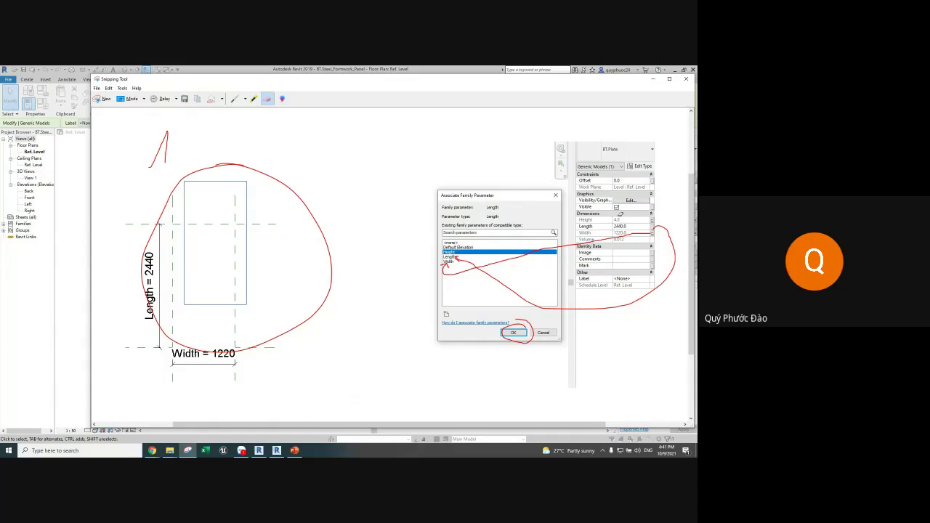
click(652, 78)
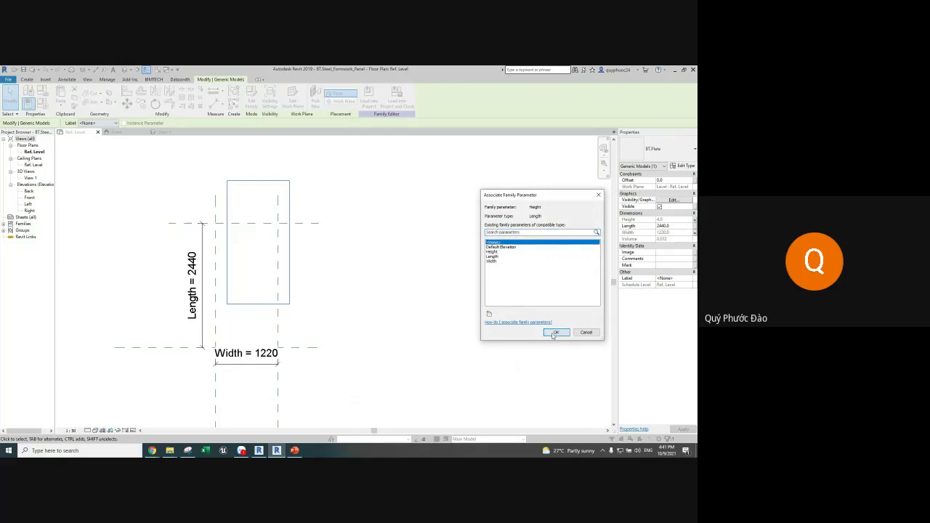
Confirm the association, reopen Length's parameter dialog, and snip it with red loops and lines
click(554, 332)
click(695, 228)
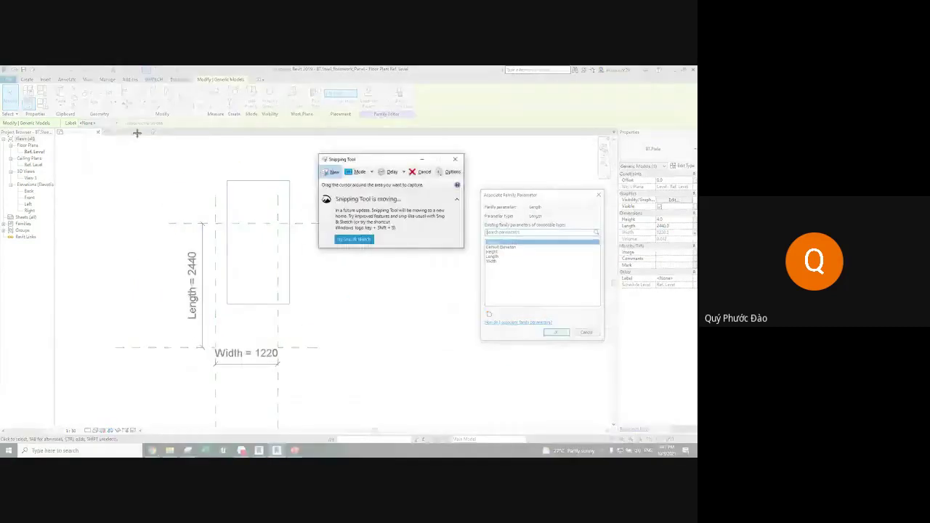
drag(136, 132, 696, 375)
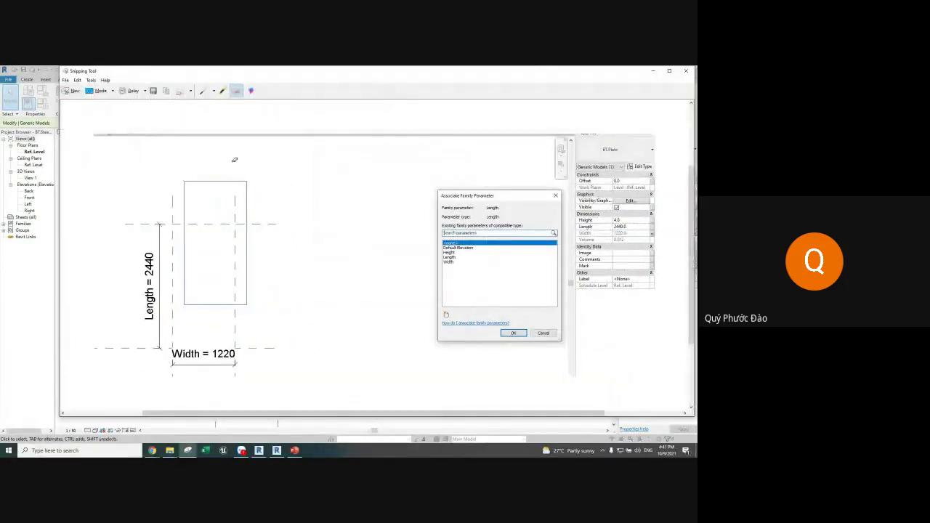
click(202, 91)
drag(274, 179, 337, 270)
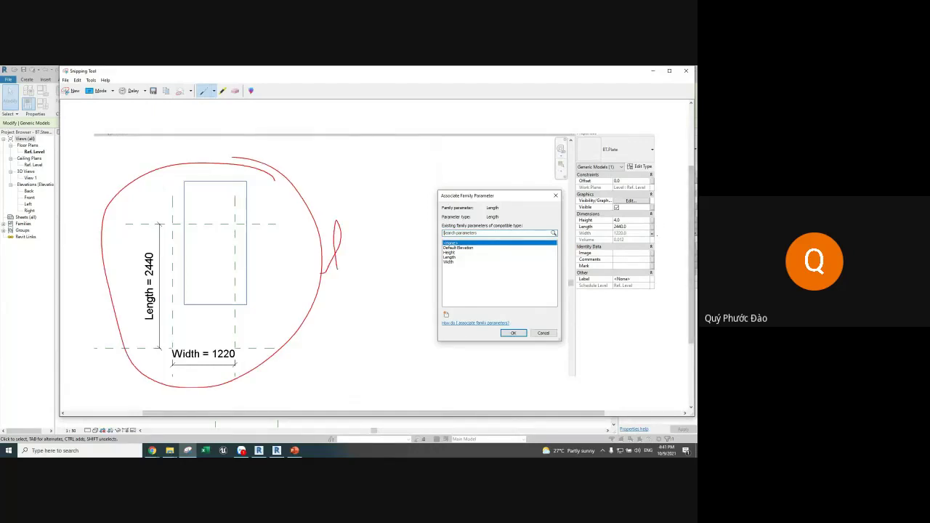
mouse_move(653, 234)
mouse_down()
mouse_move(464, 290)
mouse_move(454, 267)
mouse_up()
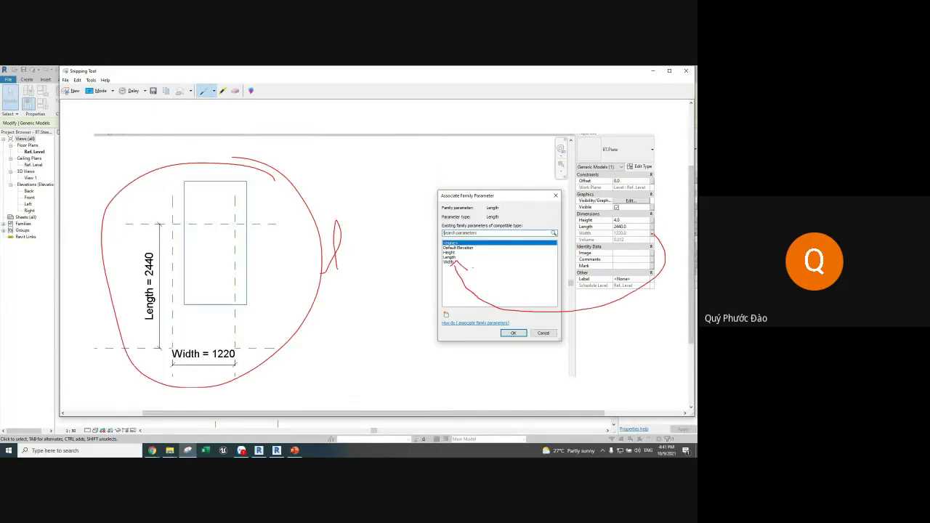
drag(652, 226, 468, 254)
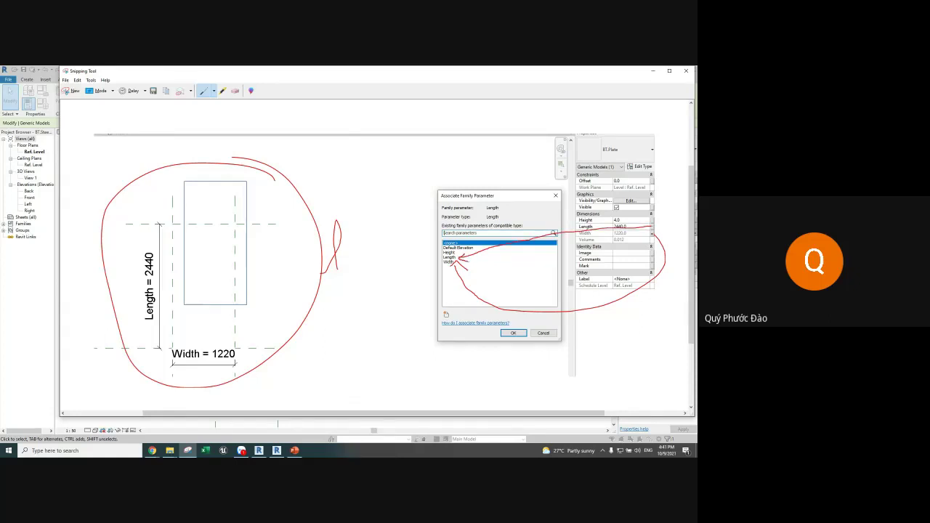
Circle Height with an arrow to the list, mark the 'Share Thickness' note, and send it to the class chat
drag(658, 217, 635, 216)
mouse_move(640, 215)
mouse_down()
mouse_move(601, 216)
mouse_move(420, 306)
mouse_move(442, 319)
mouse_move(474, 381)
mouse_move(538, 363)
mouse_move(544, 370)
mouse_up()
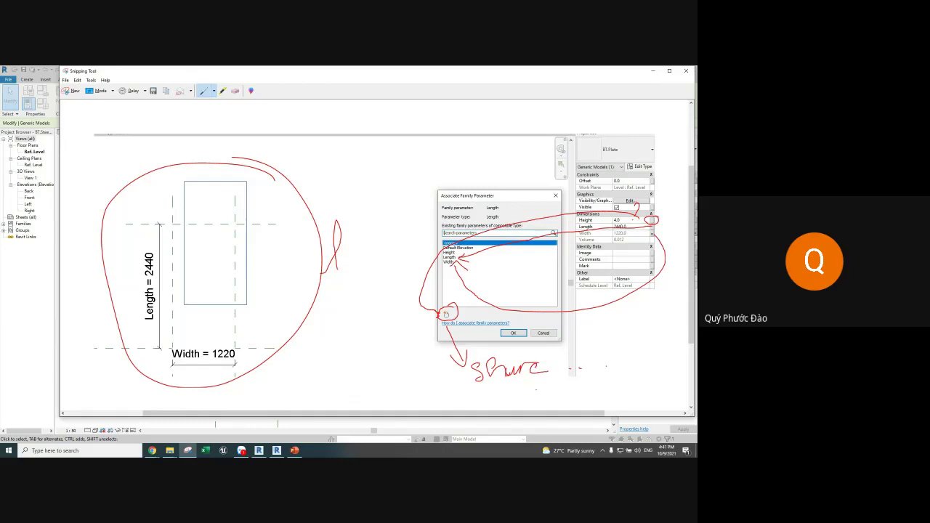
mouse_move(536, 381)
mouse_down()
mouse_move(536, 403)
mouse_move(524, 375)
mouse_move(546, 398)
mouse_move(628, 394)
mouse_up()
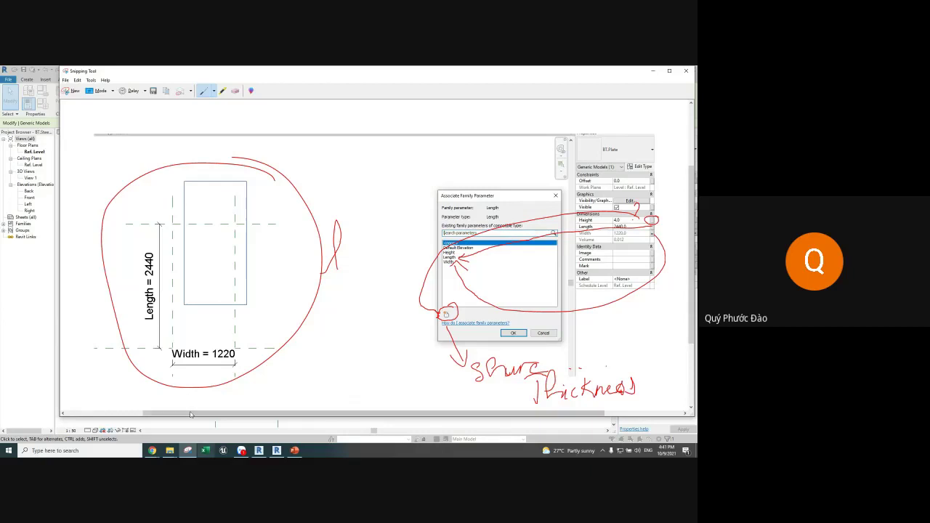
click(241, 450)
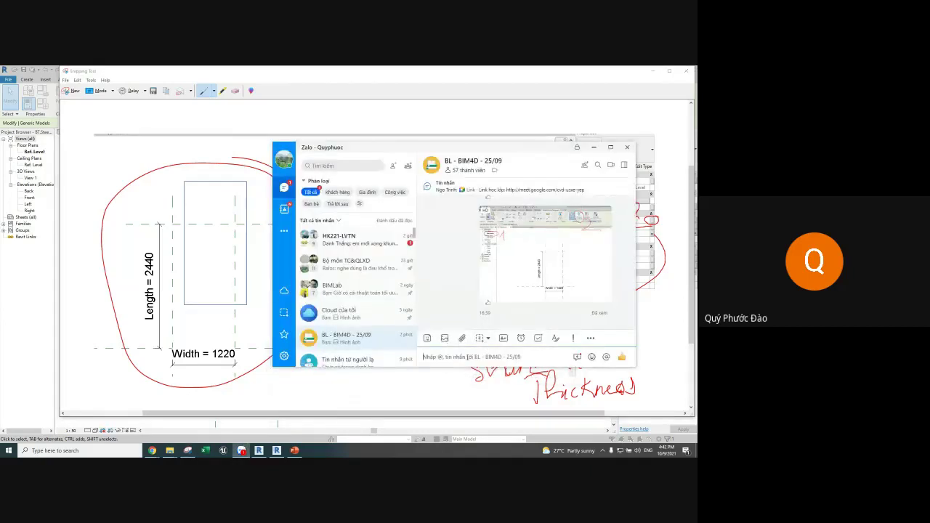
key(ctrl+v)
key(Return)
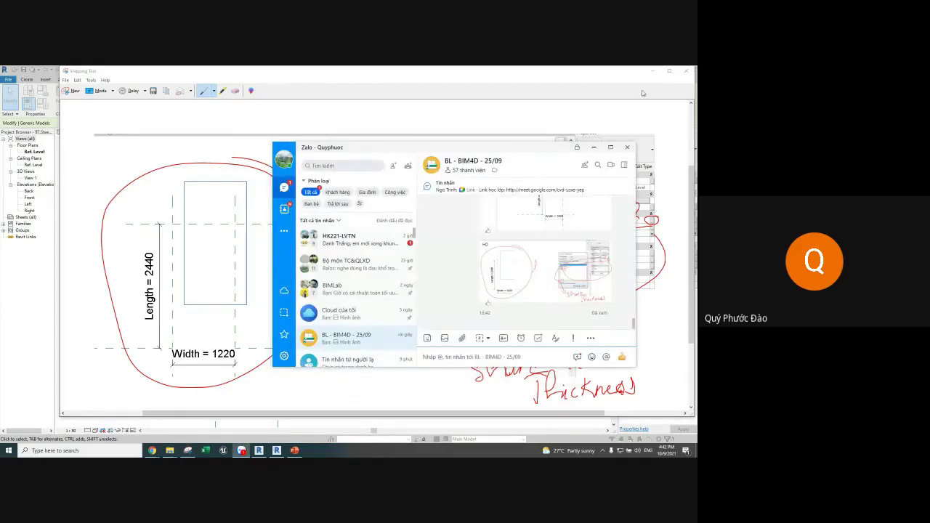
click(592, 147)
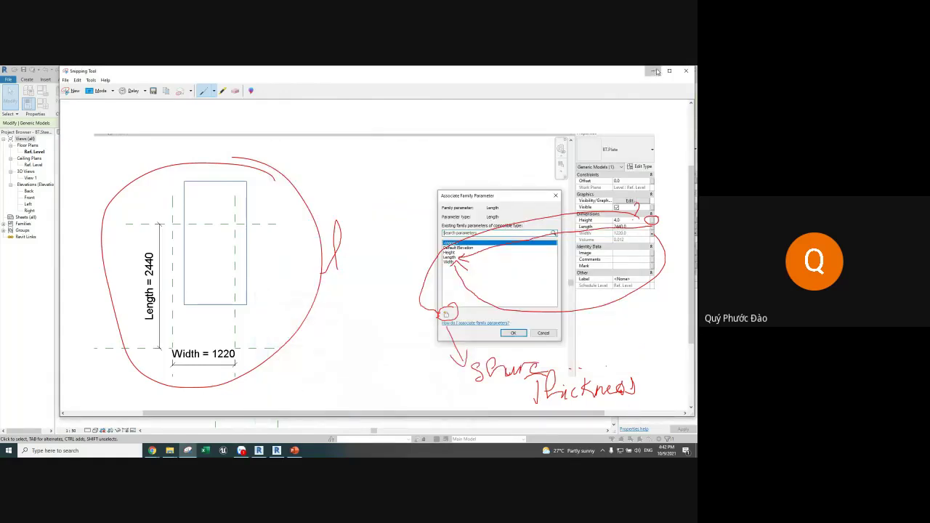
click(669, 70)
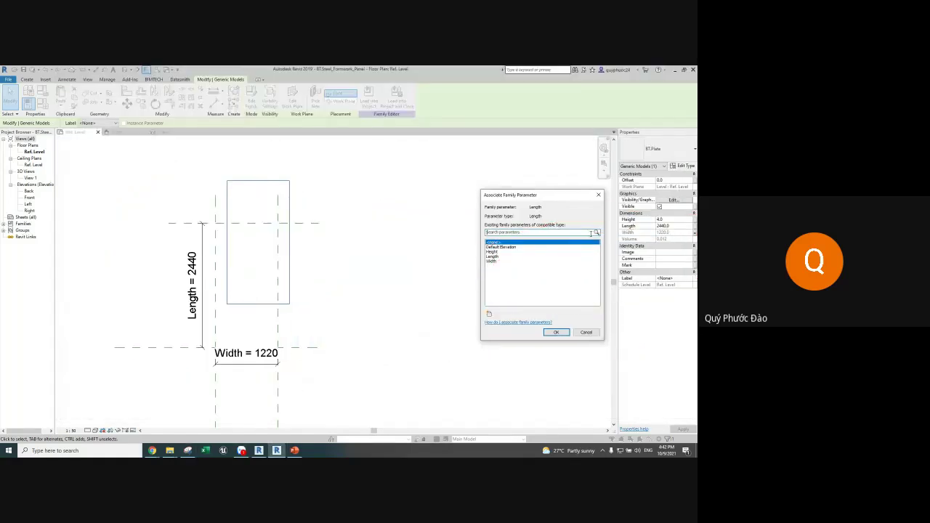
Pick Length in the Associate Family Parameter list and confirm it for the plate's Length
click(498, 252)
click(493, 257)
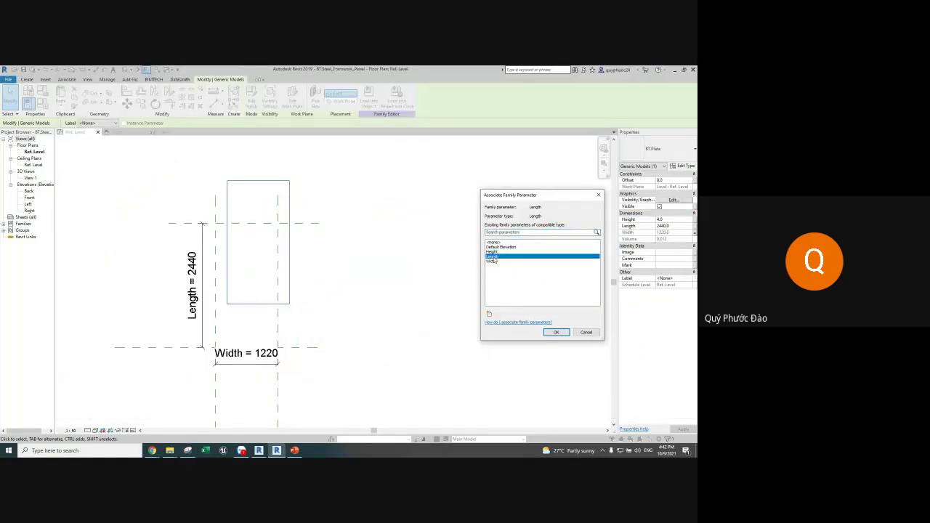
click(556, 333)
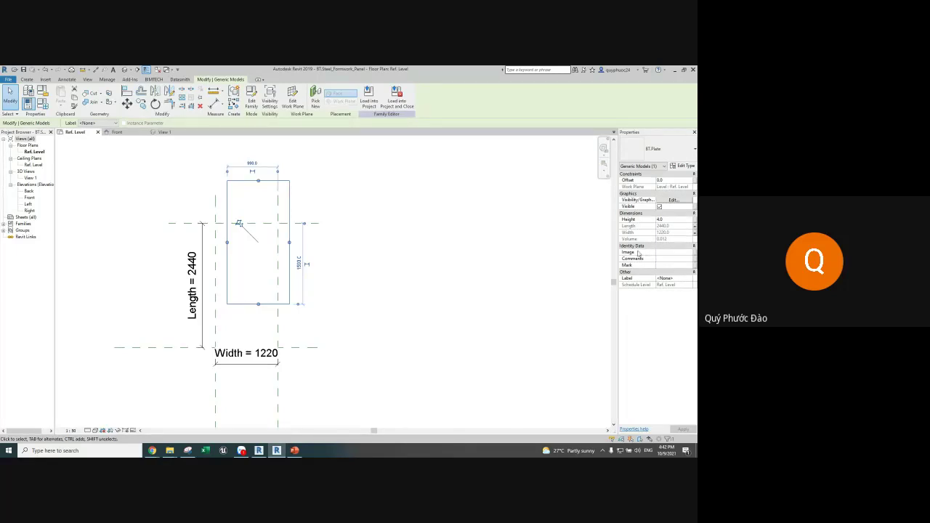
Start a new shared parameter for the plate's Height and open the shared parameter list
click(694, 222)
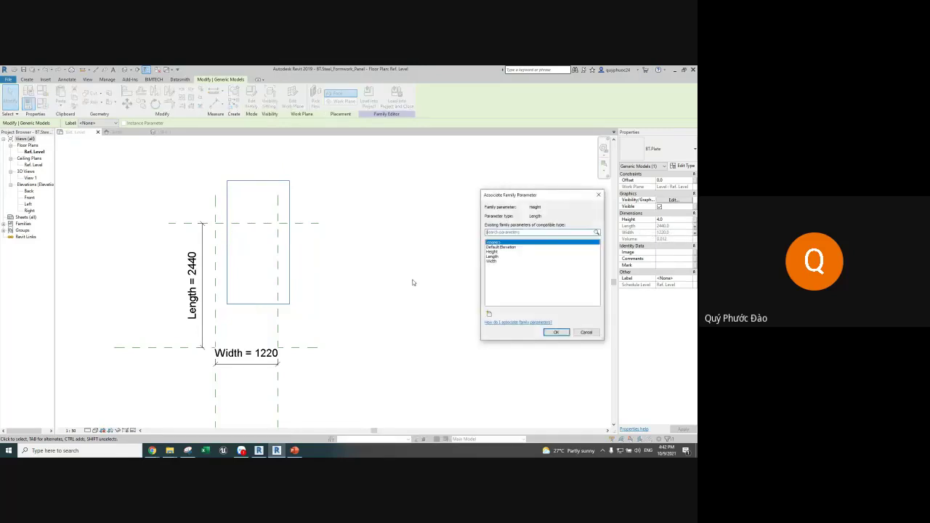
click(490, 314)
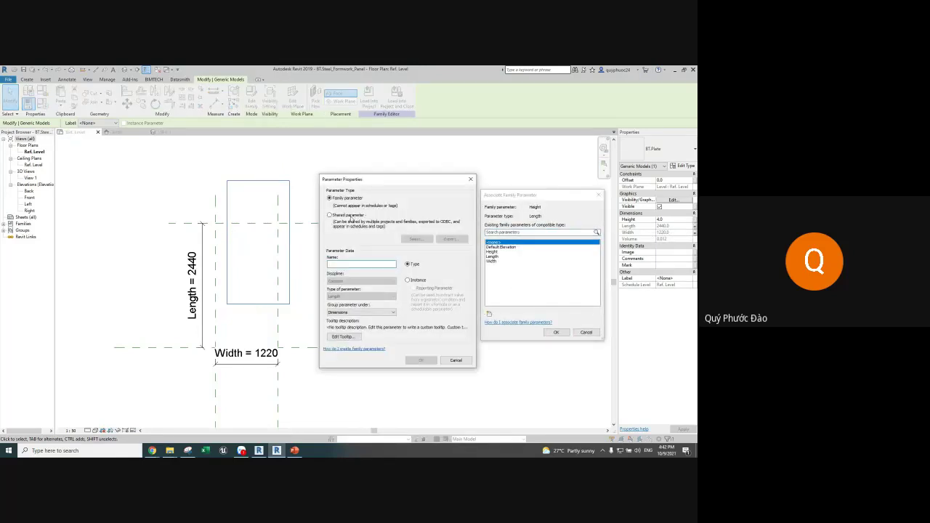
click(352, 216)
click(415, 243)
Pick Thickness from the GENERAL group, then snip the screen with the dialogs open
click(222, 285)
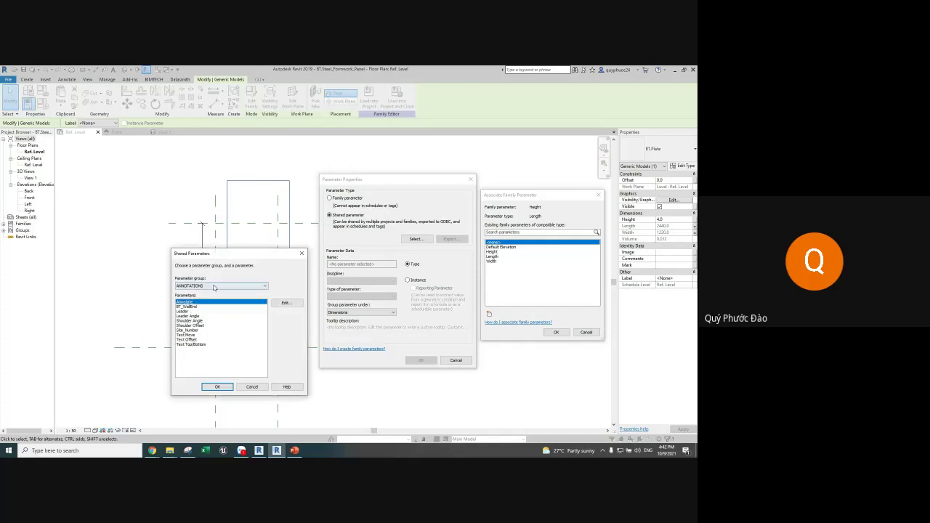
click(199, 321)
scroll(194, 342, down, 3)
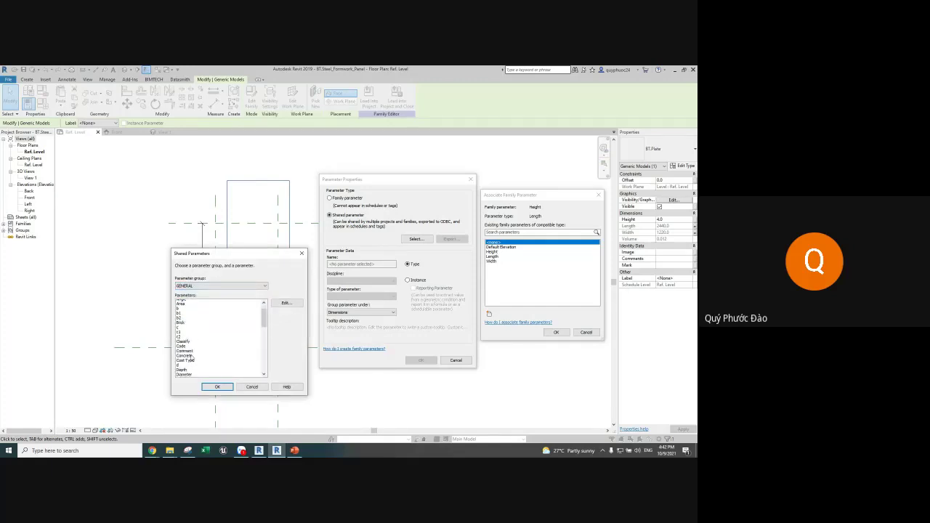
scroll(193, 349, down, 3)
scroll(192, 356, down, 3)
scroll(191, 356, down, 2)
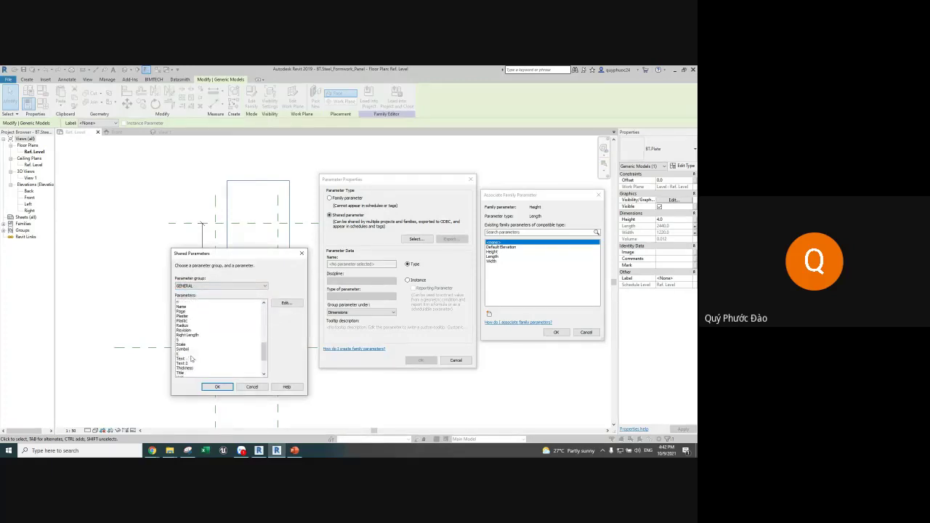
scroll(191, 355, down, 1)
scroll(191, 348, down, 1)
click(192, 340)
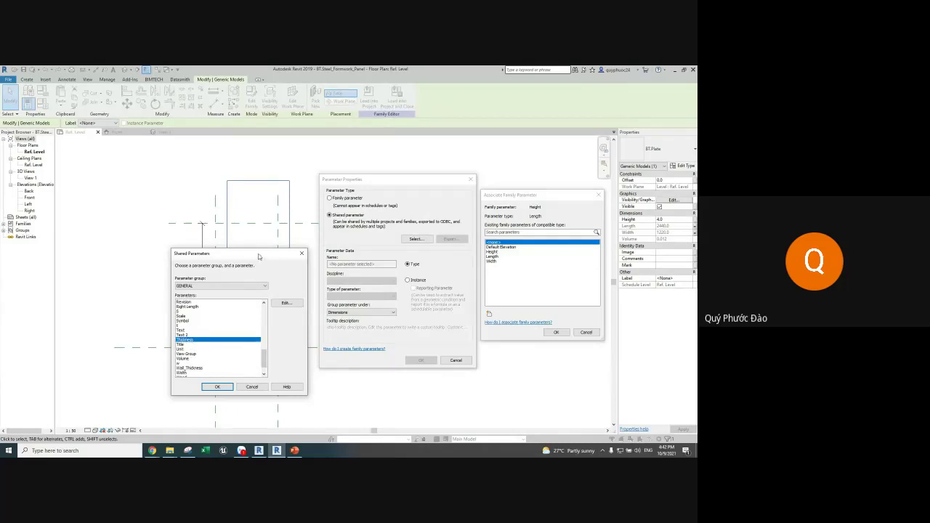
drag(258, 256, 268, 218)
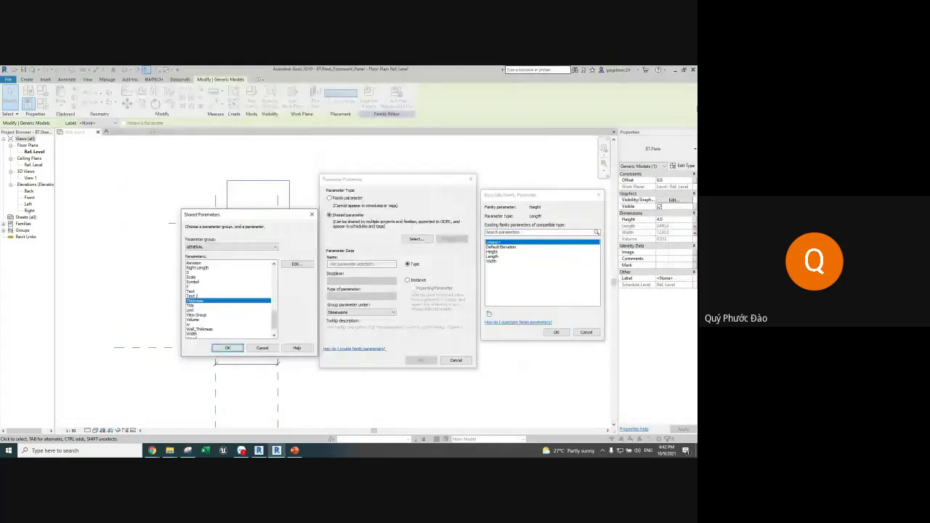
drag(696, 130, 180, 387)
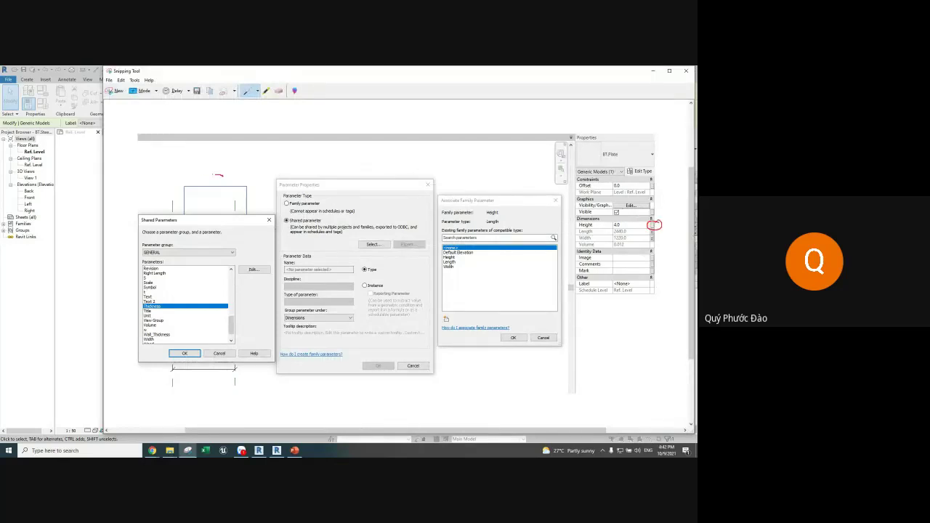
Circle and number steps 1–7 in red: plate, Height, new parameter, Shared, GENERAL, Thickness
drag(218, 174, 228, 147)
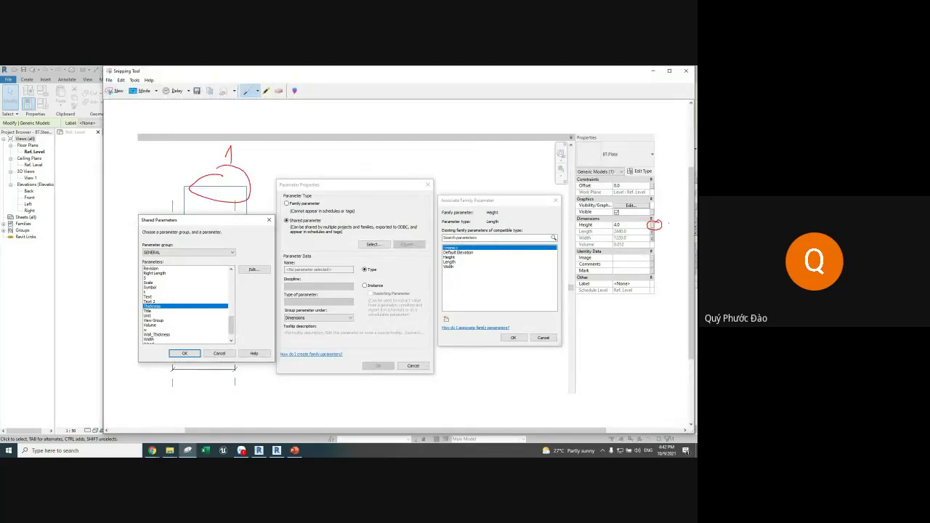
drag(667, 224, 685, 234)
drag(446, 311, 458, 318)
mouse_move(298, 217)
mouse_down()
mouse_move(318, 219)
mouse_move(317, 229)
mouse_up()
mouse_move(389, 236)
mouse_down()
mouse_move(401, 241)
mouse_move(380, 225)
mouse_up()
drag(380, 207, 411, 205)
mouse_move(237, 250)
mouse_down()
mouse_move(162, 239)
mouse_move(177, 259)
mouse_move(254, 247)
mouse_up()
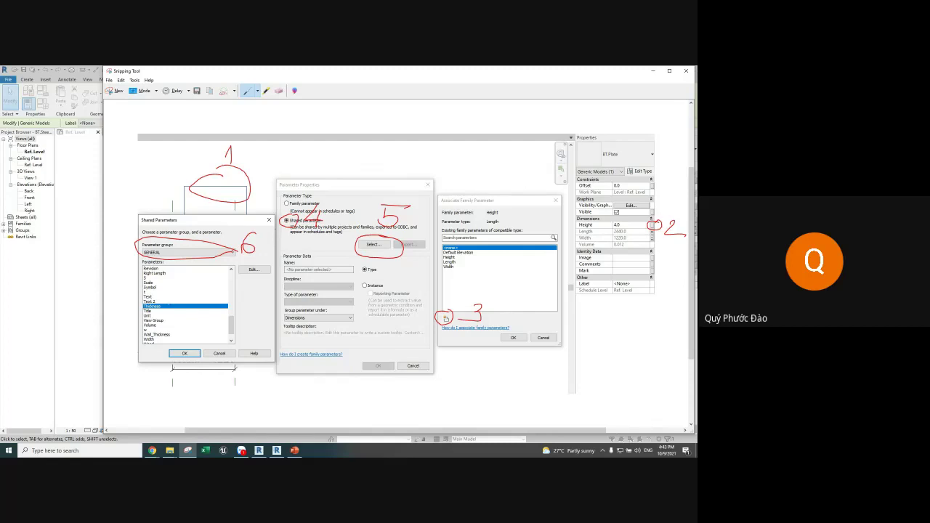
mouse_move(170, 300)
mouse_down()
mouse_move(149, 311)
mouse_move(158, 298)
mouse_move(199, 311)
mouse_up()
Mark steps 8–11 in red: the confirmations and Type option
mouse_move(202, 347)
mouse_down()
mouse_move(169, 352)
mouse_move(197, 345)
mouse_up()
mouse_move(196, 377)
mouse_down()
mouse_move(187, 386)
mouse_move(195, 378)
mouse_up()
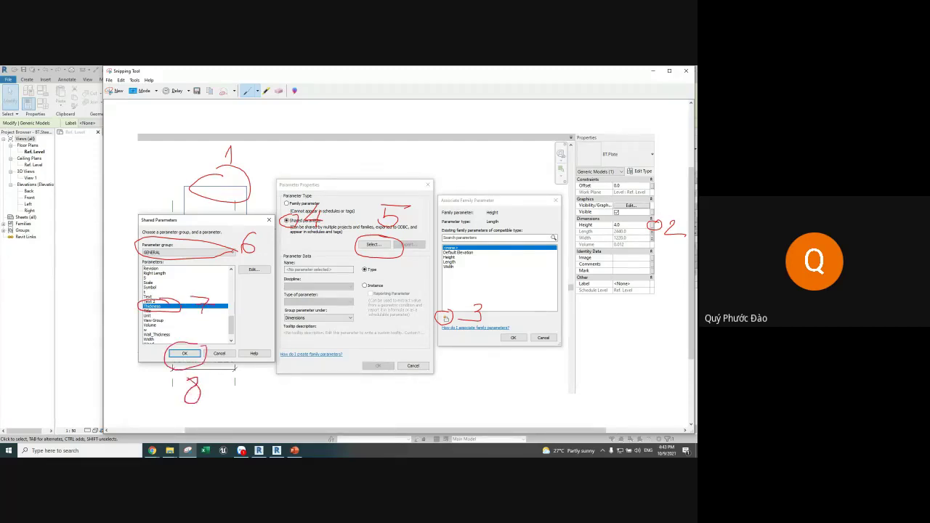
mouse_move(372, 264)
mouse_down()
mouse_move(367, 278)
mouse_move(384, 267)
mouse_up()
mouse_move(392, 355)
mouse_down()
mouse_move(353, 368)
mouse_move(391, 359)
mouse_up()
mouse_move(352, 404)
mouse_down()
mouse_move(363, 414)
mouse_move(379, 401)
mouse_up()
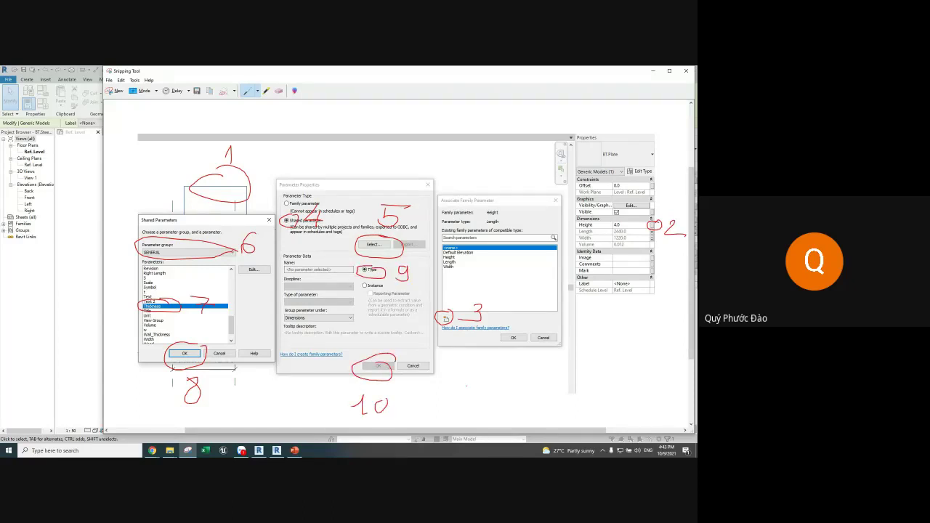
mouse_move(523, 329)
mouse_down()
mouse_move(502, 343)
mouse_move(530, 330)
mouse_up()
drag(507, 372, 501, 386)
mouse_move(518, 369)
mouse_down()
mouse_move(512, 388)
mouse_move(535, 390)
mouse_up()
Erase the step 9 mark on Type and circle Instance instead
click(280, 92)
drag(383, 273, 411, 268)
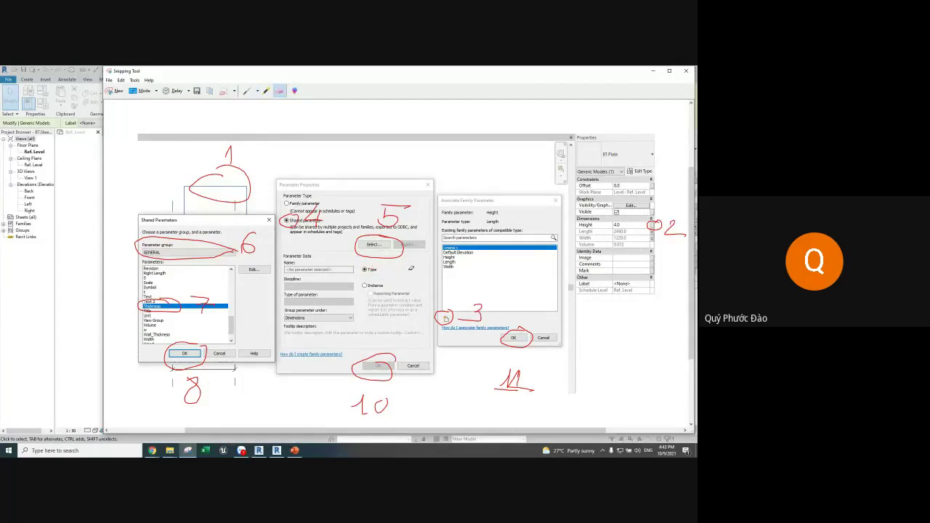
click(246, 92)
mouse_move(366, 281)
mouse_down()
mouse_move(392, 276)
mouse_move(414, 296)
mouse_up()
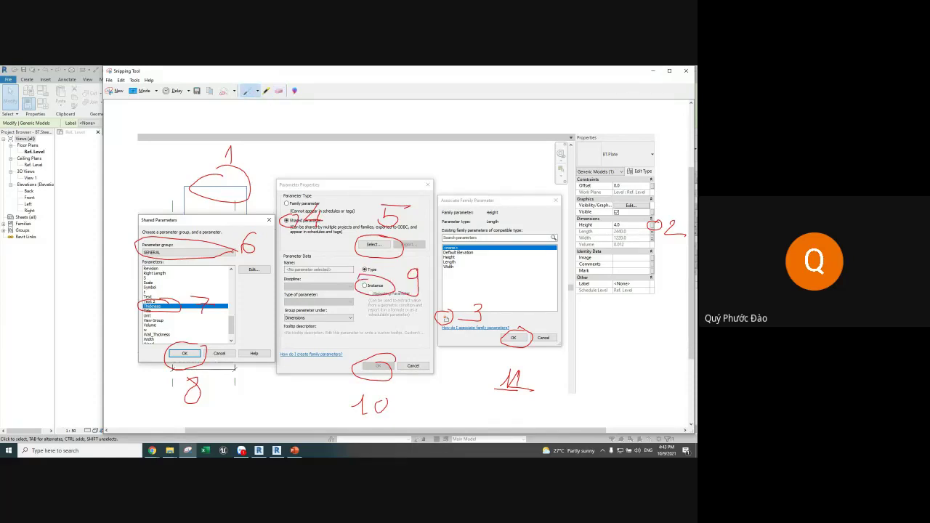
Paste and send the numbered capture in the Zalo class chat, then return to Revit's dialogs
click(242, 450)
click(462, 356)
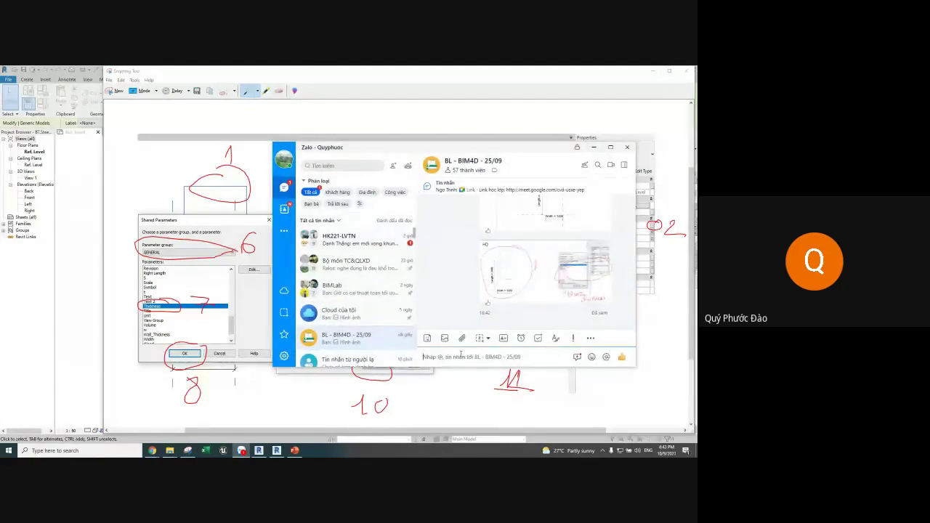
key(ctrl+v)
key(Return)
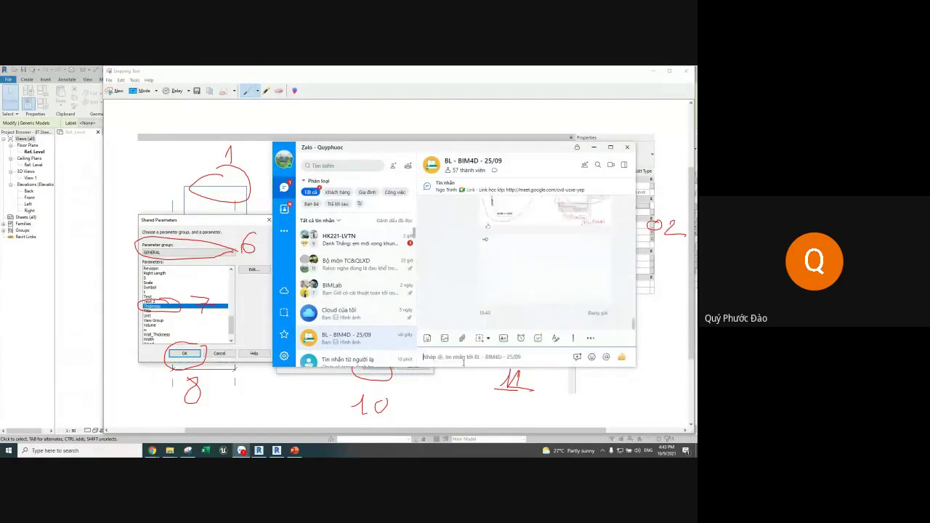
click(593, 146)
click(653, 70)
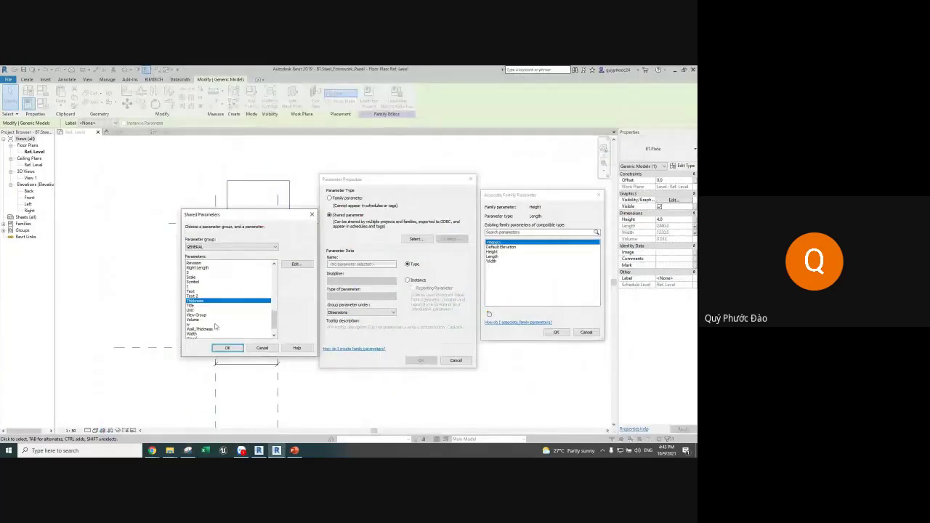
Associate the plate's Height with the shared Thickness parameter
click(221, 348)
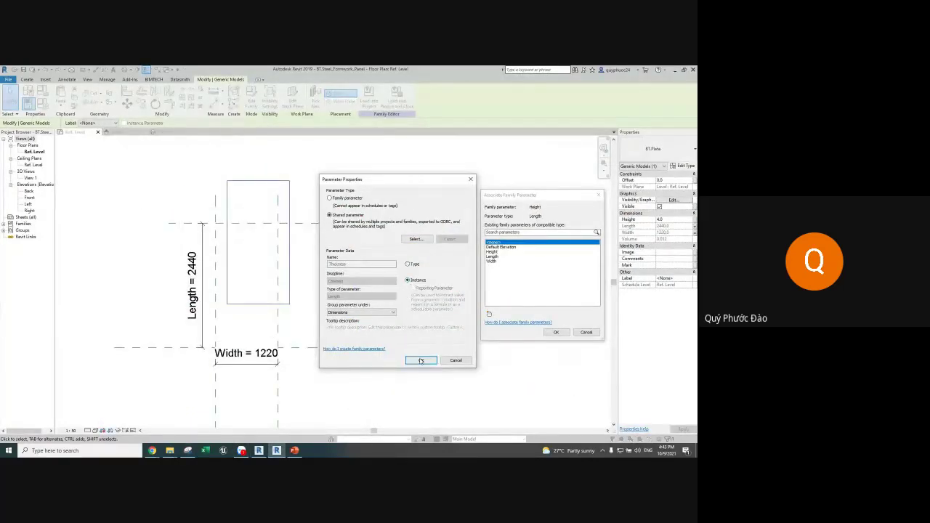
click(420, 361)
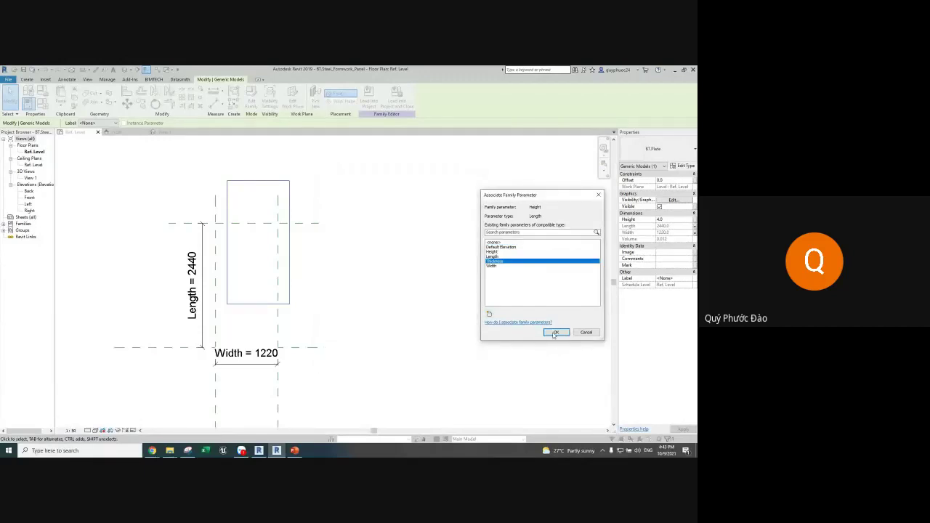
click(554, 333)
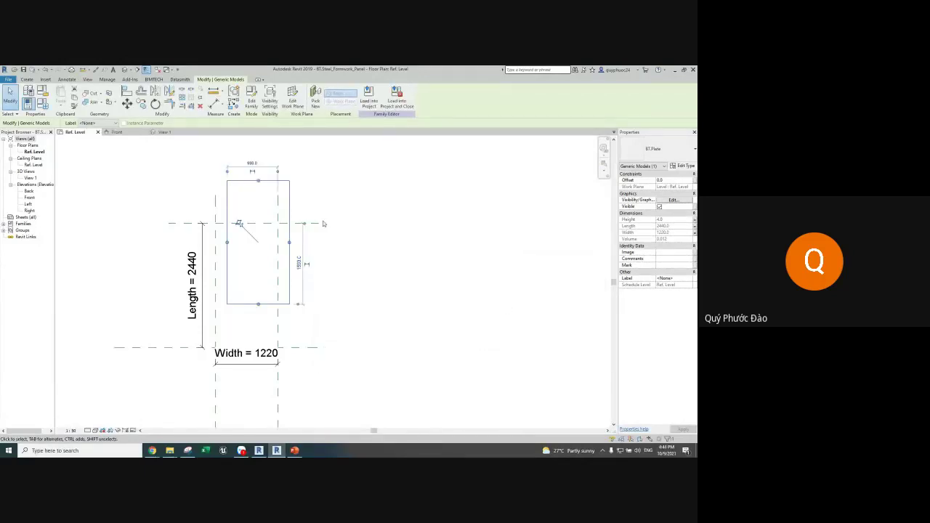
Move the Width dimension down below the plate
click(236, 360)
middle_drag(243, 376, 268, 307)
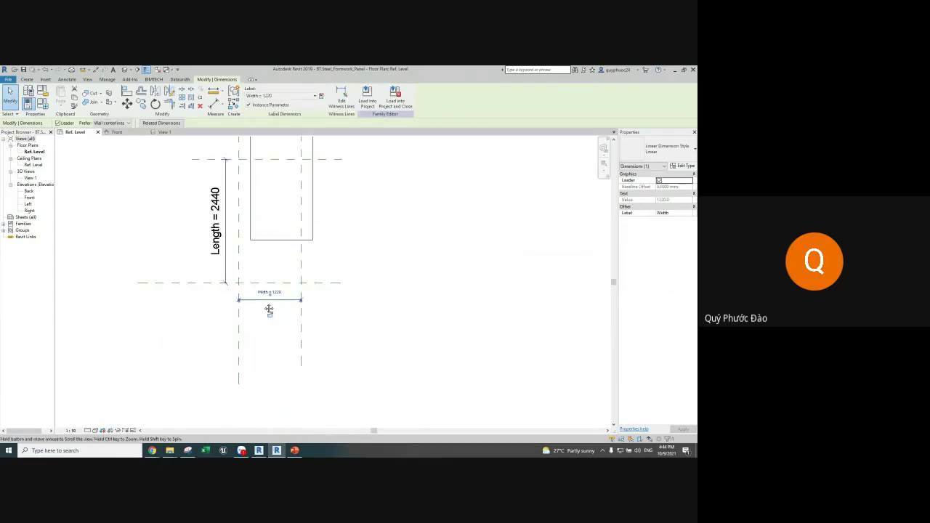
drag(251, 298, 251, 331)
middle_drag(420, 187, 400, 265)
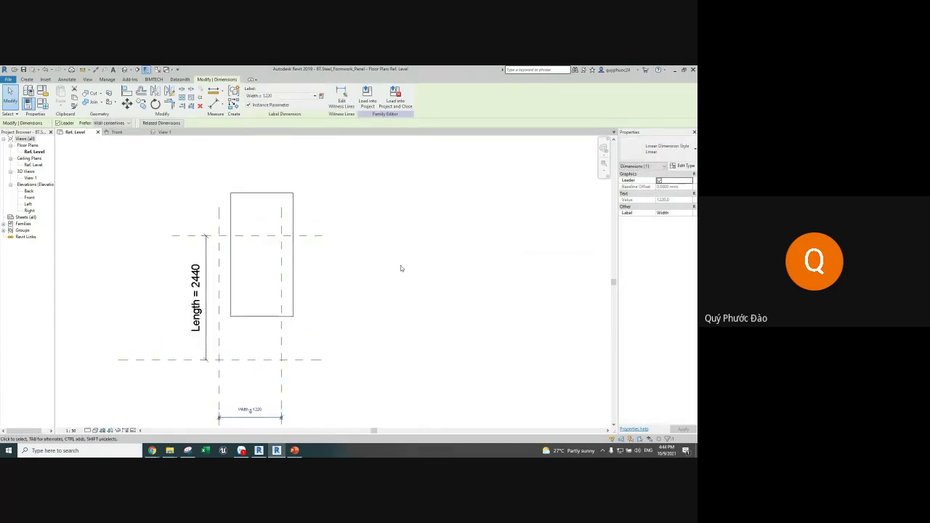
click(400, 265)
Align the plate's left edge to the left reference plane
click(126, 91)
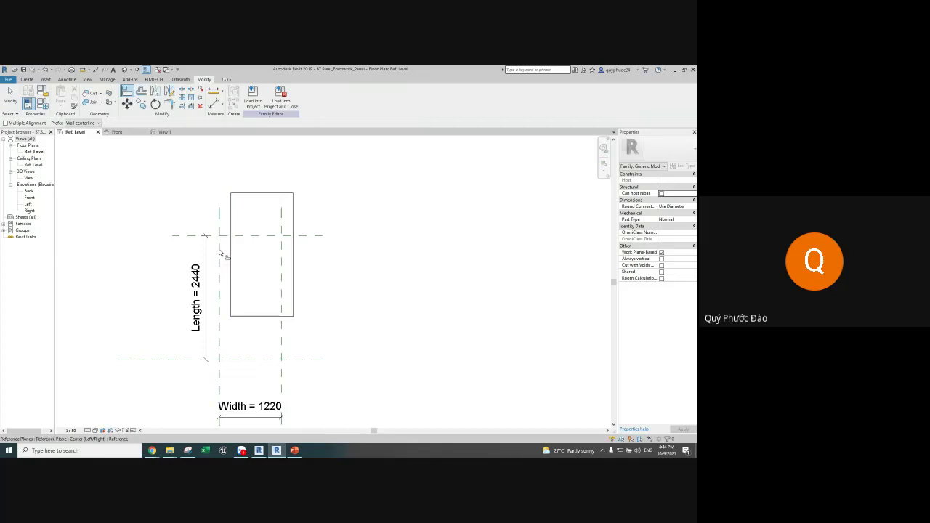
click(219, 249)
click(231, 253)
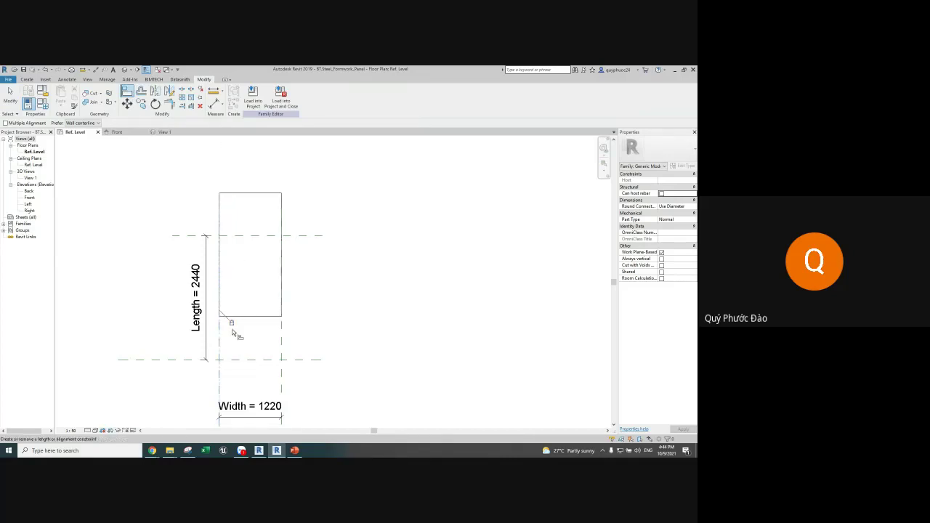
Take a new Snipping Tool capture of the plate plan region
click(187, 450)
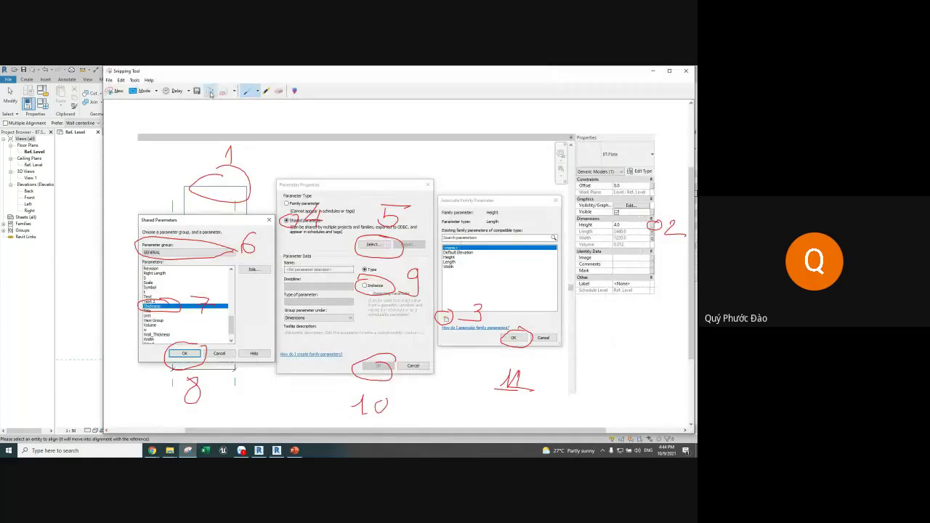
click(181, 92)
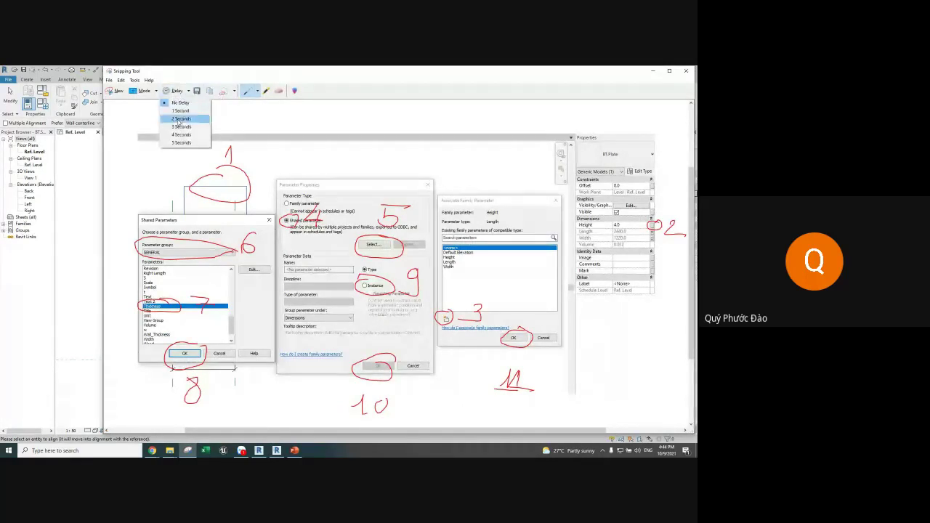
click(180, 118)
click(276, 450)
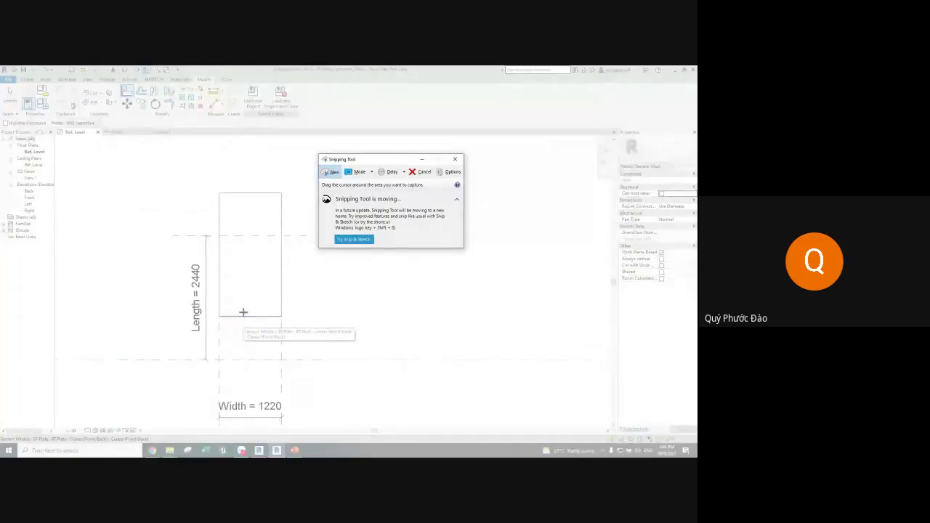
mouse_move(124, 141)
mouse_down()
mouse_move(436, 403)
mouse_move(436, 425)
mouse_up()
Annotate the capture in red with an arrow to the lower plane, 'lock' and 'AL'
mouse_move(331, 303)
mouse_down()
mouse_move(336, 363)
mouse_move(346, 356)
mouse_move(432, 382)
mouse_up()
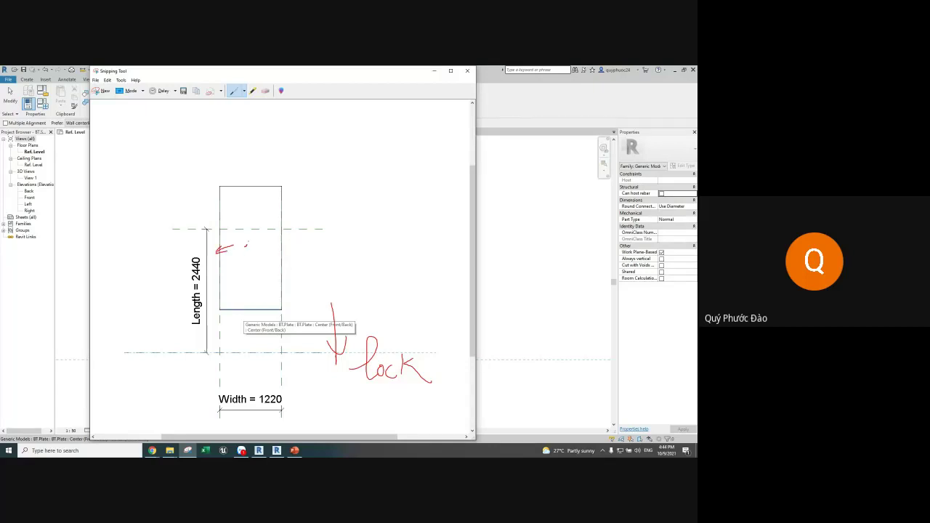
drag(246, 245, 261, 256)
mouse_move(270, 232)
mouse_down()
mouse_move(270, 256)
mouse_move(281, 254)
mouse_up()
click(131, 226)
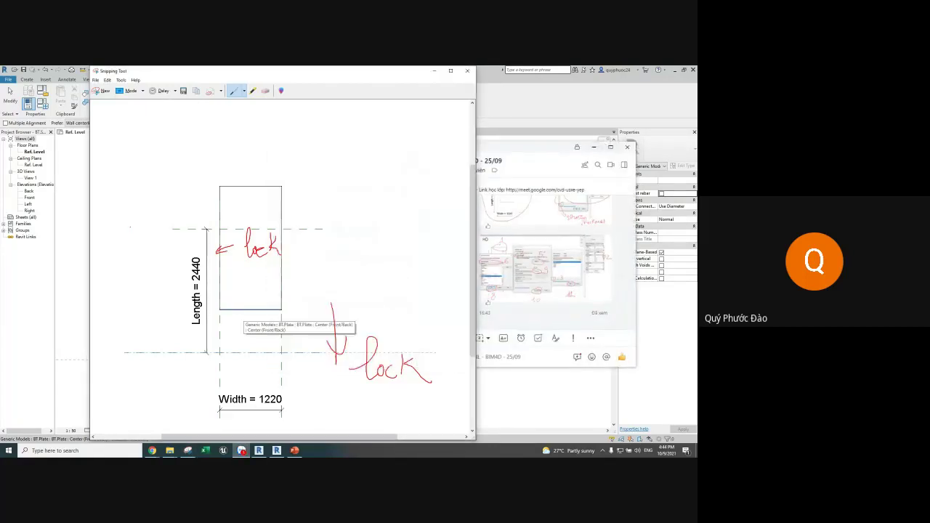
drag(130, 226, 119, 263)
mouse_move(134, 221)
mouse_down()
mouse_move(141, 256)
mouse_move(139, 241)
mouse_move(164, 254)
mouse_up()
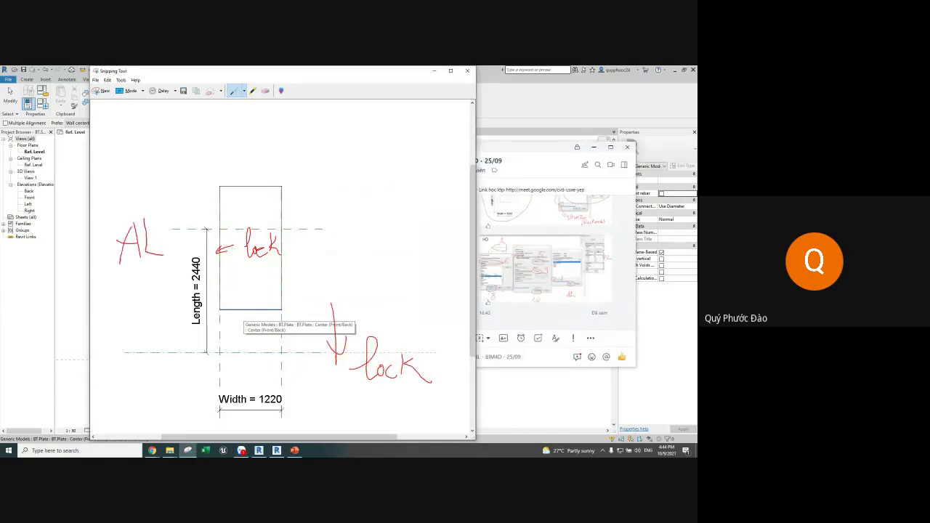
Send the annotated capture to the Zalo class chat, then align the plate's bottom edge
click(241, 450)
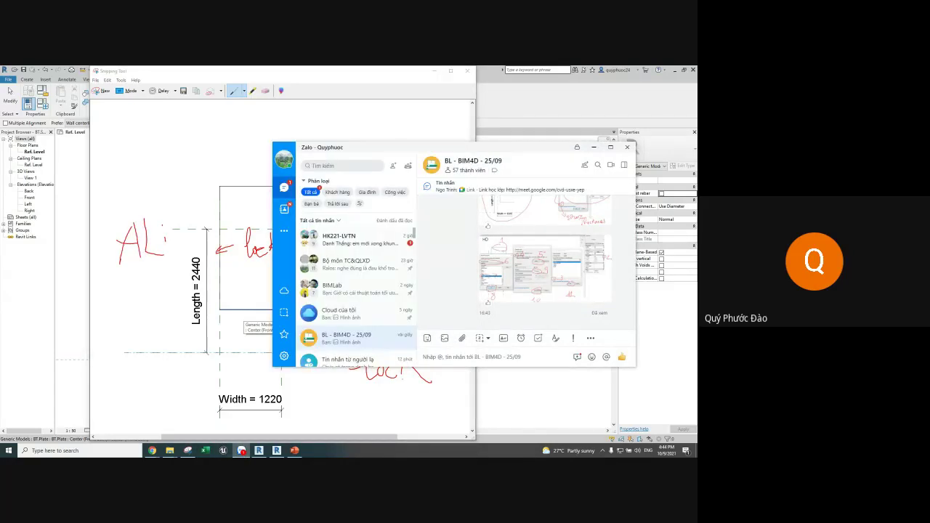
key(ctrl+v)
key(Return)
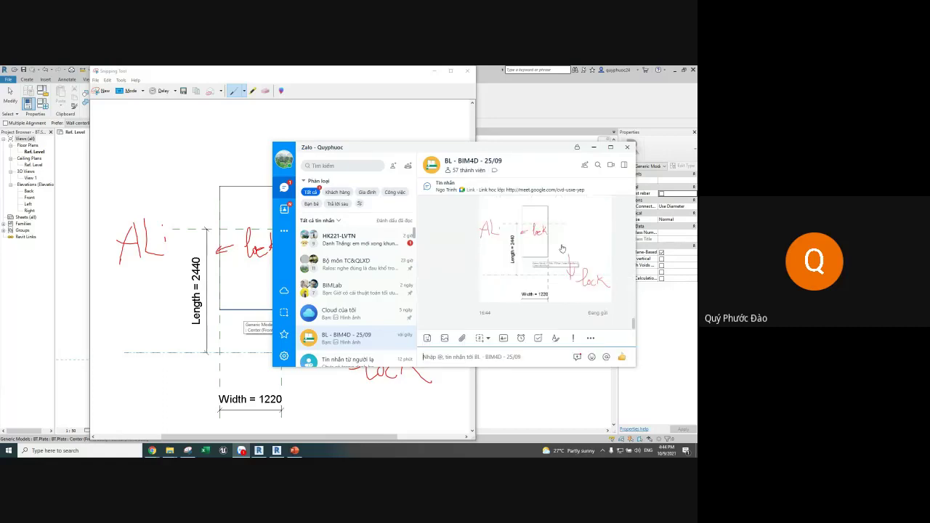
click(593, 147)
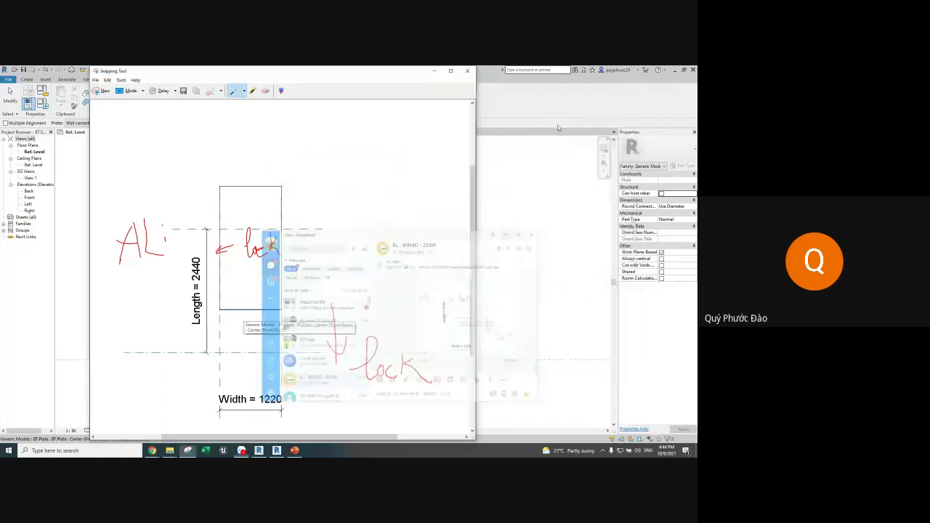
click(450, 71)
click(255, 316)
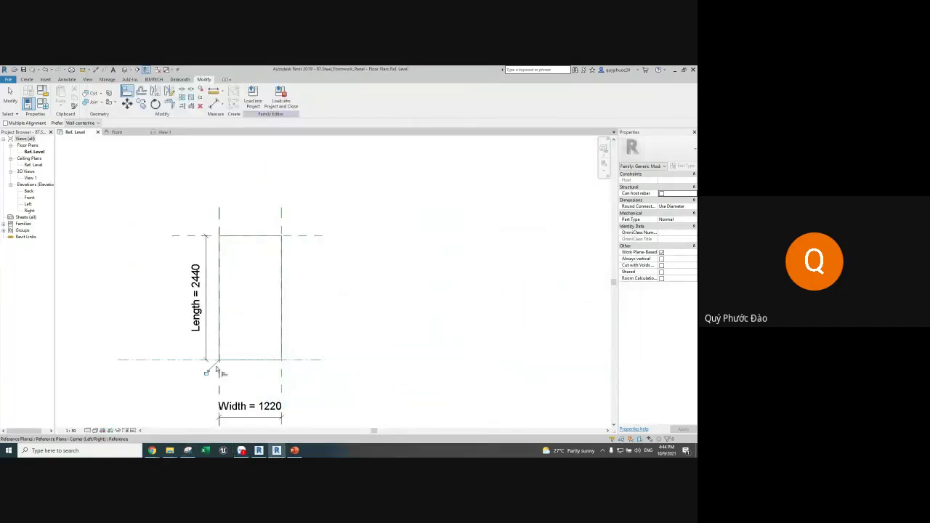
Show the plate in Shaded visual style and orbit it in 3D
key(Escape)
key(Escape)
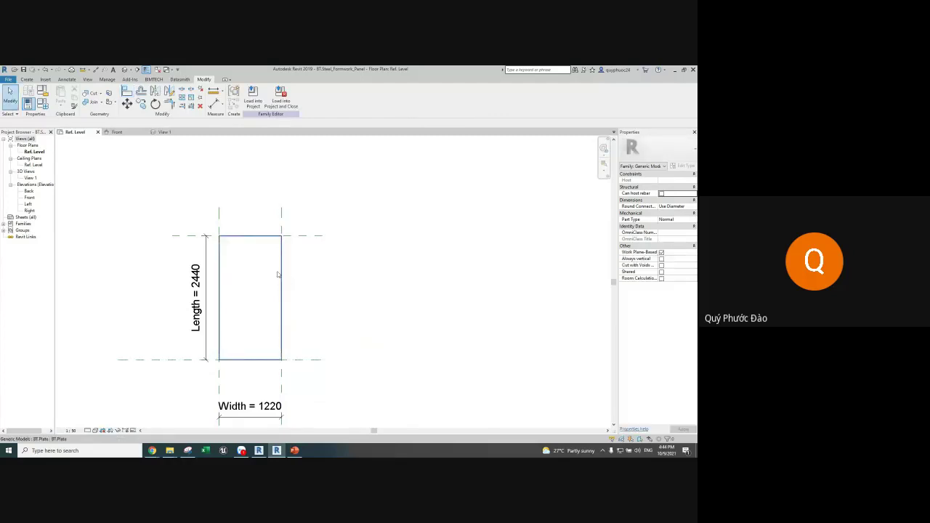
click(283, 279)
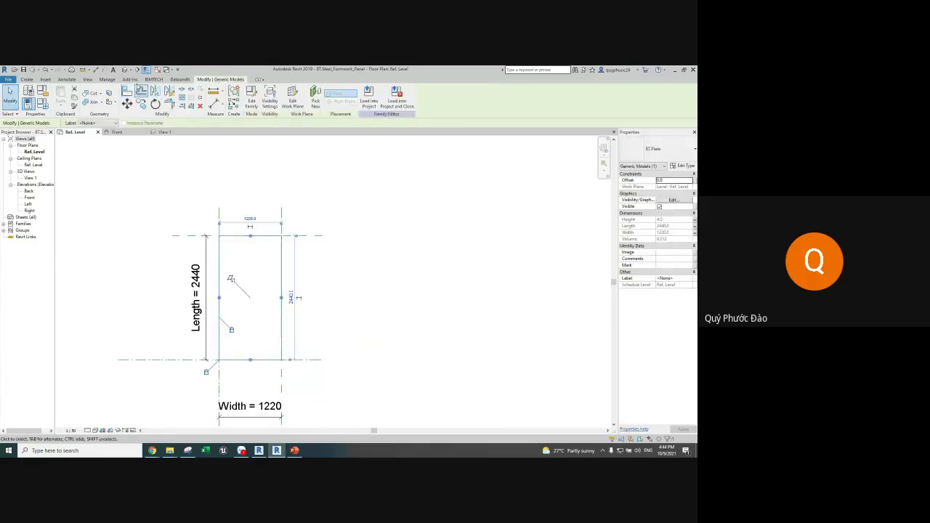
click(97, 430)
click(109, 420)
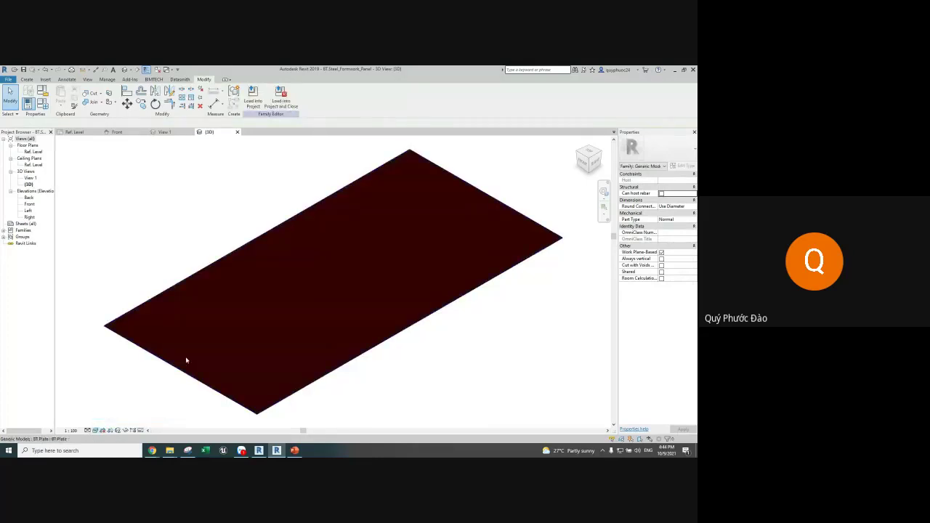
mouse_move(184, 361)
shift+middle_down()
mouse_move(271, 220)
mouse_move(152, 224)
mouse_move(203, 249)
mouse_move(216, 280)
mouse_move(250, 274)
mouse_move(242, 297)
mouse_move(290, 195)
mouse_move(293, 212)
mouse_move(305, 167)
shift+middle_up()
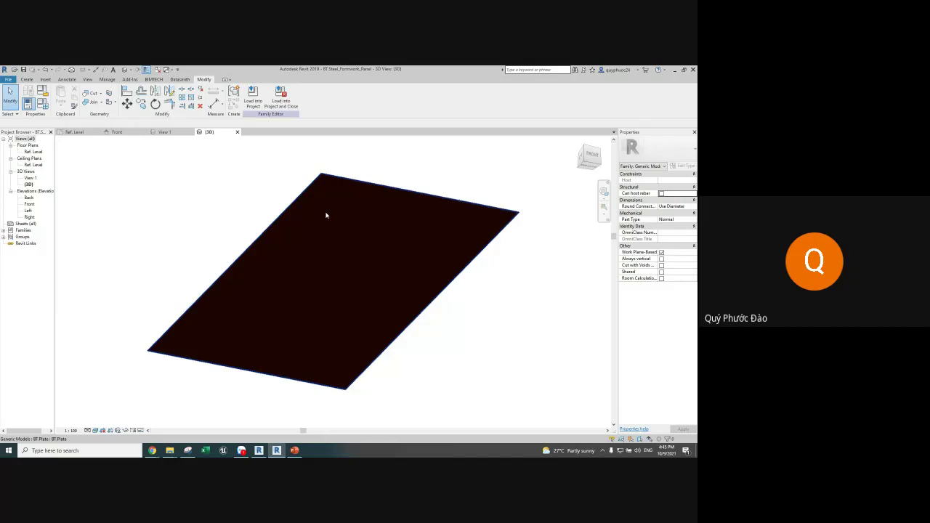
scroll(276, 206, down, 3)
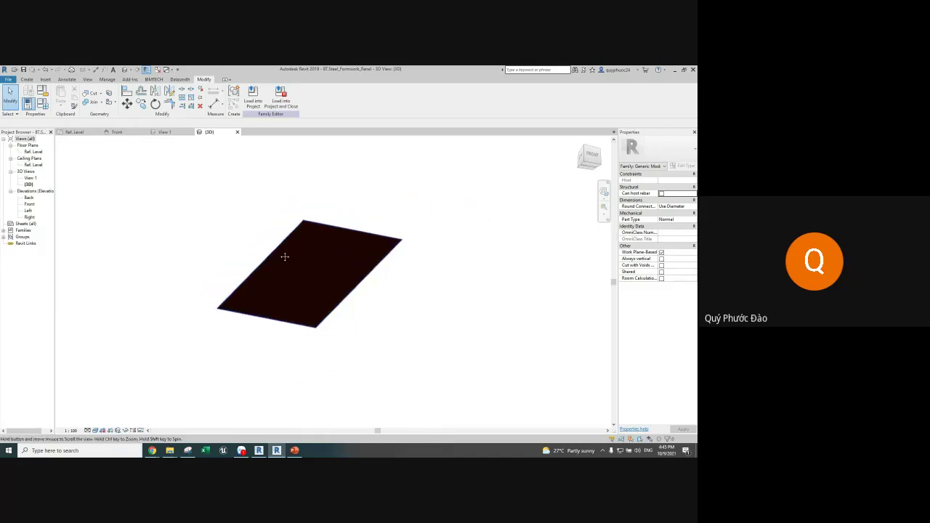
Open View 1, then go back to the Ref. Level floor plan
double_click(30, 177)
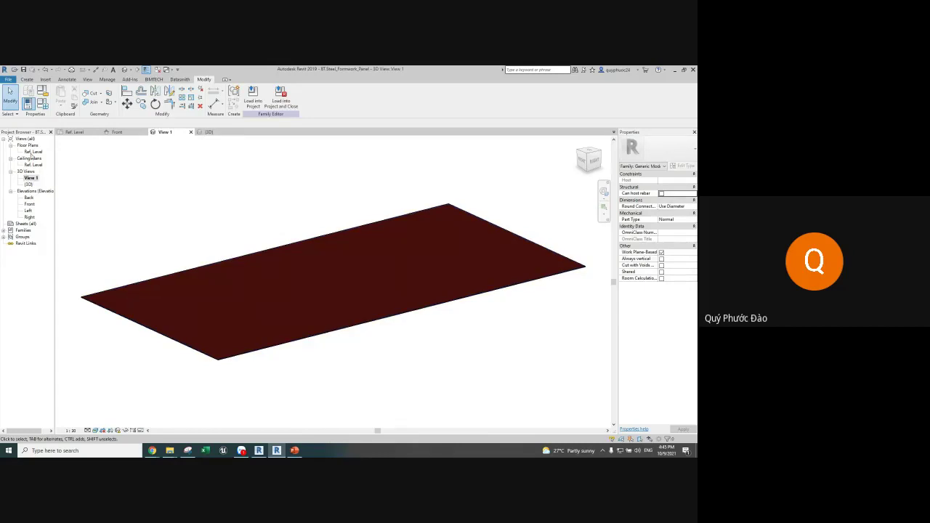
double_click(32, 152)
scroll(274, 256, down, 1)
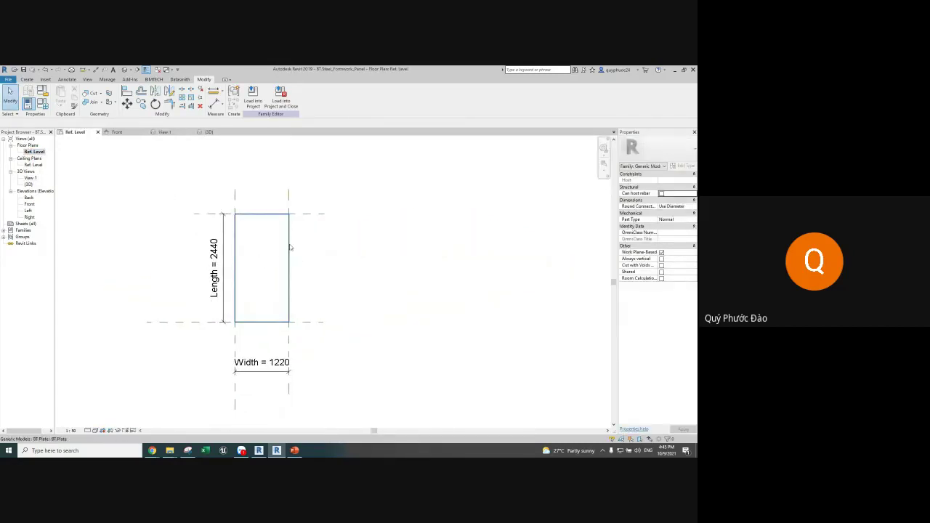
Use Create Similar to place a second BT.Plate right of the original
click(288, 249)
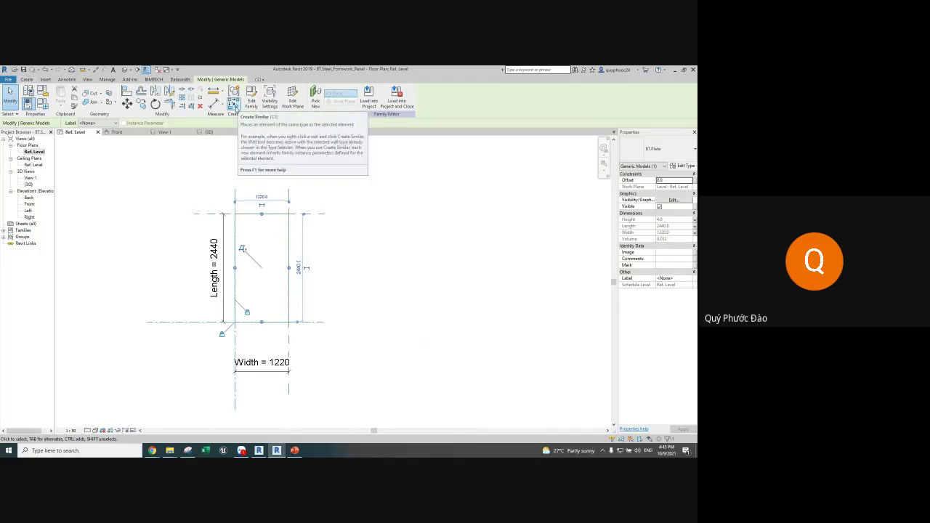
click(233, 107)
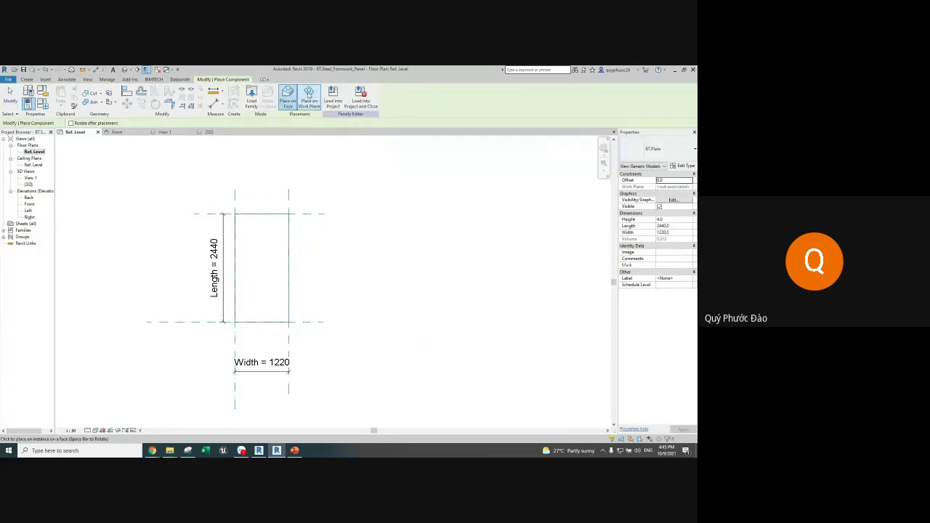
click(318, 321)
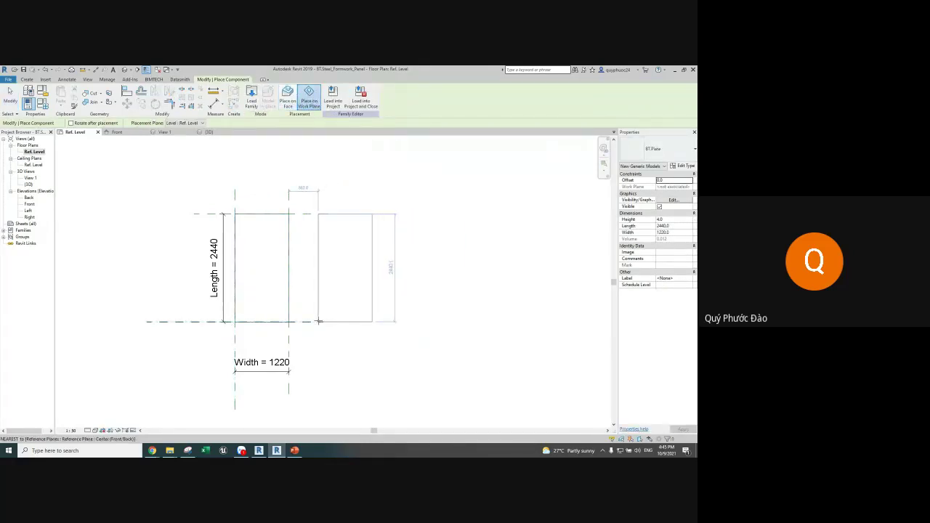
key(Escape)
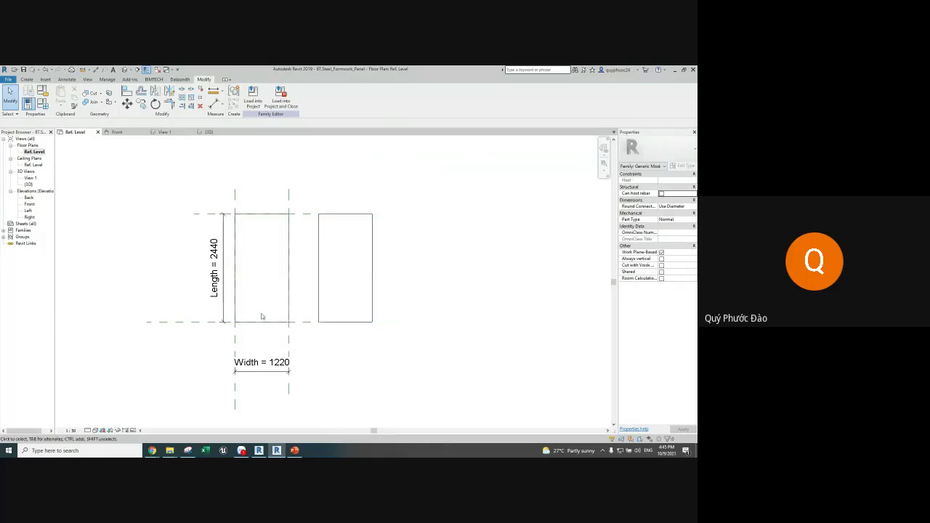
Switch to Chrome and view the square and round column formwork product page
mouse_move(152, 450)
click(112, 418)
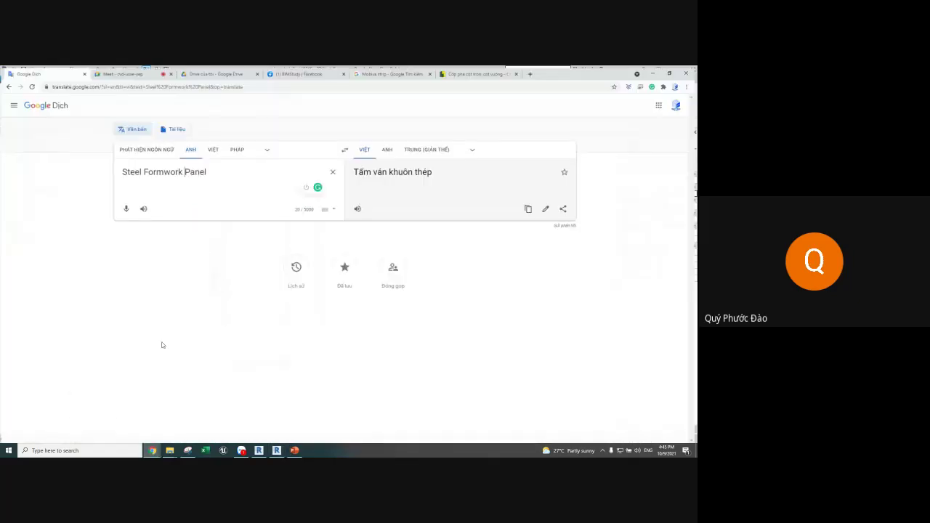
click(476, 73)
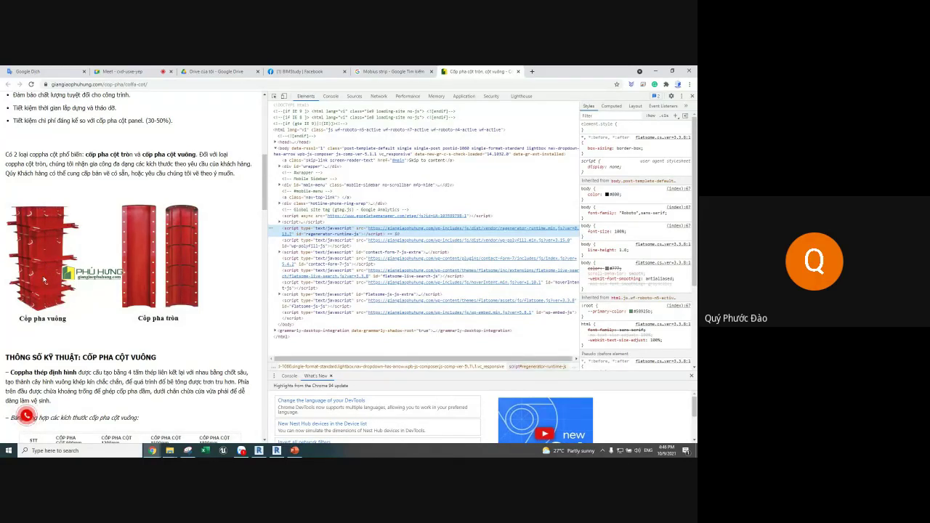
Scroll through the BIMStudy Facebook page's column formwork post
key(ctrl+4)
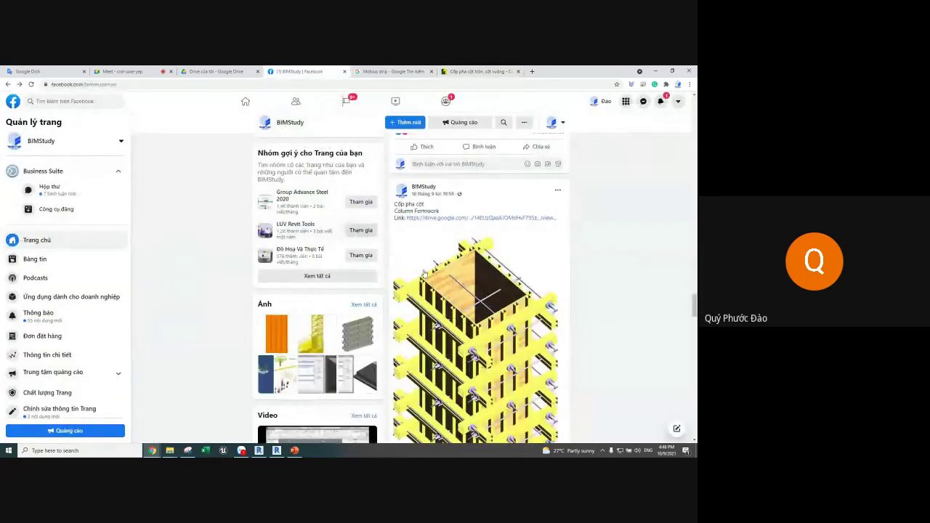
scroll(424, 273, down, 3)
scroll(451, 274, up, 2)
scroll(472, 274, down, 1)
scroll(498, 275, down, 1)
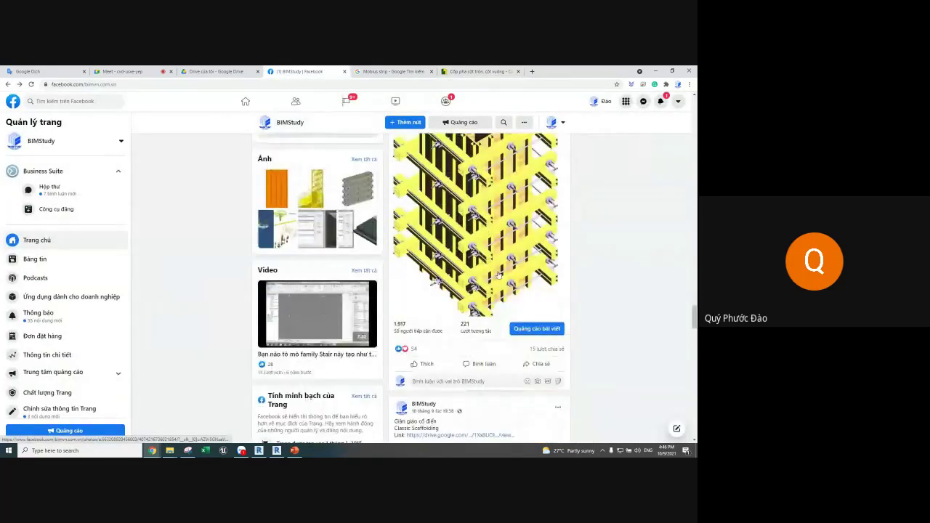
scroll(494, 197, up, 1)
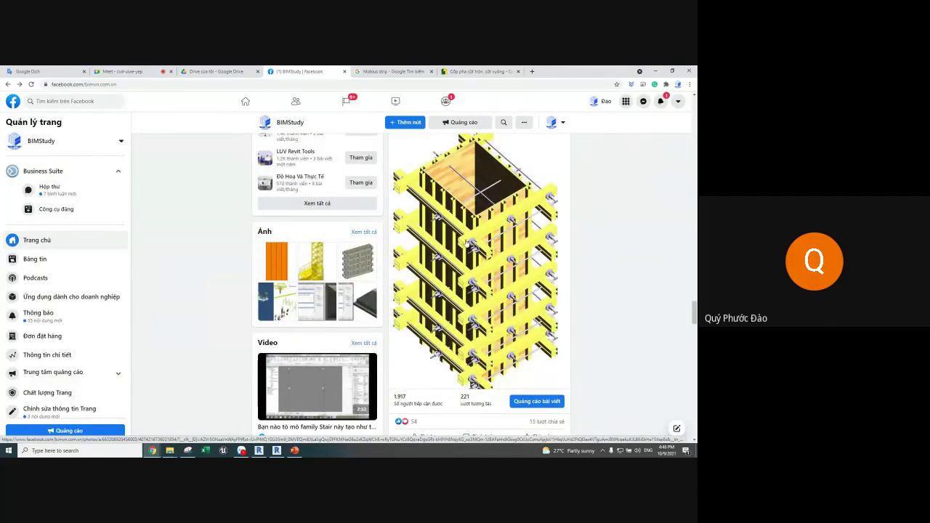
scroll(483, 246, up, 3)
scroll(483, 247, down, 3)
scroll(466, 202, down, 3)
scroll(466, 202, down, 3)
Replace the Mobius strip image search with 'cốp pha nhôm'
click(214, 71)
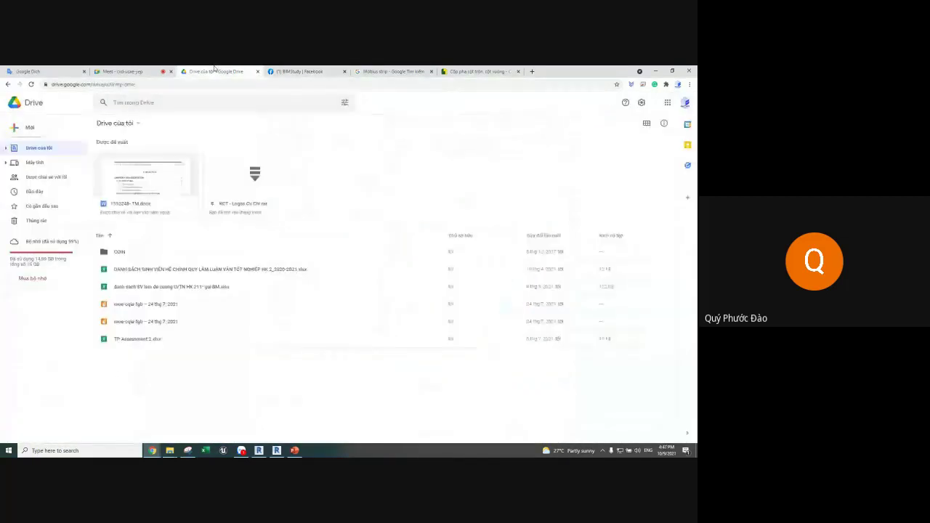
click(66, 70)
click(424, 70)
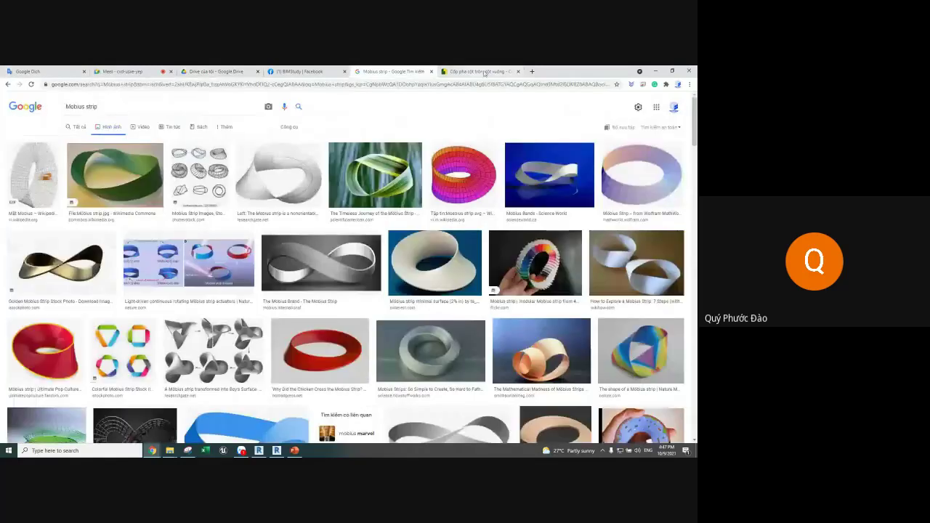
click(481, 71)
scroll(123, 291, up, 3)
click(392, 71)
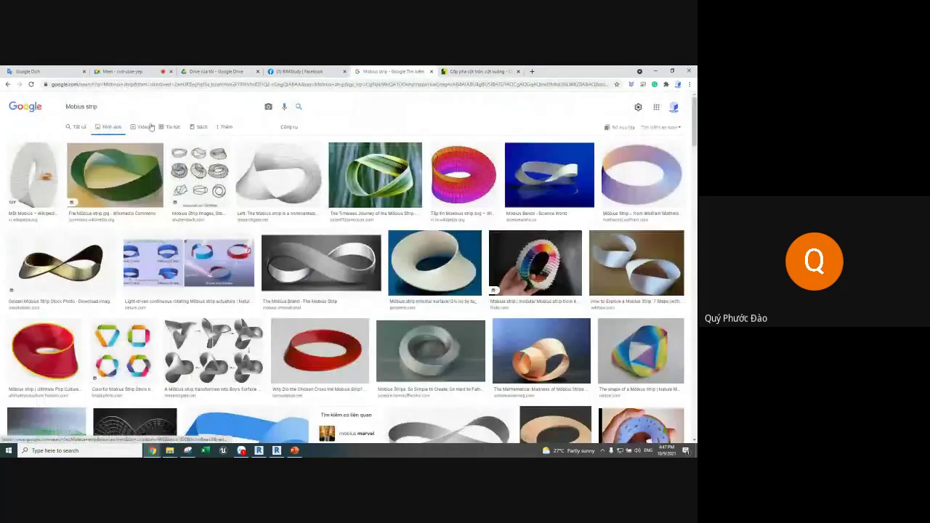
drag(109, 107, 31, 112)
text(cố)
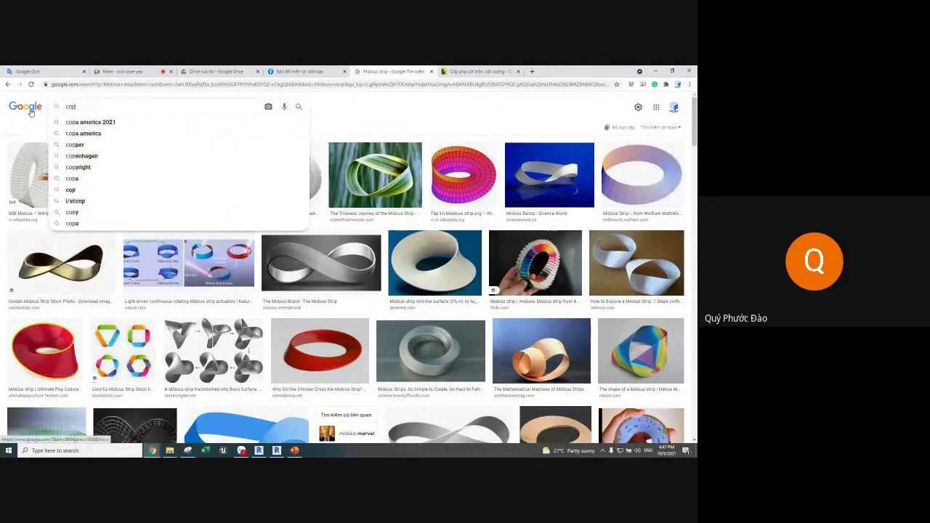
text(p pha nhôm)
key(Return)
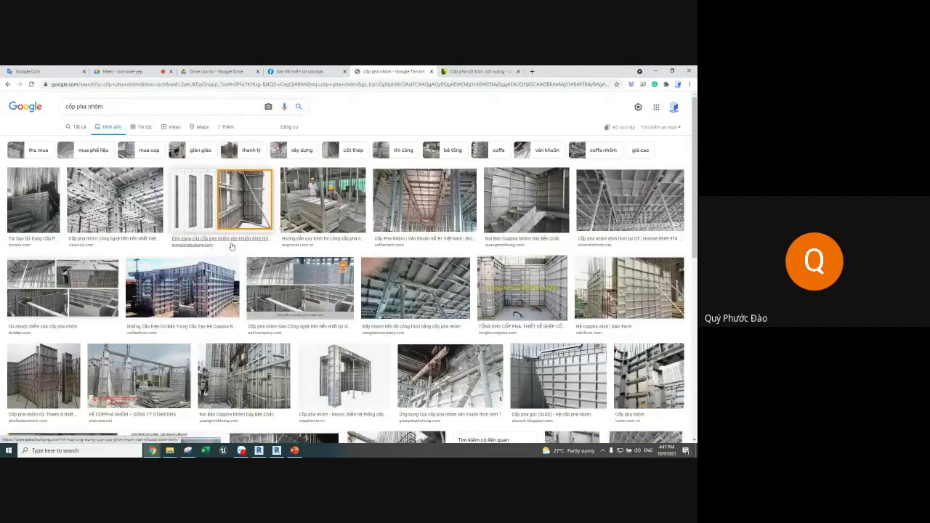
Preview several aluminium formwork images, then switch back to Revit
click(225, 202)
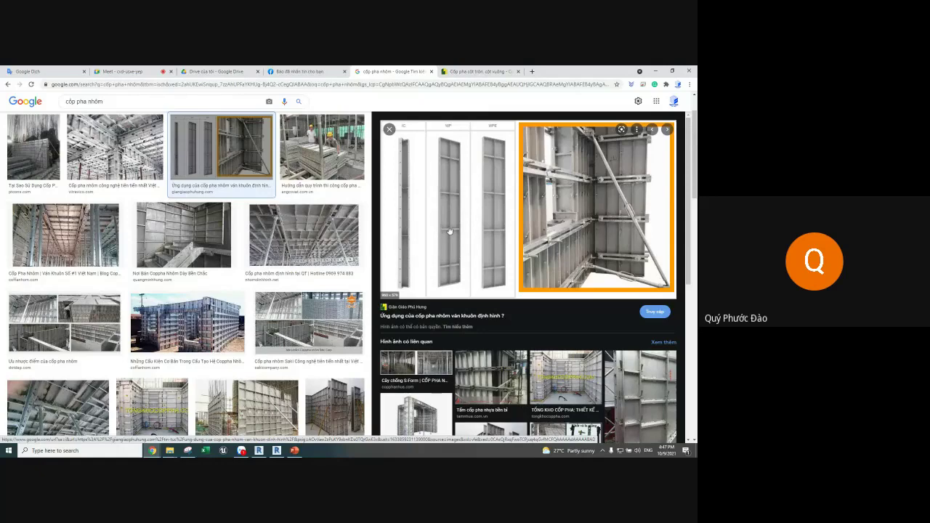
click(639, 393)
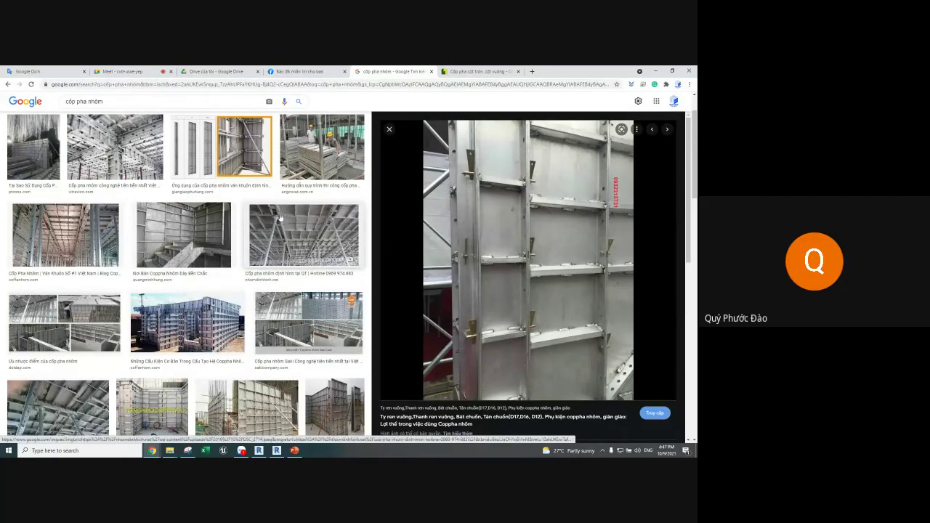
click(359, 248)
key(Left)
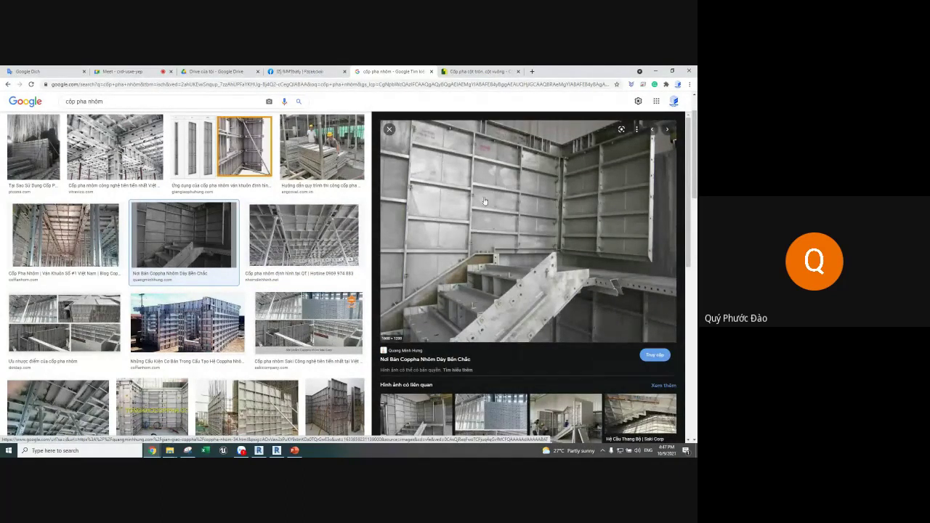
key(alt+Tab)
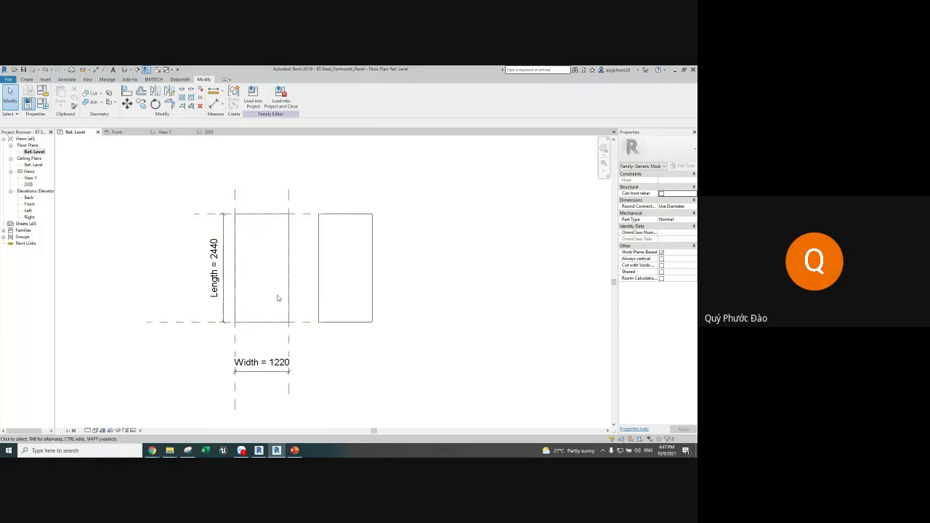
Link the right-hand plate's length to Length and its width to Thickness
click(322, 252)
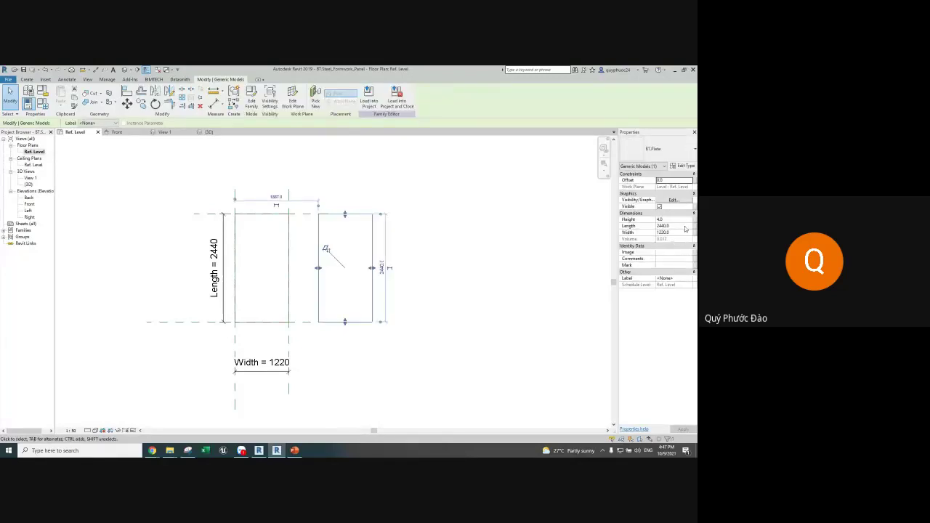
click(695, 226)
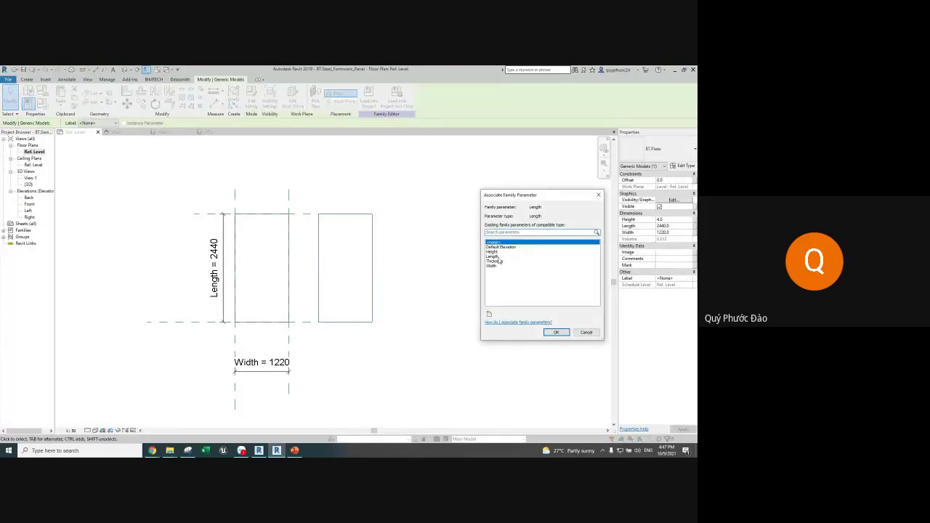
click(495, 257)
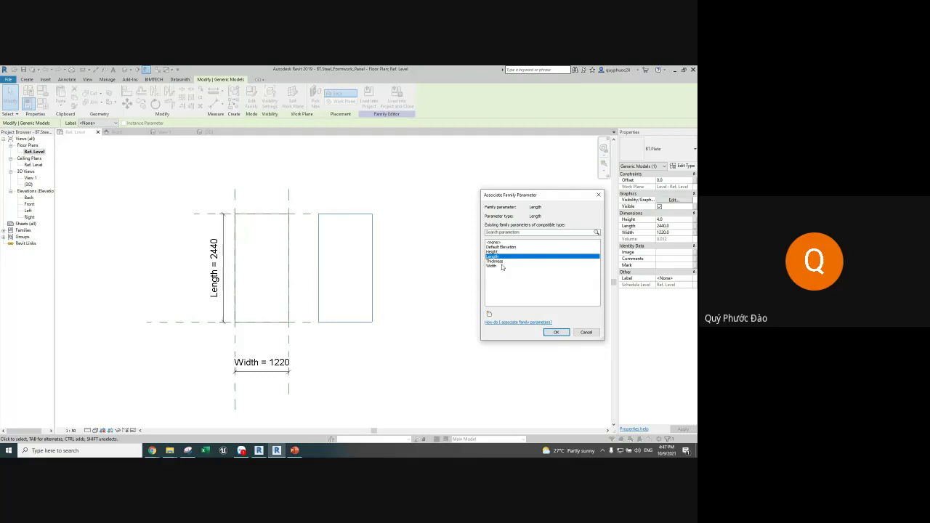
click(555, 333)
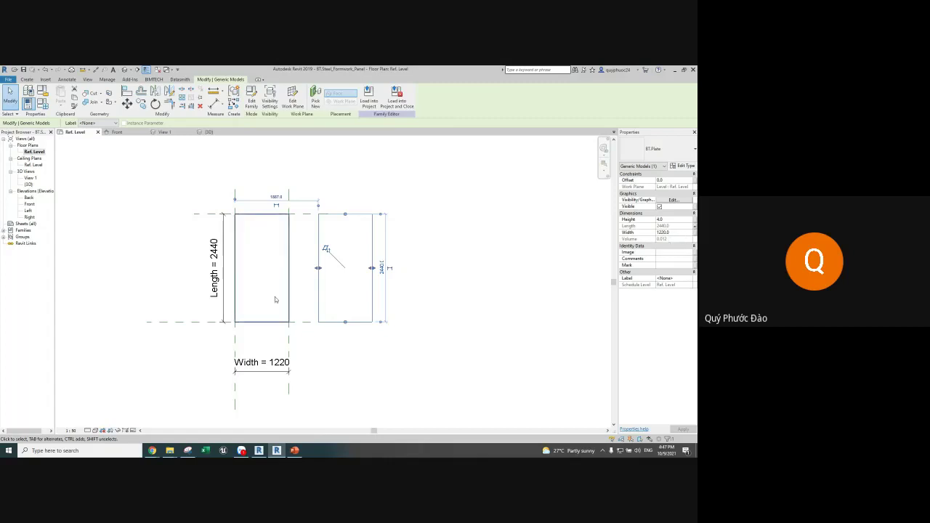
scroll(236, 307, up, 1)
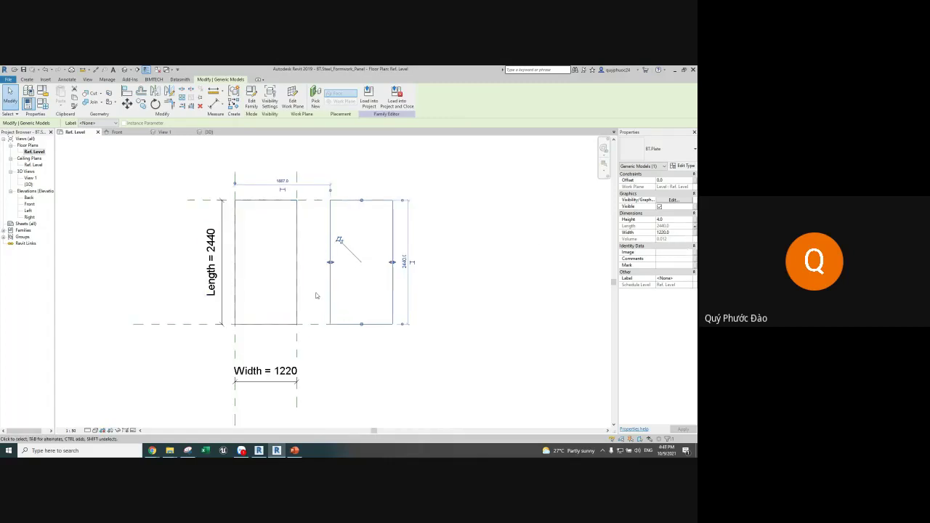
click(693, 233)
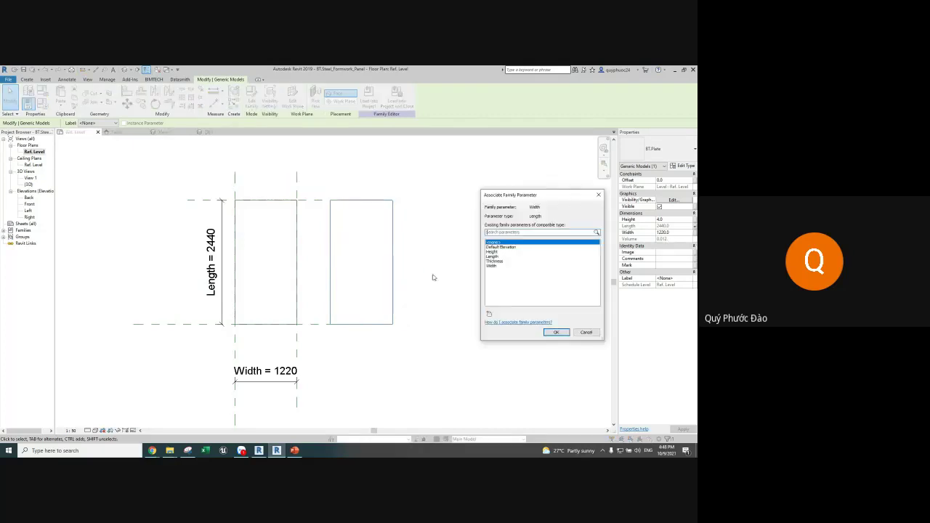
click(492, 266)
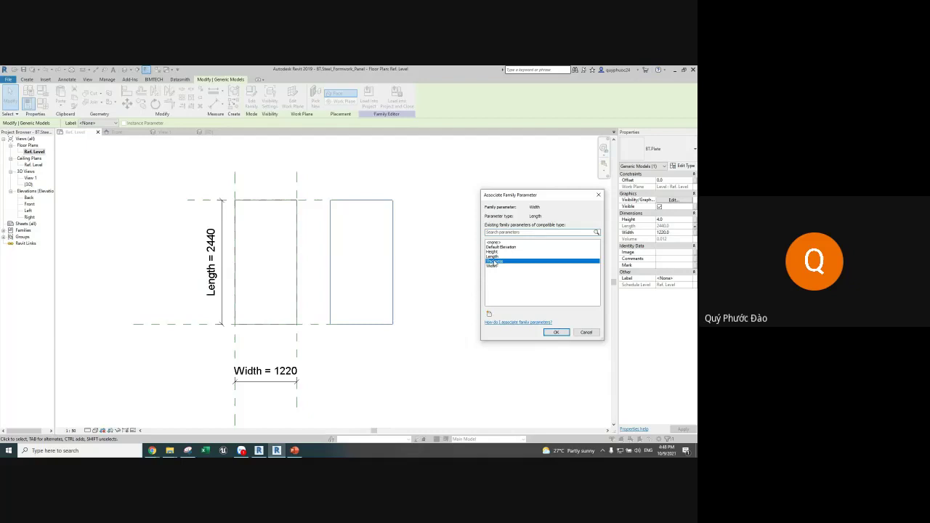
click(556, 332)
scroll(331, 273, up, 1)
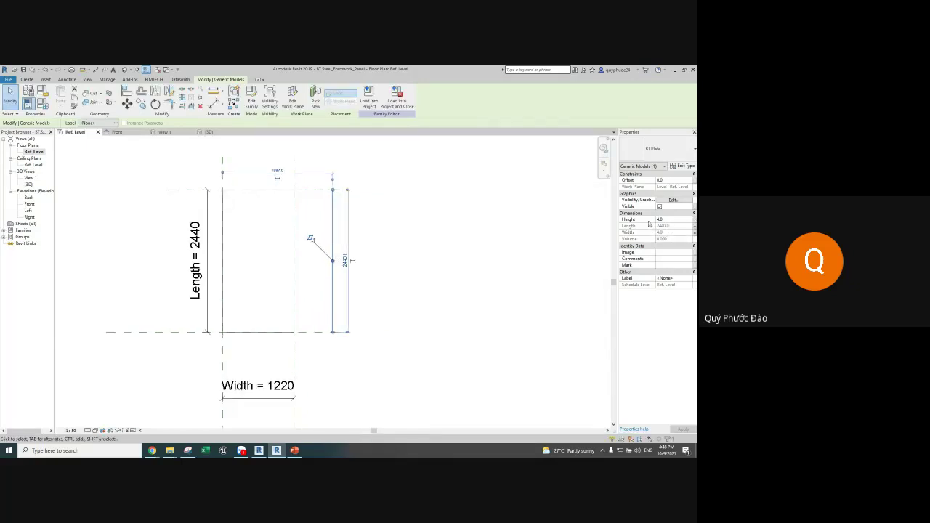
Set the plate's Height to 46 and begin associating it with a family parameter
click(668, 219)
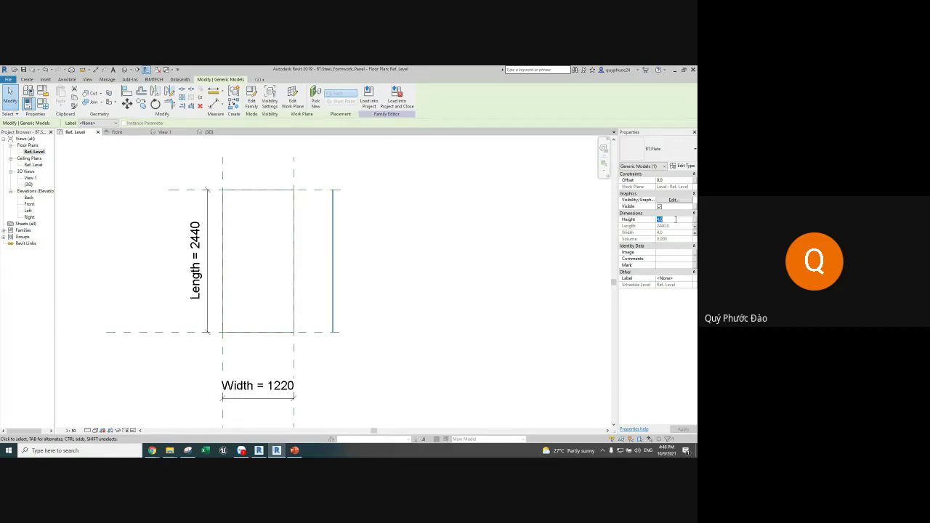
text(46)
key(Return)
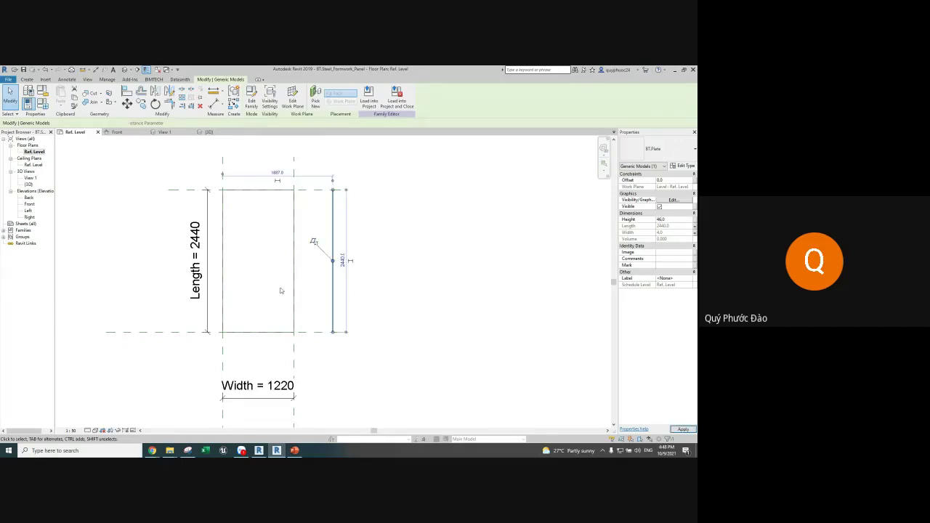
click(695, 221)
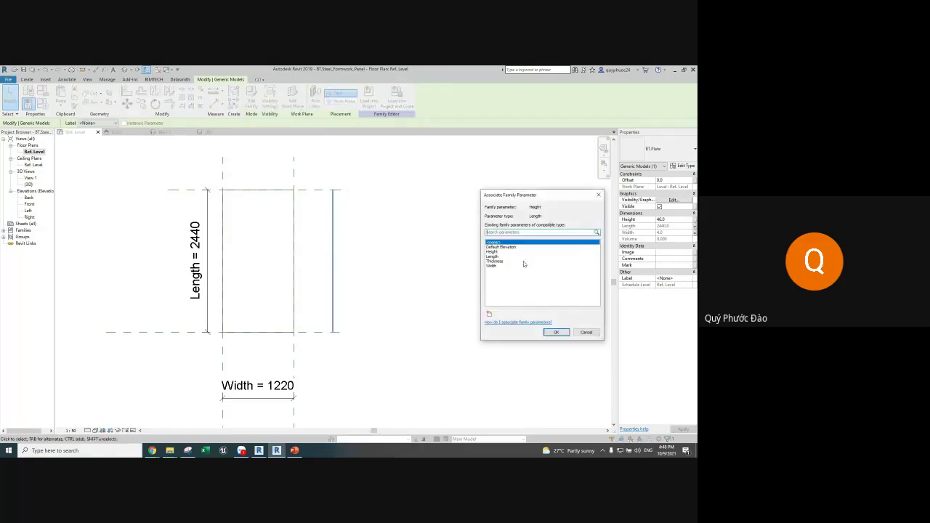
Name the new height parameter t, group it under Data, then start a Snipping Tool capture
click(489, 314)
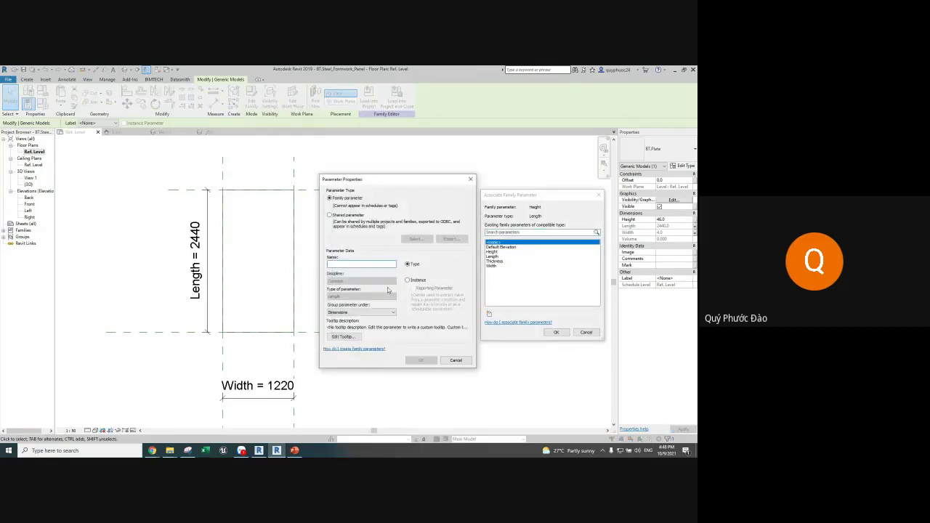
text(t)
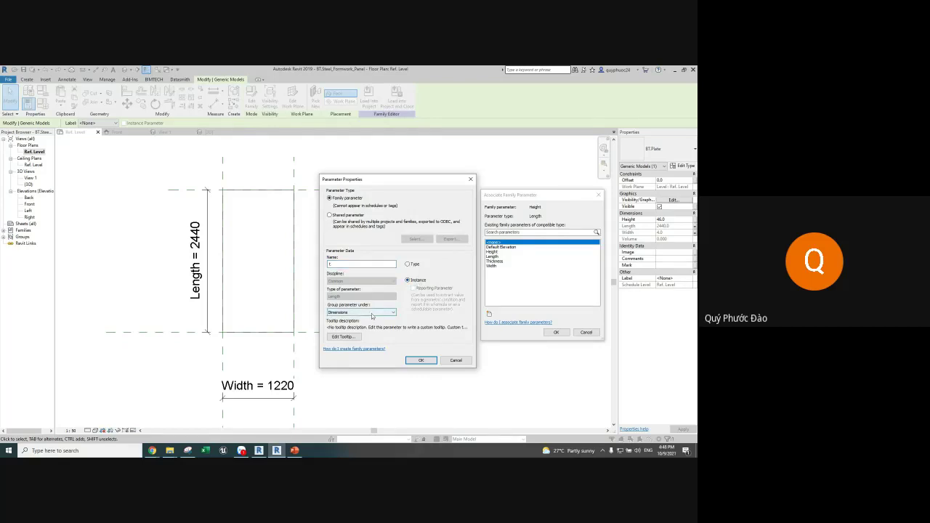
click(378, 312)
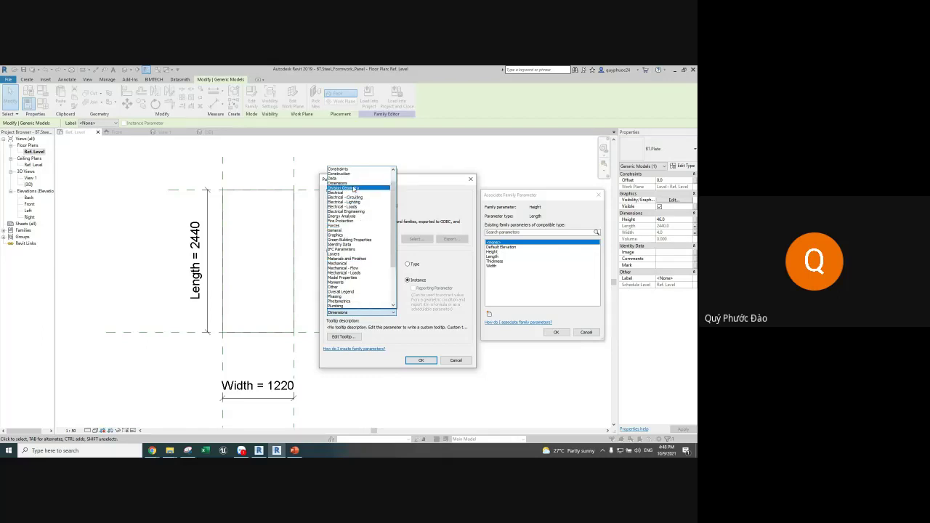
click(348, 178)
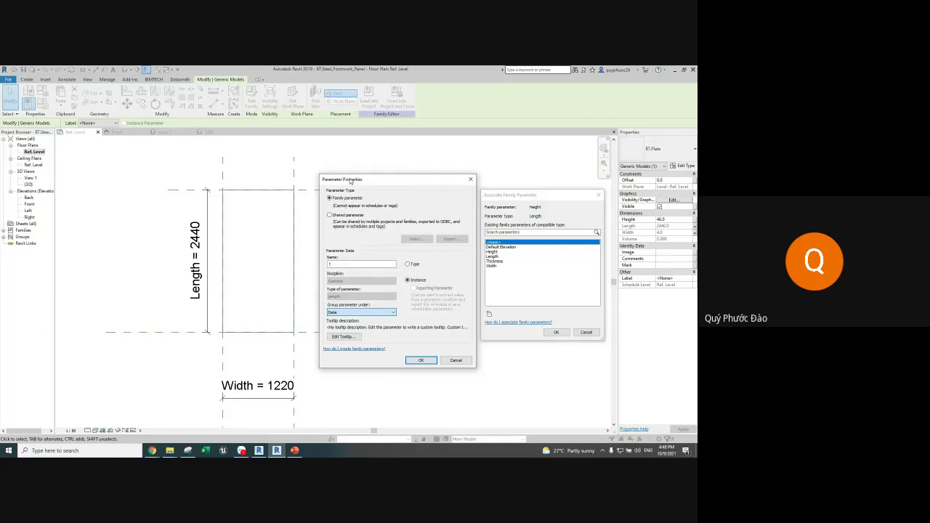
click(187, 450)
click(102, 91)
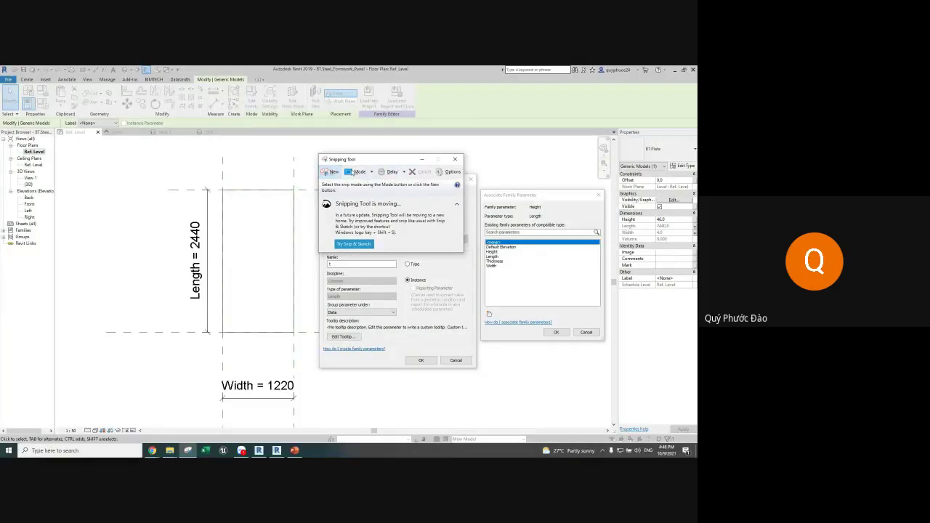
Rearrange the windows and snip the Revit parameter dialogs and properties area
drag(385, 159, 220, 231)
drag(379, 182, 371, 257)
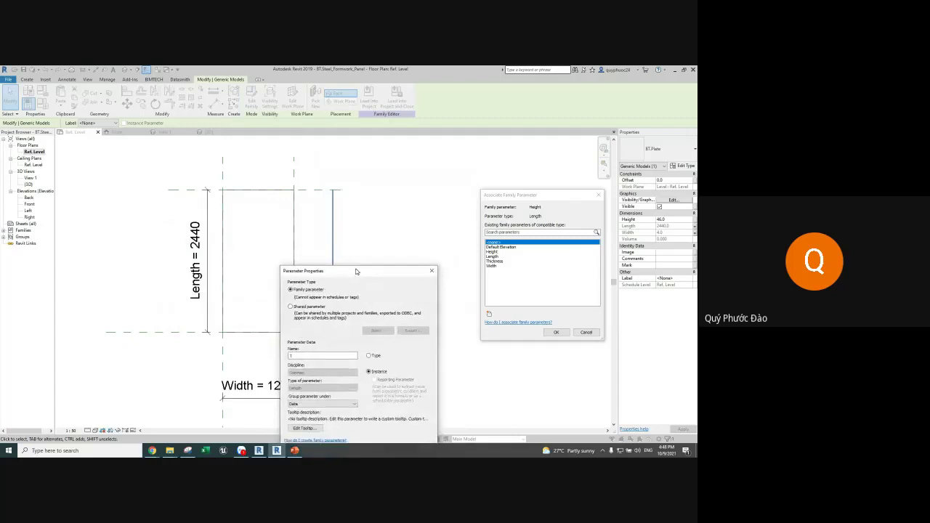
click(187, 451)
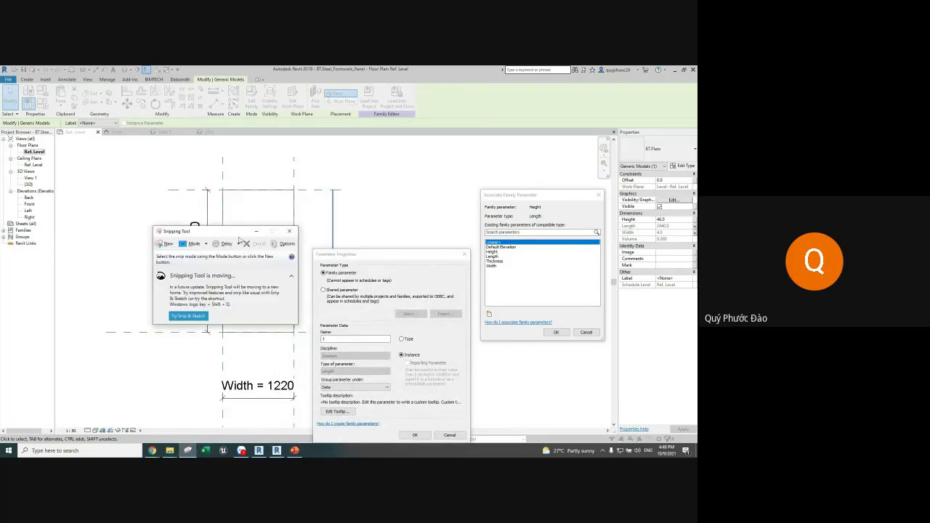
click(225, 244)
click(225, 259)
click(166, 244)
drag(305, 170, 697, 456)
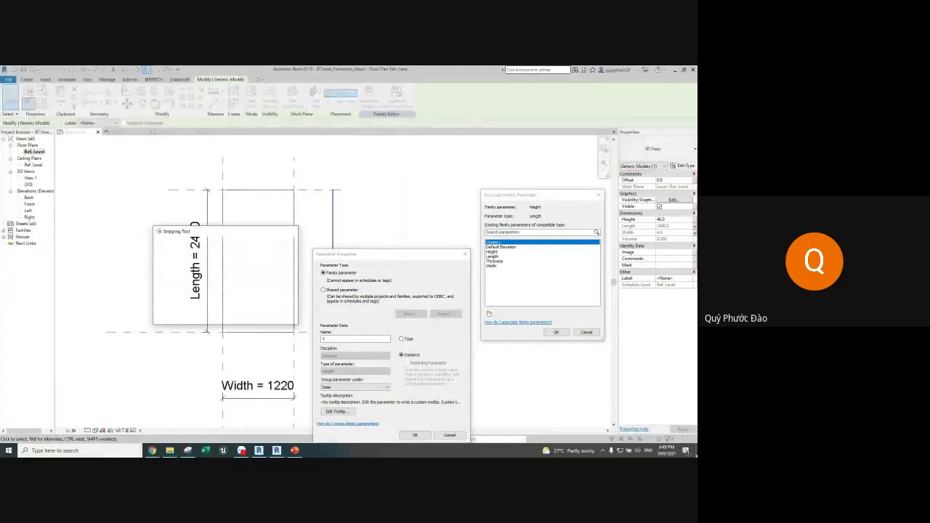
Mark the Length, Height, family parameter, name, instance and OK fields in red
drag(290, 152, 294, 156)
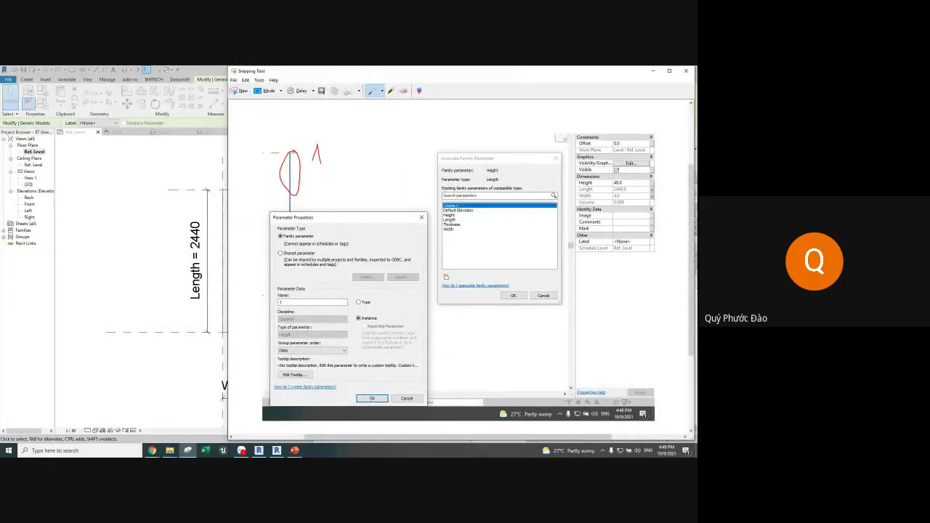
mouse_move(651, 186)
mouse_down()
mouse_move(550, 218)
mouse_move(455, 219)
mouse_move(465, 223)
mouse_up()
mouse_move(652, 193)
mouse_down()
mouse_move(581, 254)
mouse_move(484, 244)
mouse_move(467, 234)
mouse_move(430, 245)
mouse_move(440, 227)
mouse_up()
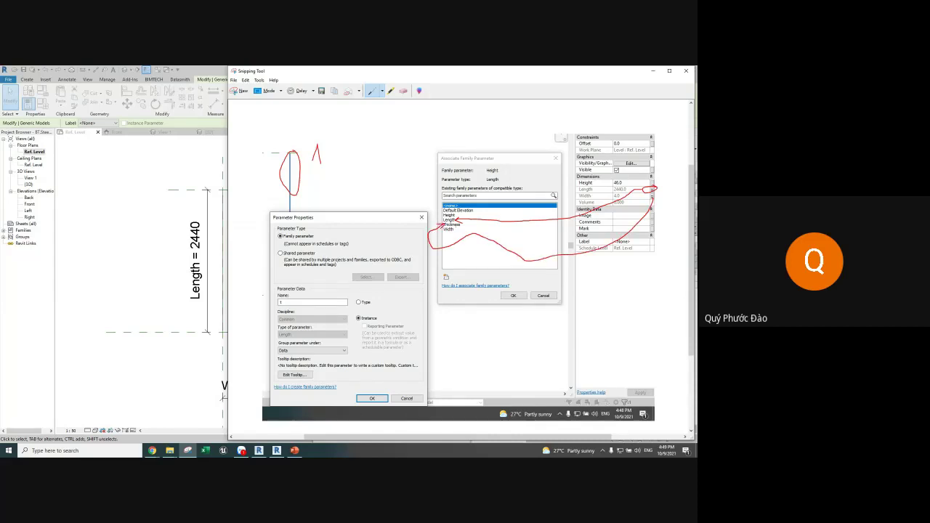
mouse_move(654, 180)
mouse_down()
mouse_move(567, 168)
mouse_move(537, 198)
mouse_move(482, 299)
mouse_move(451, 279)
mouse_move(456, 295)
mouse_move(455, 283)
mouse_up()
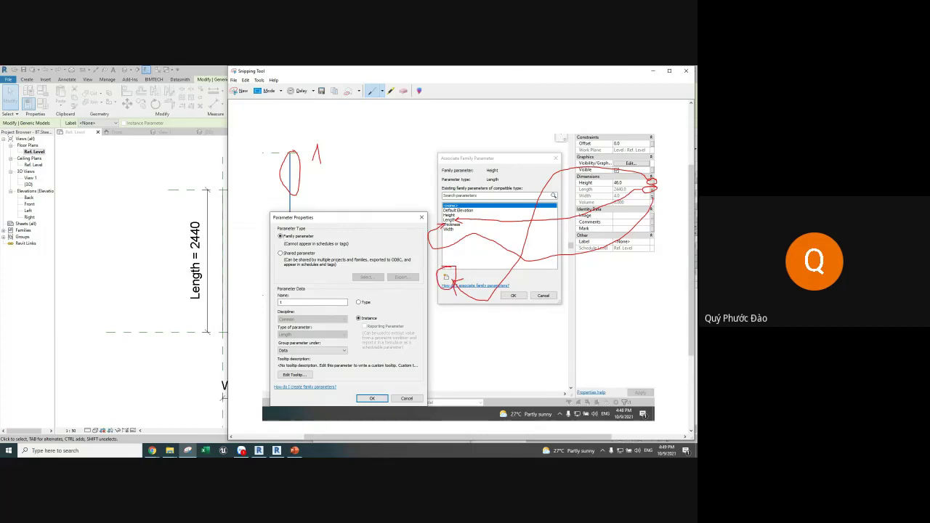
drag(289, 230, 285, 228)
drag(298, 296, 288, 292)
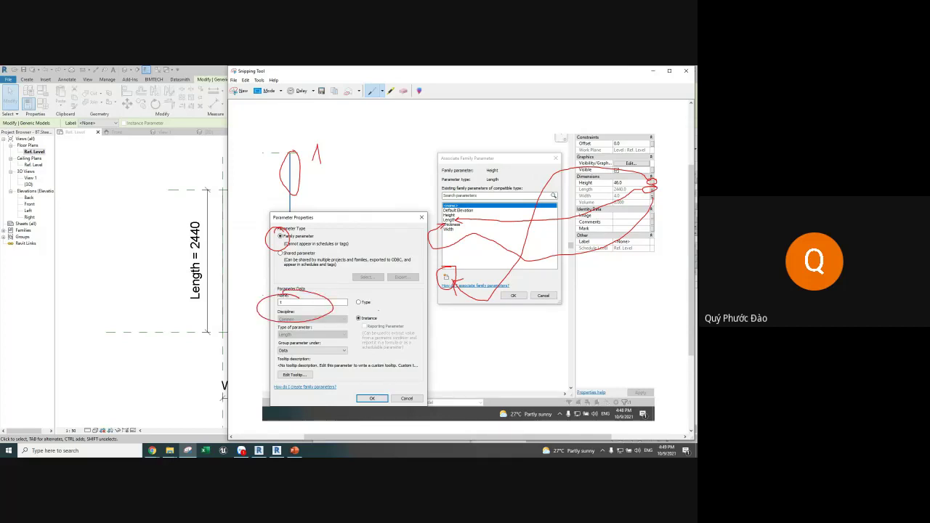
drag(385, 310, 390, 311)
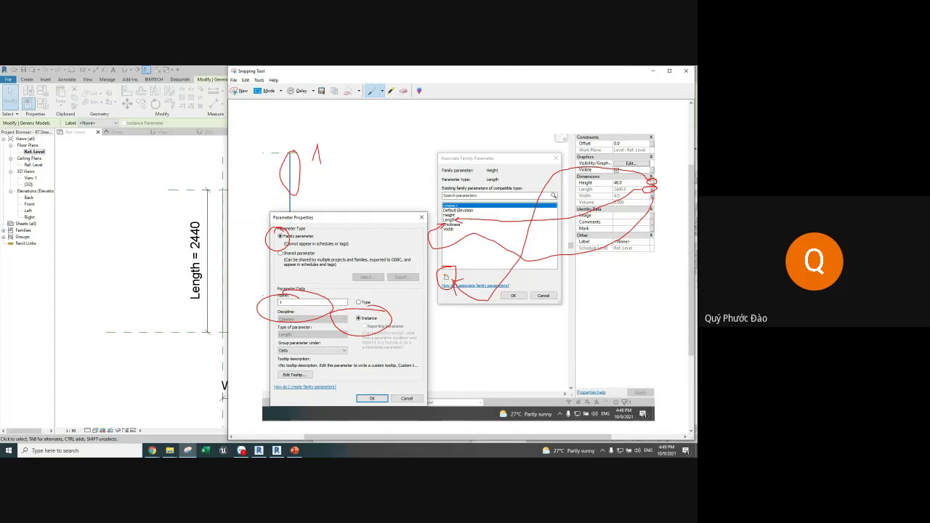
drag(372, 392, 390, 393)
Paste the marked-up snip into the Zalo group chat, send it, and return to Revit
click(242, 451)
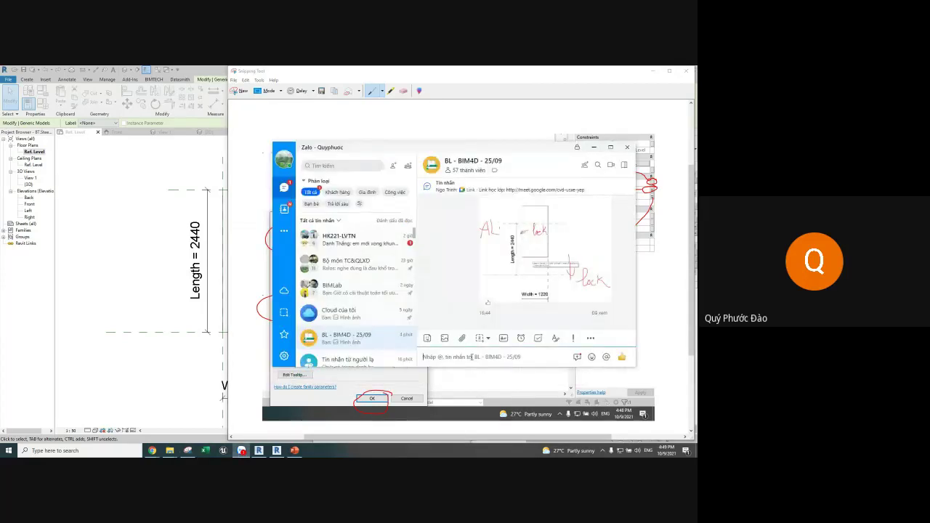
key(ctrl+v)
key(Return)
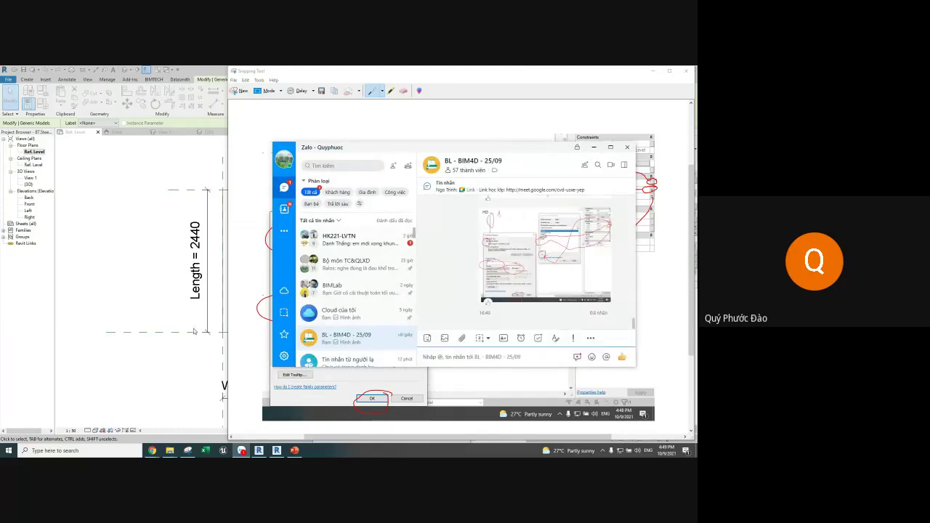
click(193, 332)
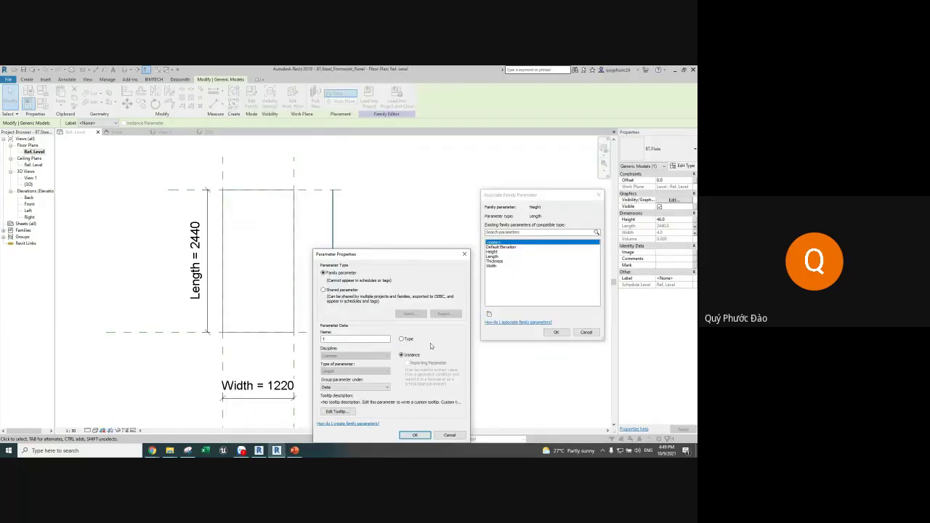
Confirm t as the plate height parameter, then set Height to 50 and t = Height - Thickness
click(415, 434)
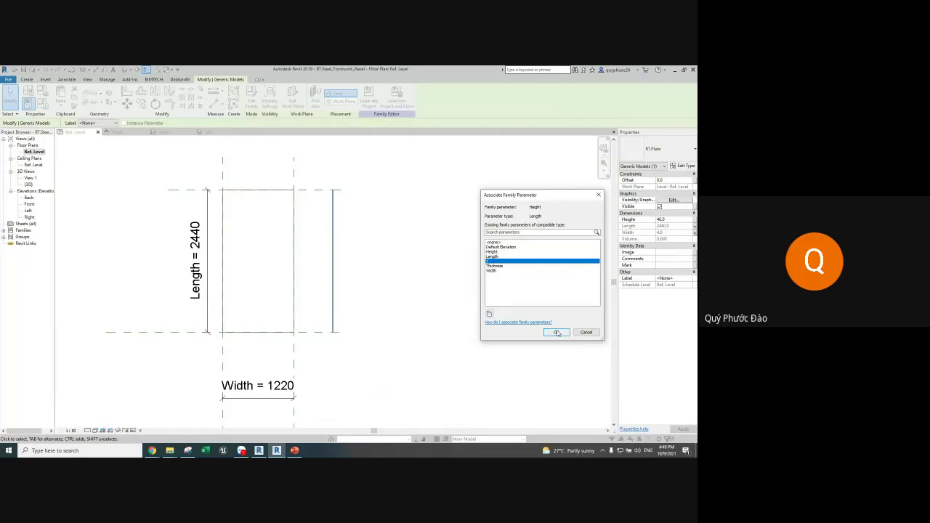
click(548, 331)
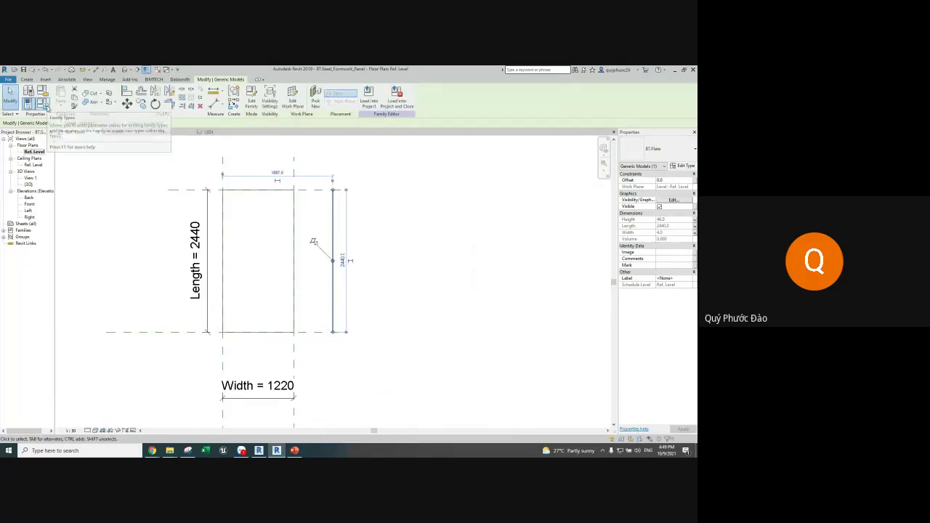
key(f)
key(t)
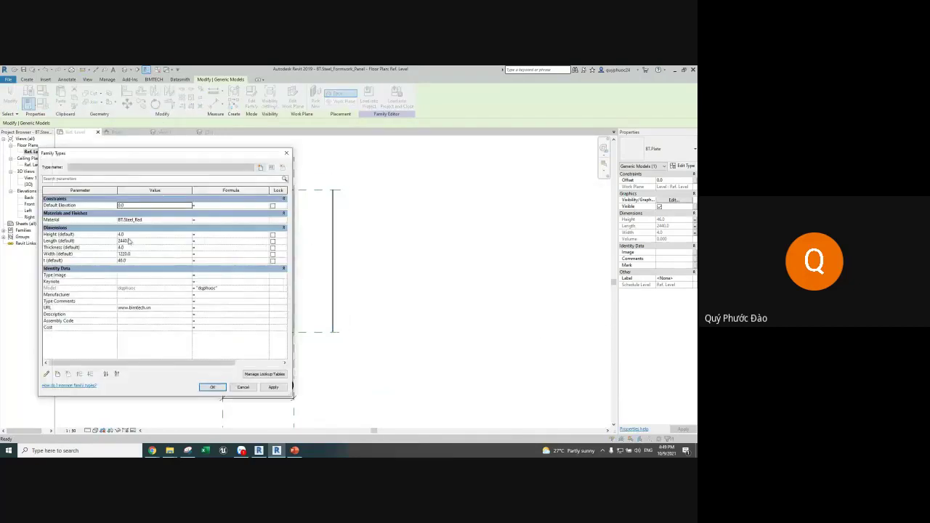
click(137, 237)
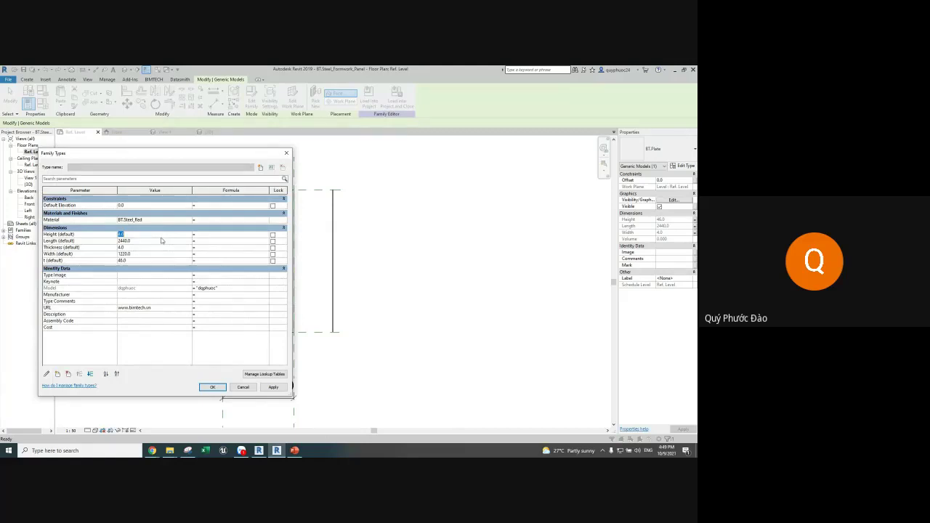
text(50)
click(212, 261)
text(Hei)
text(t)
text(kness)
click(212, 387)
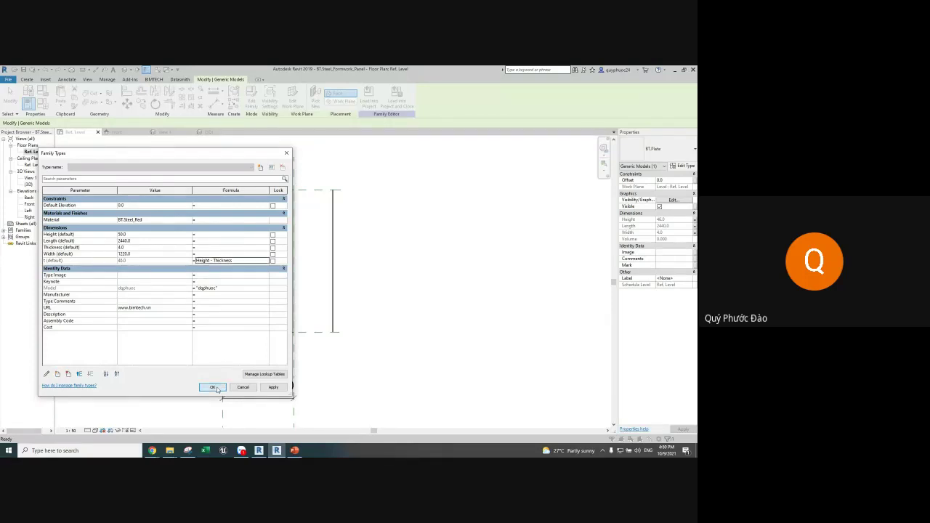
Orbit the 3D view and select the thin edge plate
click(137, 70)
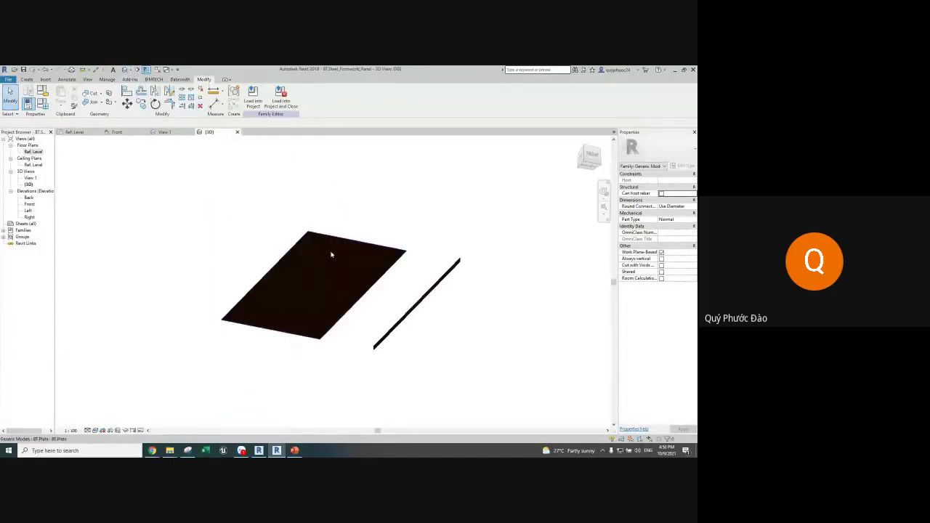
mouse_move(332, 253)
shift+middle_down()
mouse_move(450, 235)
mouse_move(289, 228)
mouse_move(411, 235)
mouse_move(434, 164)
mouse_move(444, 305)
mouse_move(462, 317)
mouse_move(452, 306)
shift+middle_up()
click(434, 249)
Align the edge plate onto the left reference plane in the Ref. Level plan
key(ctrl+Tab)
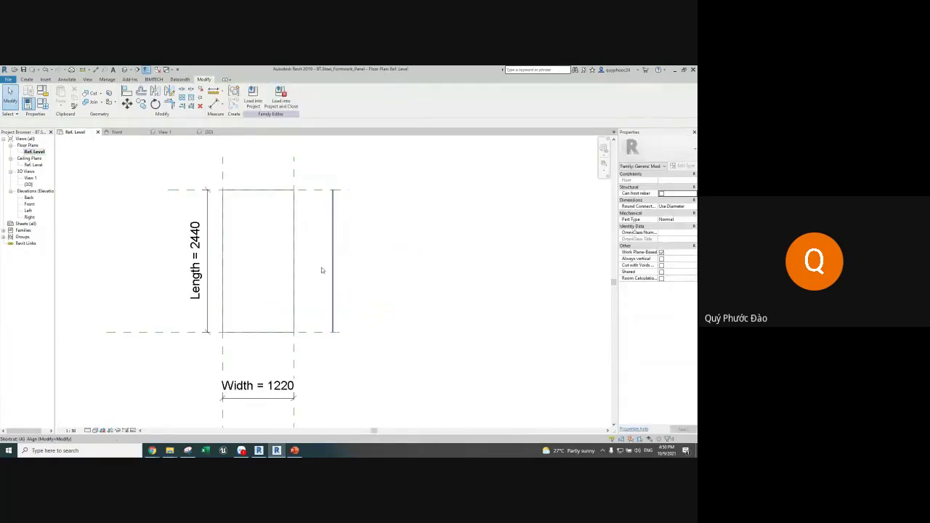
key(a)
key(l)
click(213, 334)
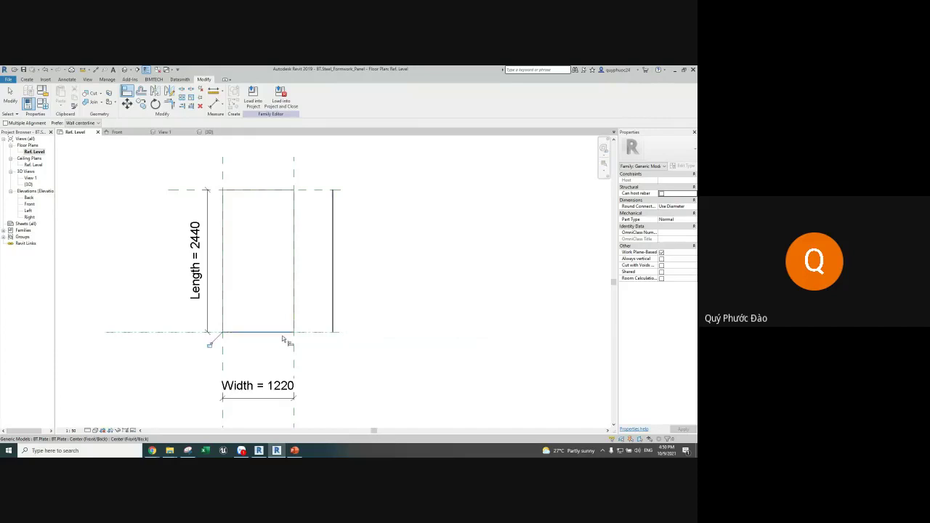
click(223, 353)
click(333, 318)
key(Escape)
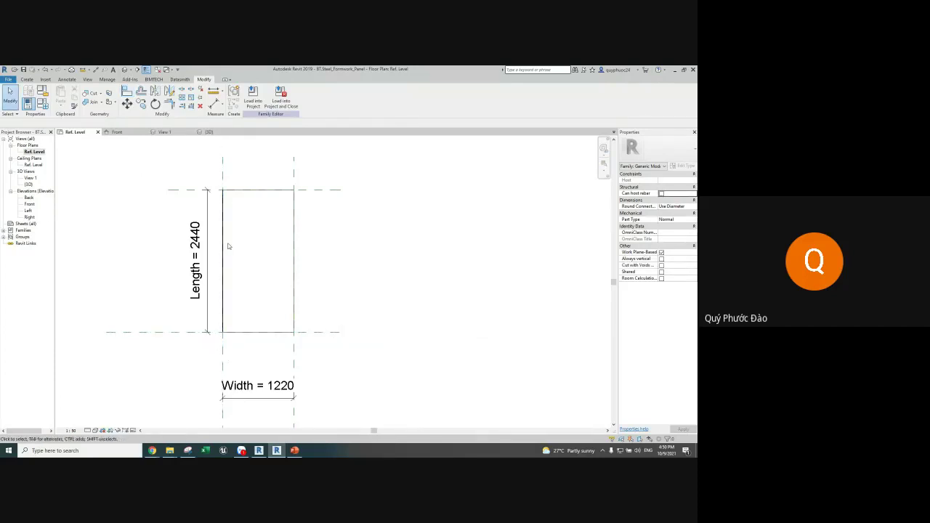
Check the aligned plates in 3D, then open the Front elevation
click(126, 69)
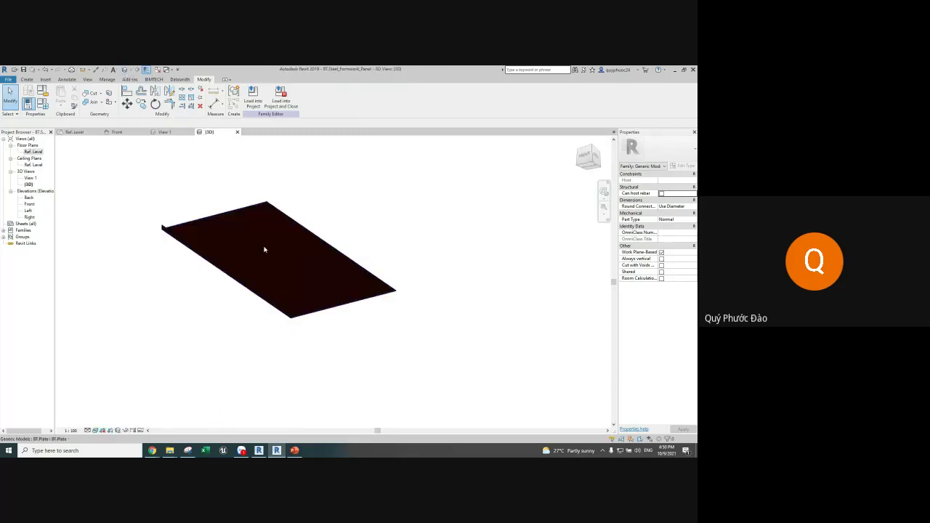
mouse_move(264, 247)
shift+middle_down()
mouse_move(214, 264)
mouse_move(337, 224)
mouse_move(396, 270)
mouse_move(254, 210)
shift+middle_up()
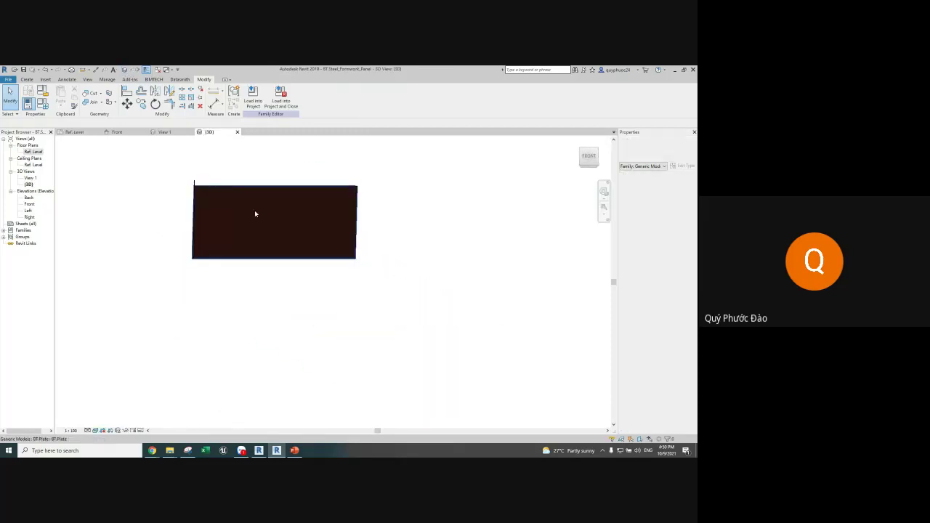
click(196, 200)
click(257, 259)
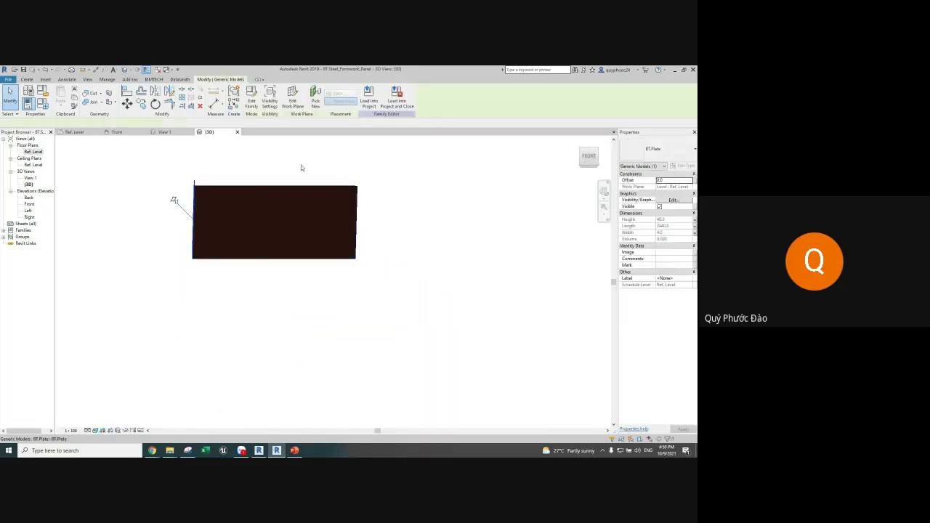
mouse_move(292, 172)
shift+middle_down()
mouse_move(292, 272)
mouse_move(281, 250)
mouse_move(335, 219)
mouse_move(225, 205)
shift+middle_up()
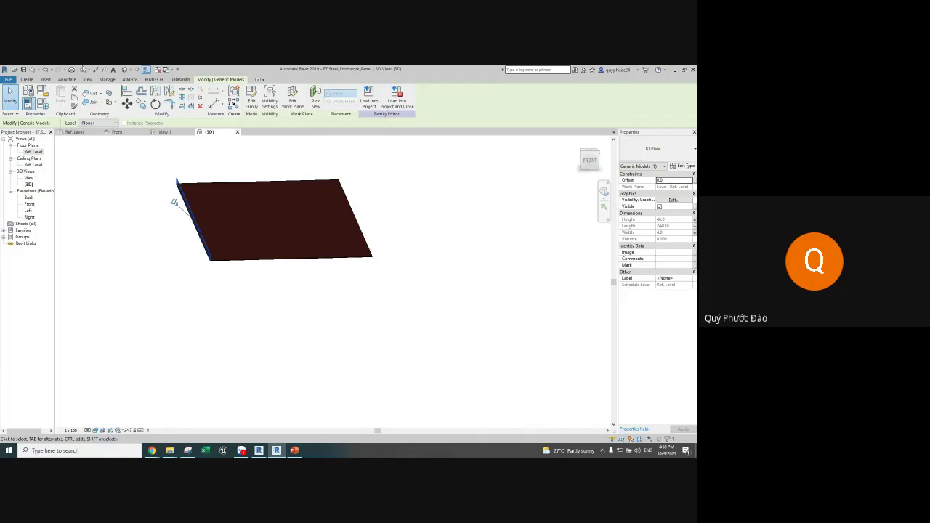
scroll(174, 201, up, 5)
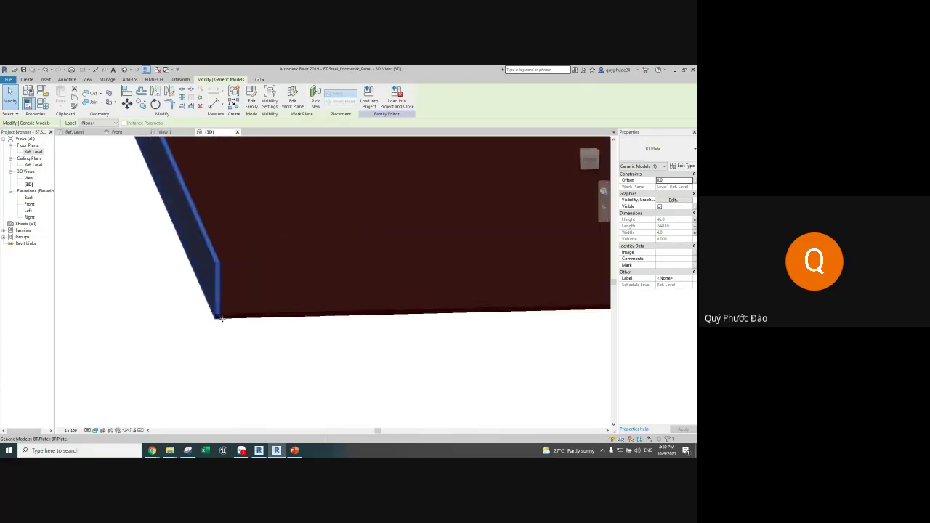
scroll(216, 313, up, 1)
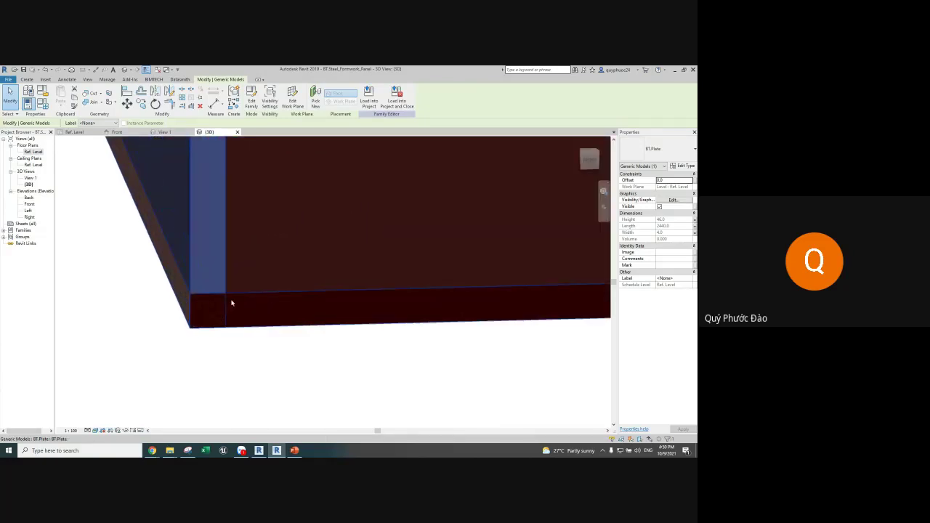
click(29, 204)
double_click(29, 204)
scroll(109, 239, up, 3)
Draw a horizontal reference plane (RP) along the top of the plate
scroll(121, 268, up, 2)
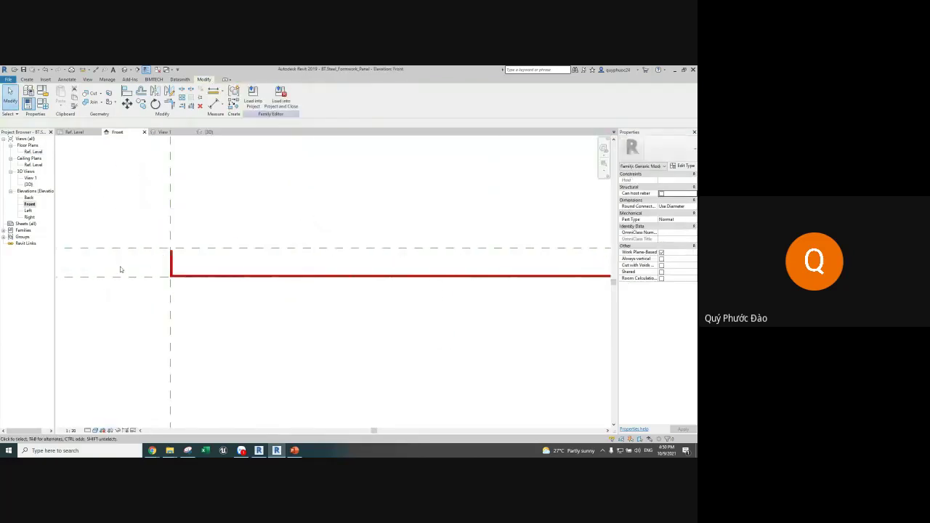
key(r)
key(p)
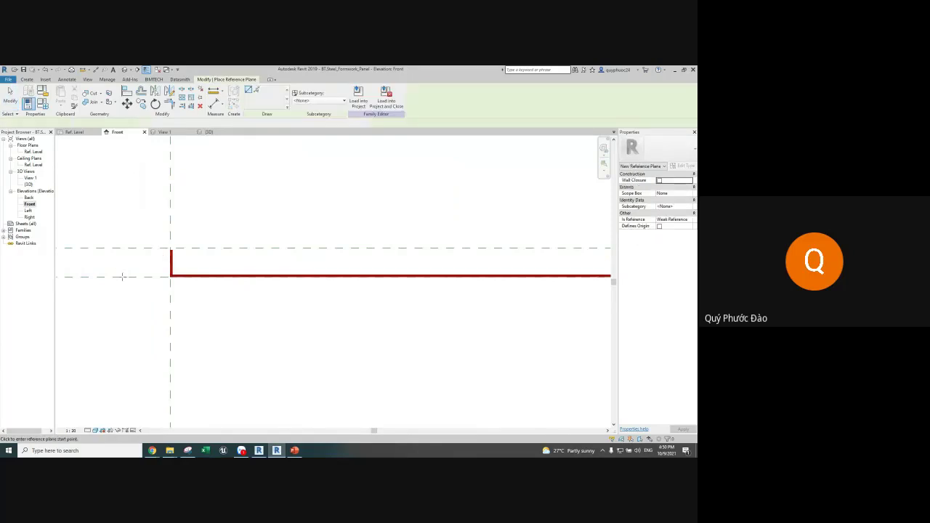
scroll(174, 268, up, 2)
click(178, 267)
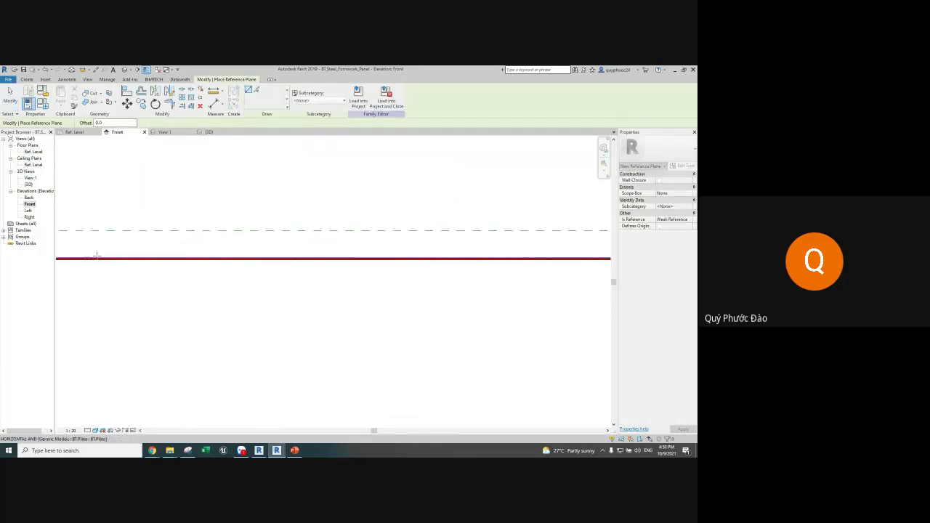
middle_drag(581, 269, 247, 255)
Dimension the 4 mm gap between the planes and label it Thickness
key(Escape)
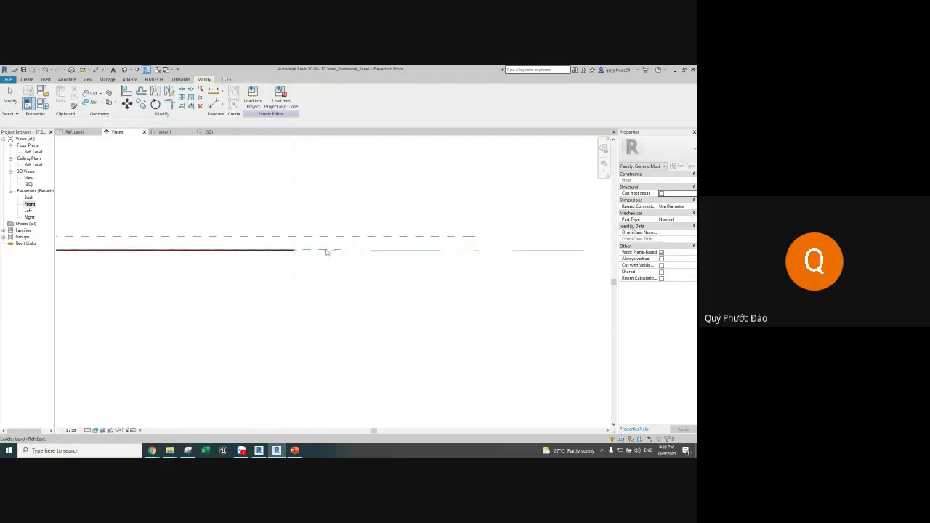
key(d)
key(i)
click(489, 289)
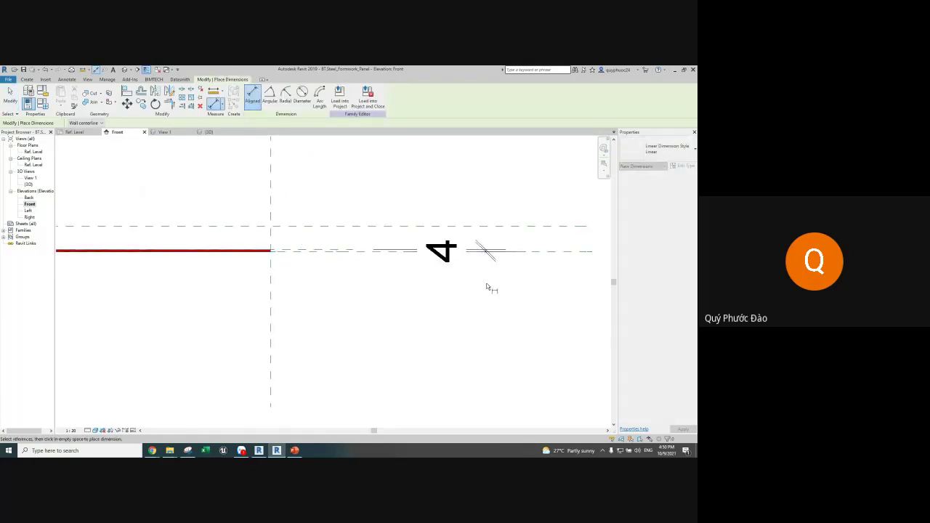
key(Escape)
click(314, 95)
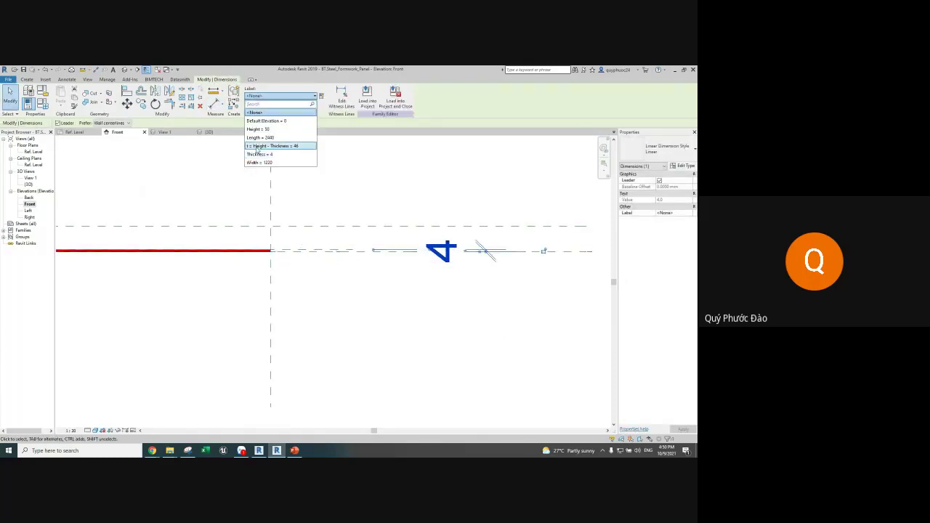
click(261, 153)
scroll(183, 214, down, 2)
Rehost the edge plate on the new reference plane using Pick a plane
middle_drag(183, 214, 490, 206)
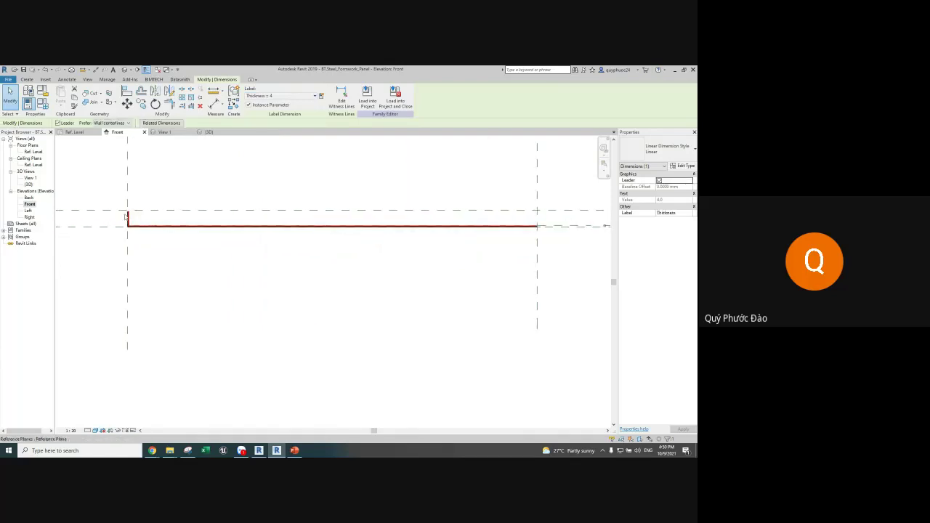
click(134, 226)
click(292, 97)
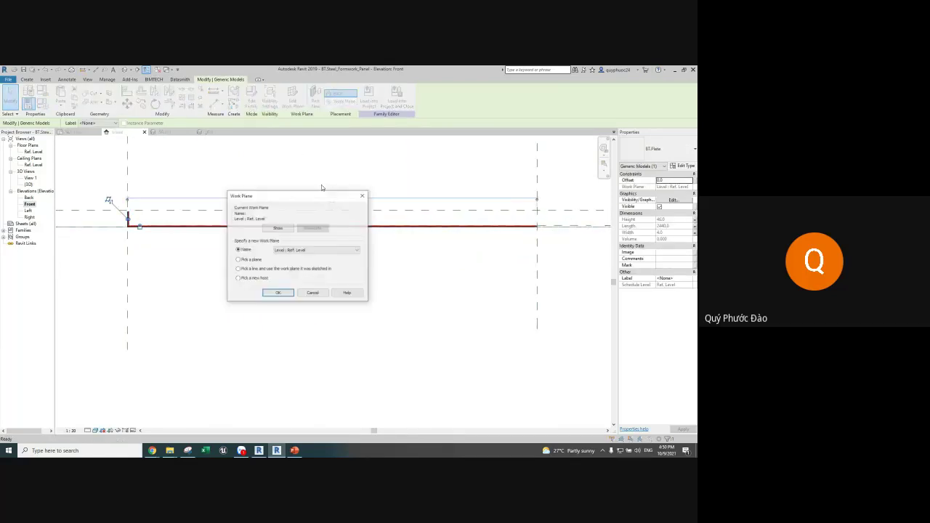
click(277, 293)
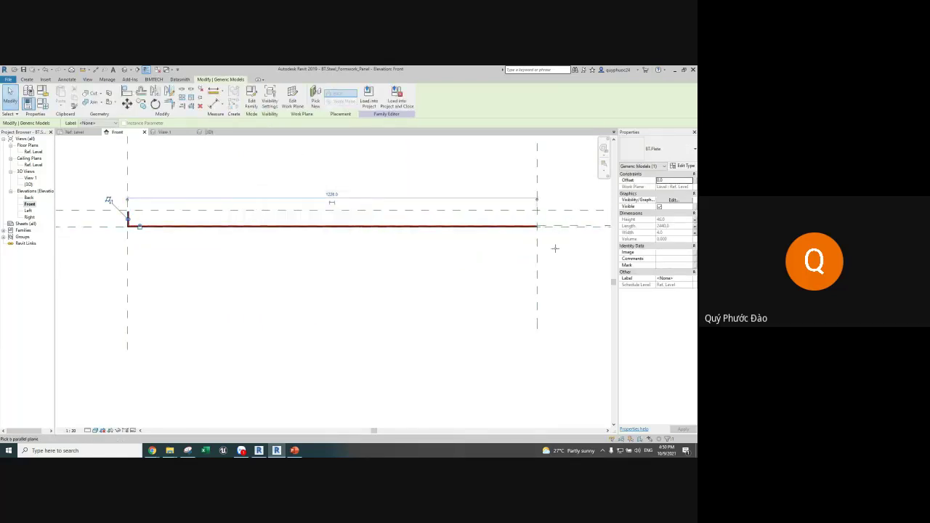
scroll(551, 226, up, 2)
click(551, 226)
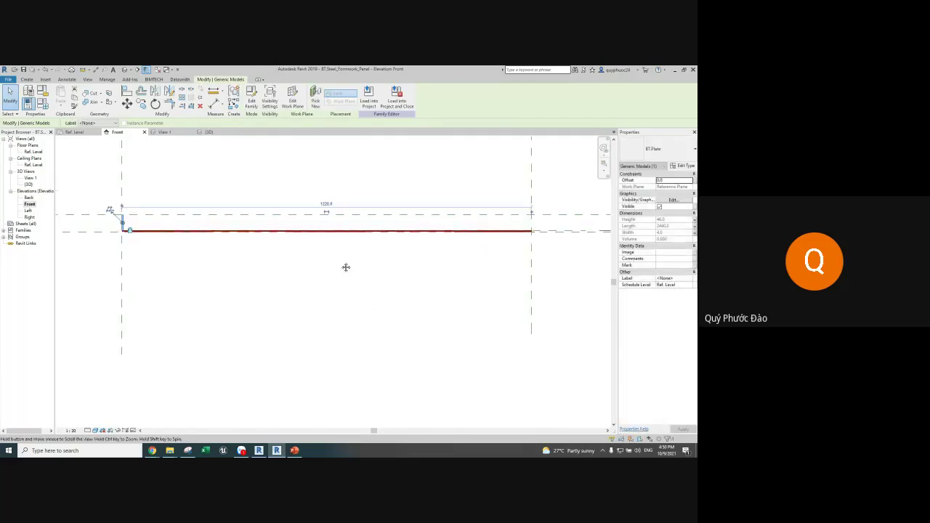
middle_drag(124, 211, 145, 231)
key(Escape)
click(47, 68)
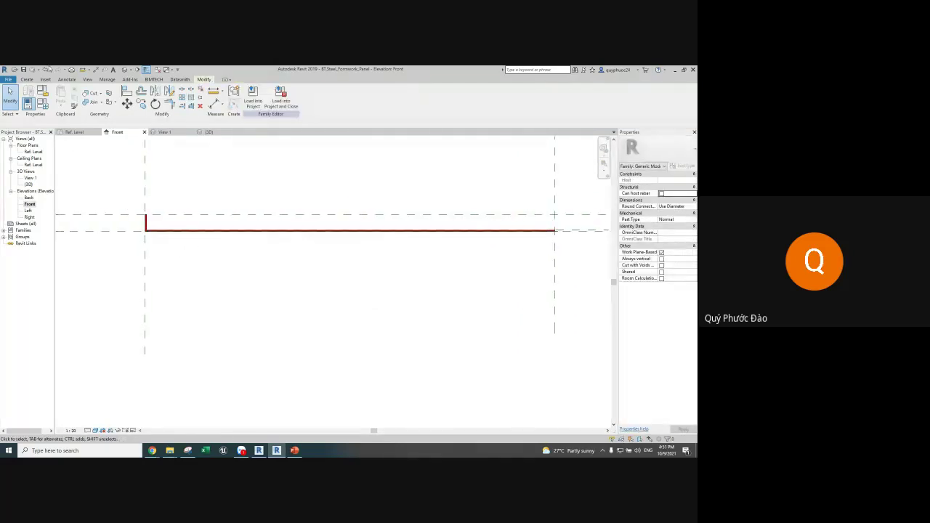
Show the Ref. Level plan in Shaded style and select the red plate to move it
double_click(33, 151)
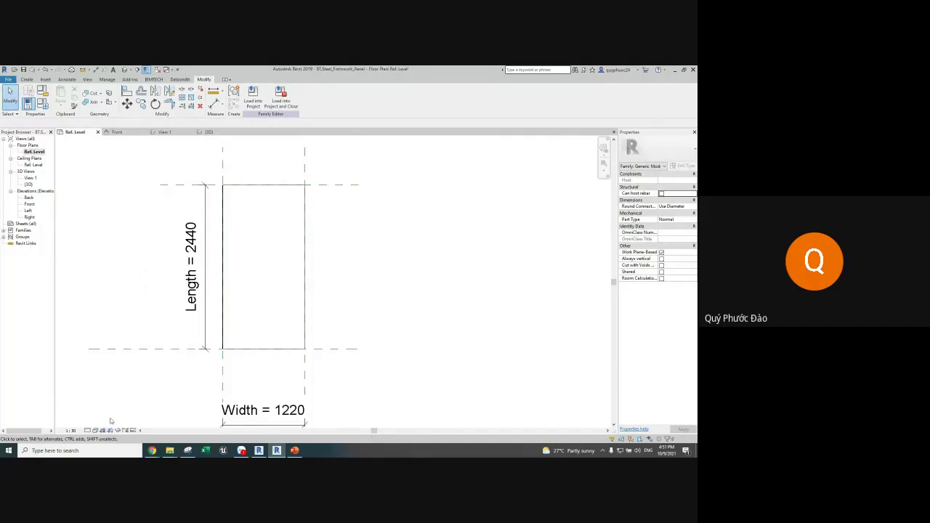
click(103, 430)
click(127, 402)
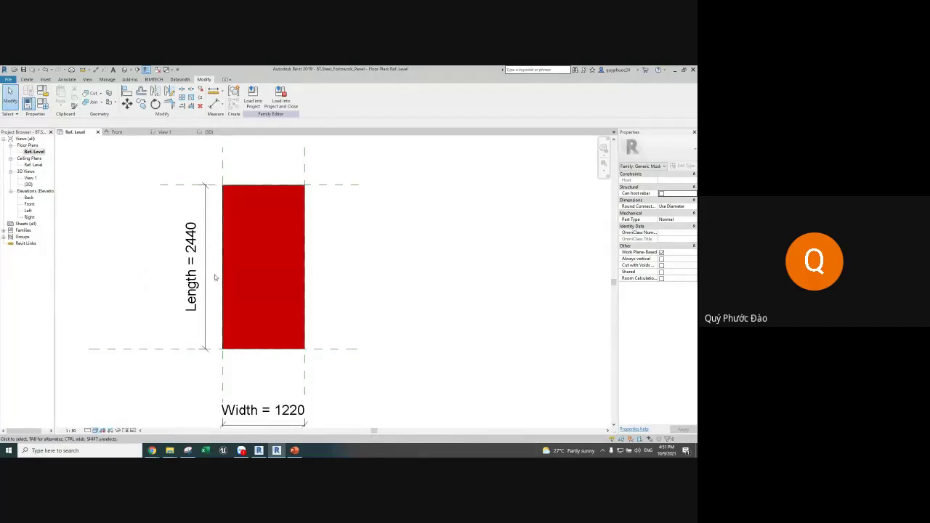
scroll(215, 276, up, 3)
scroll(226, 199, up, 3)
click(213, 179)
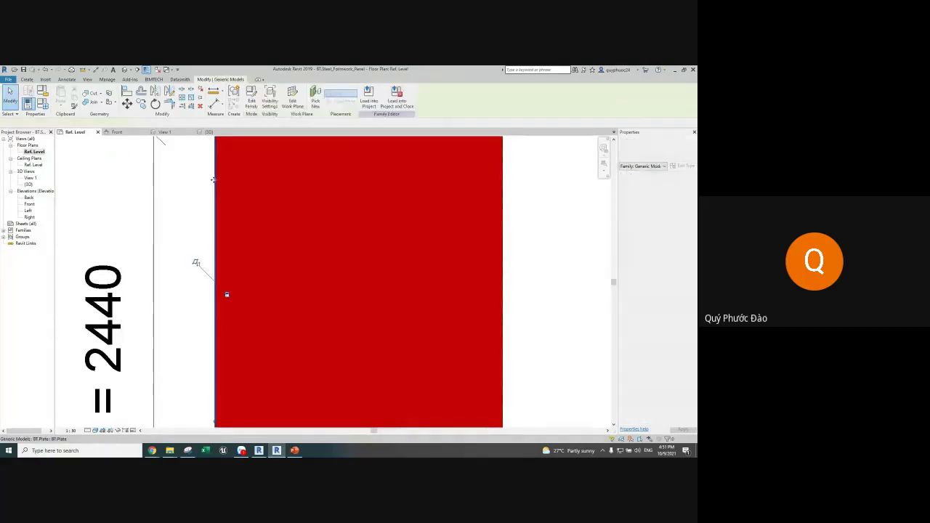
scroll(239, 220, down, 8)
scroll(280, 308, up, 1)
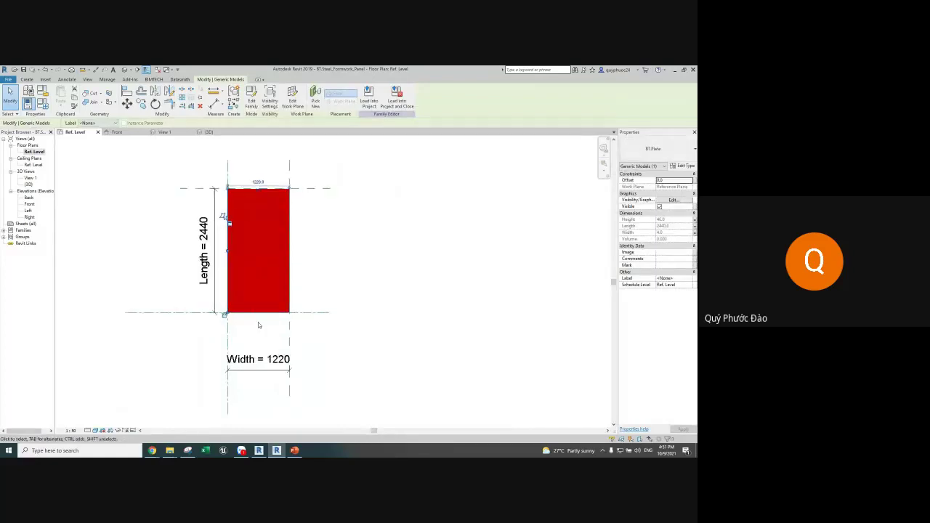
key(m)
key(v)
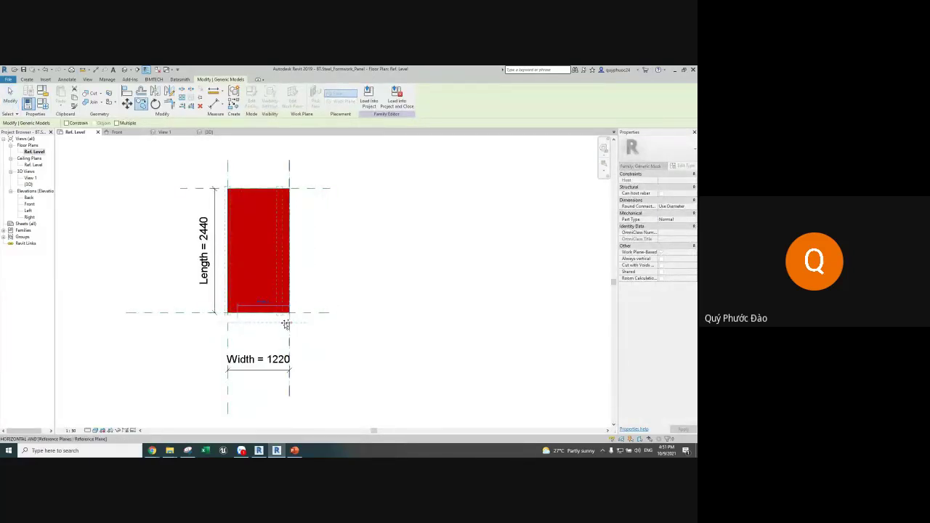
Place the moved plate and array it into 2 copies across the panel width
click(239, 301)
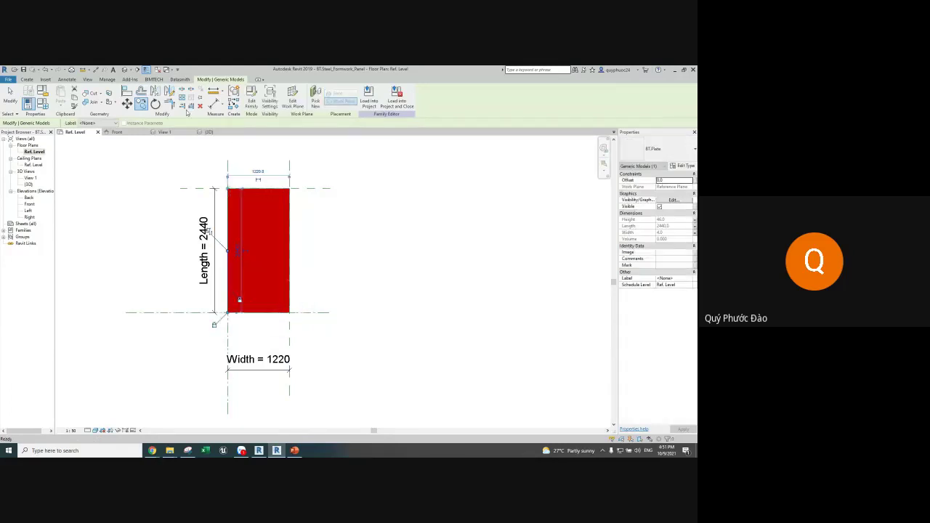
key(a)
key(r)
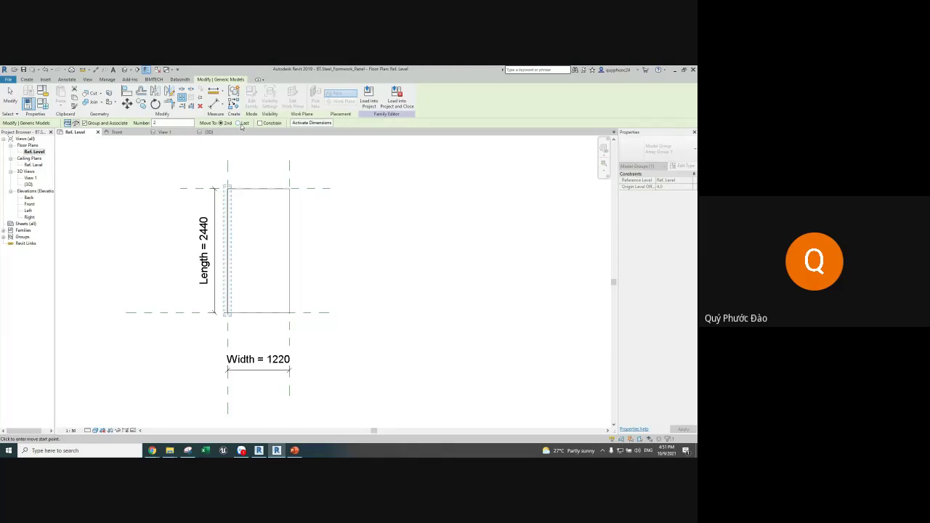
click(239, 123)
scroll(230, 318, up, 3)
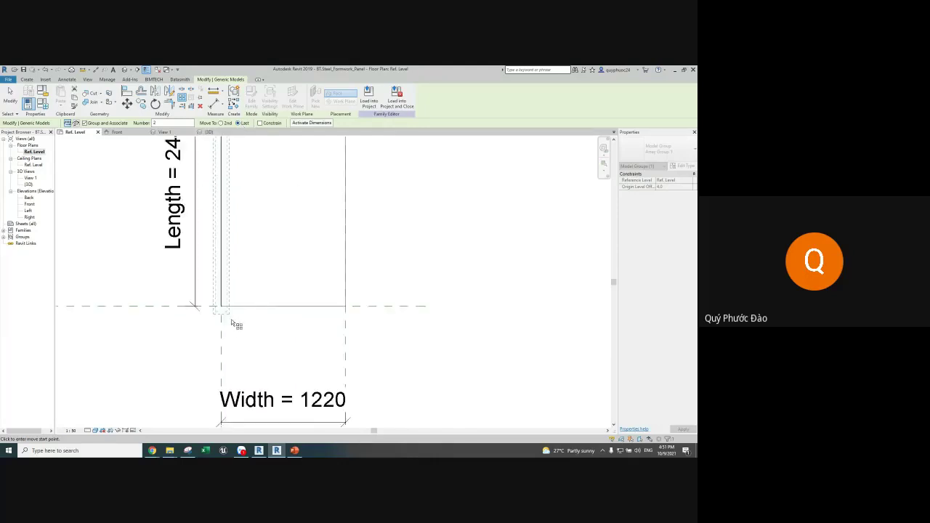
scroll(227, 312, up, 3)
scroll(217, 316, up, 3)
key(Escape)
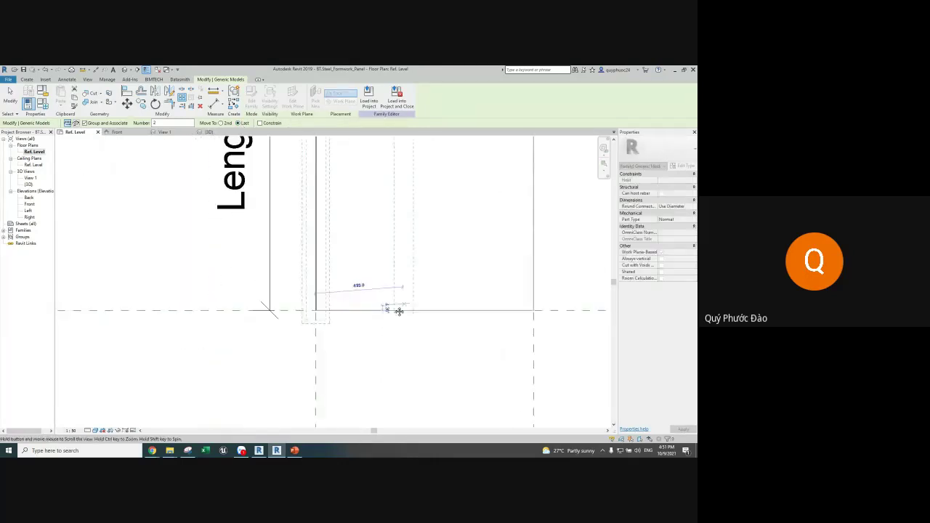
scroll(284, 302, up, 2)
click(283, 302)
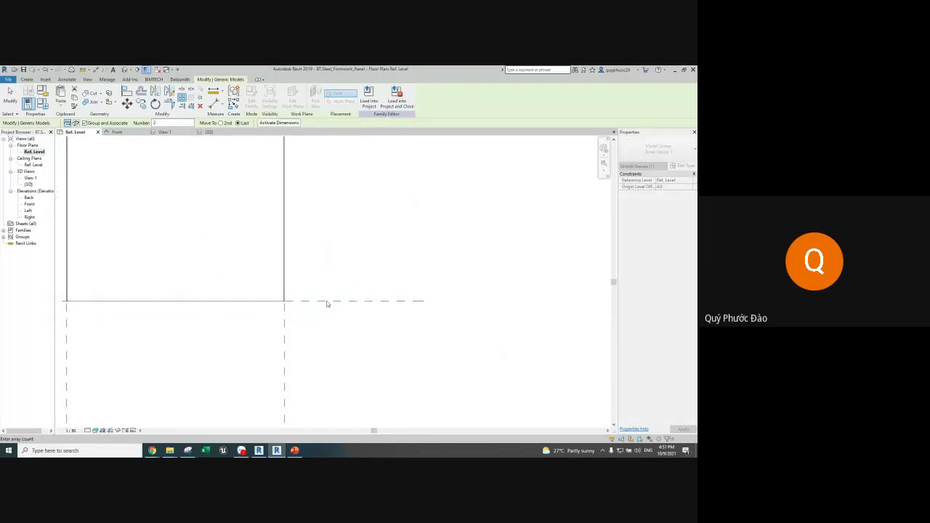
scroll(322, 282, down, 3)
scroll(322, 283, down, 3)
Align the last arrayed plate to the right reference plane
key(Escape)
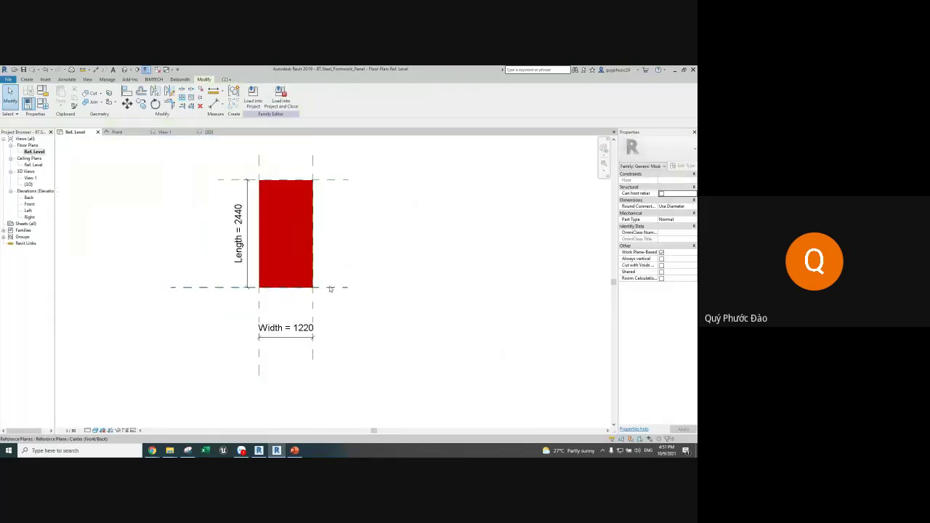
scroll(296, 290, up, 3)
key(a)
key(l)
scroll(297, 291, up, 3)
scroll(313, 295, up, 2)
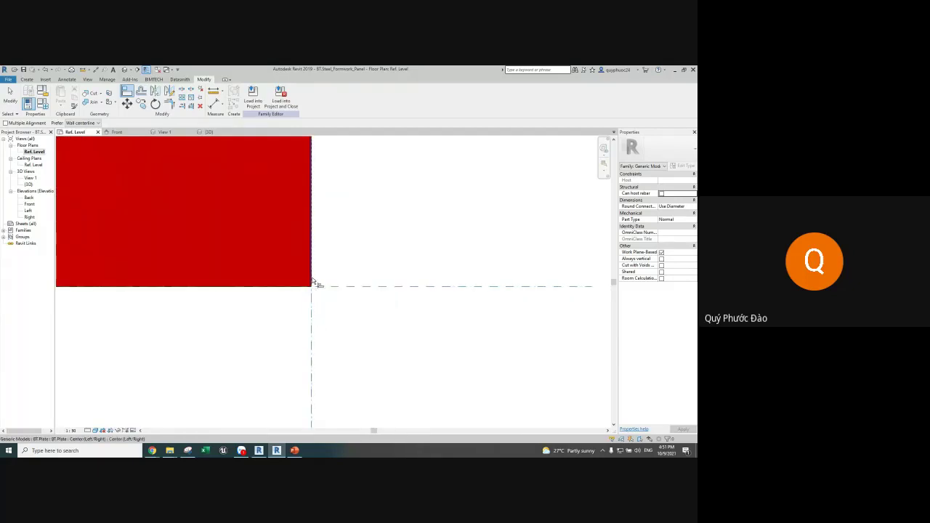
click(313, 282)
scroll(322, 294, down, 5)
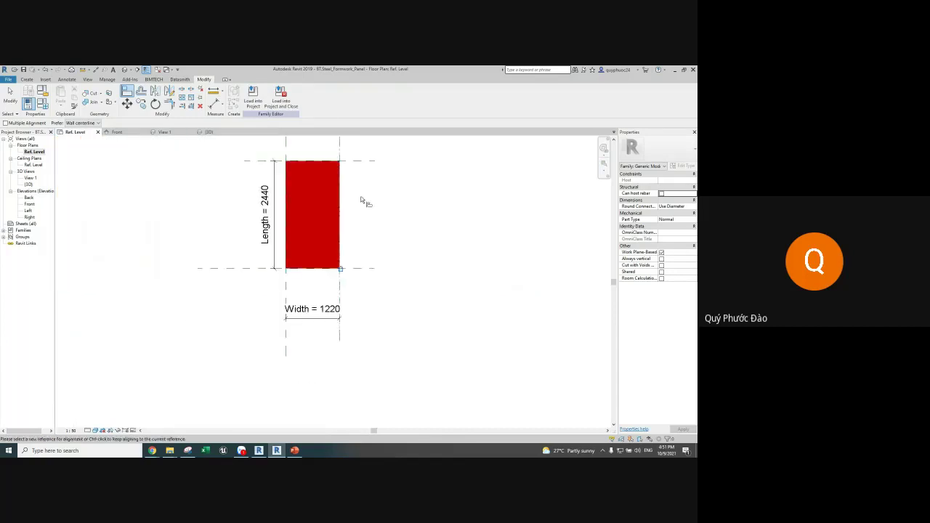
Label the array count with a new instance parameter nv grouped under Data
key(Escape)
key(Escape)
click(327, 231)
key(a)
key(r)
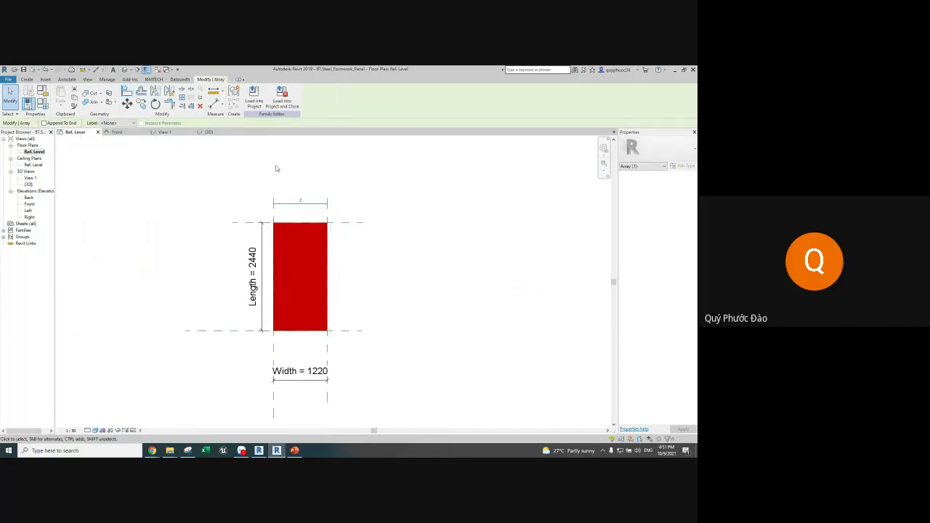
click(113, 129)
click(120, 137)
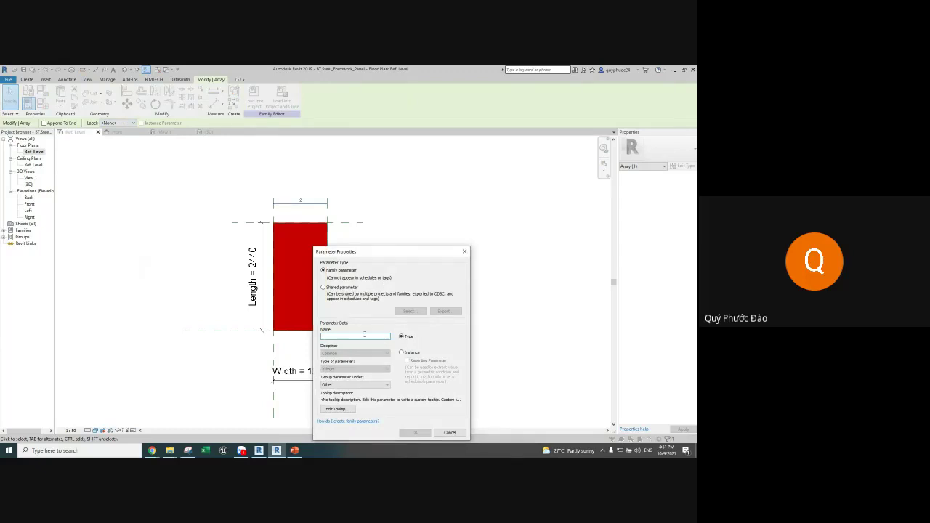
text(m)
click(401, 353)
click(354, 384)
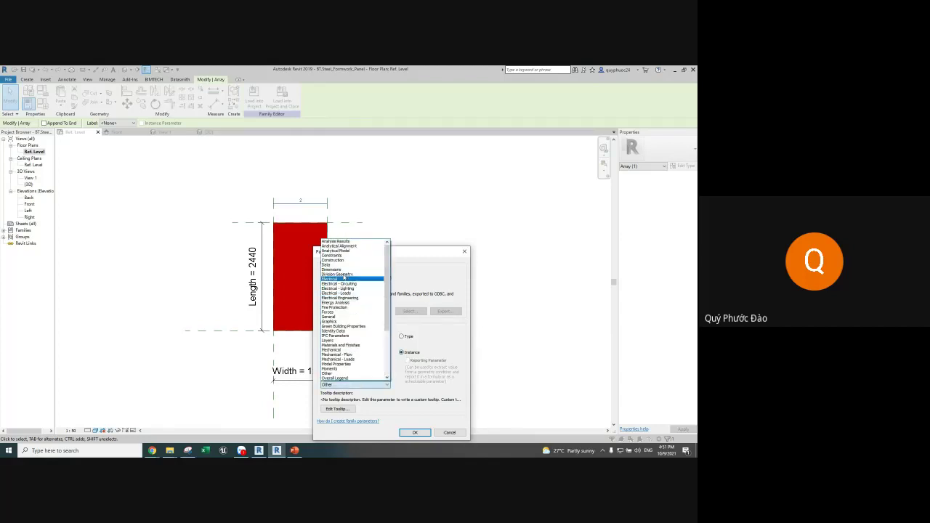
click(341, 269)
click(414, 432)
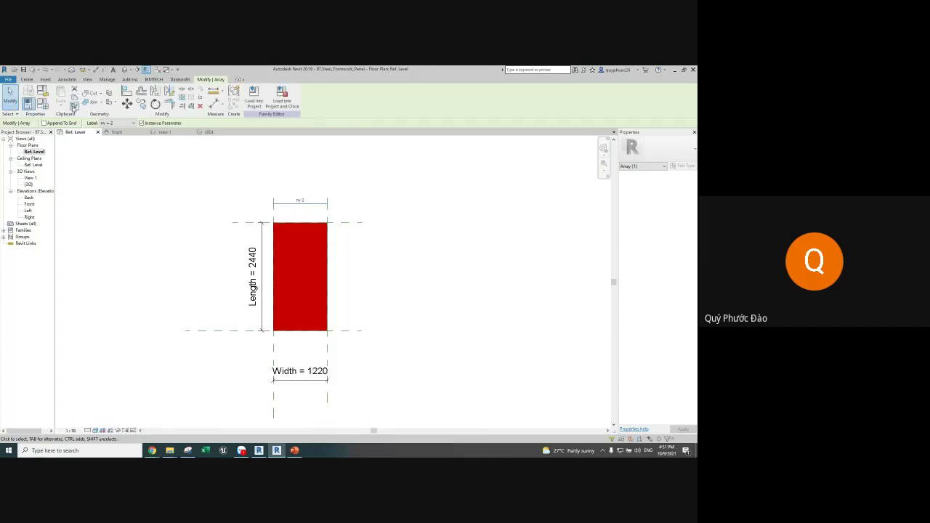
click(73, 107)
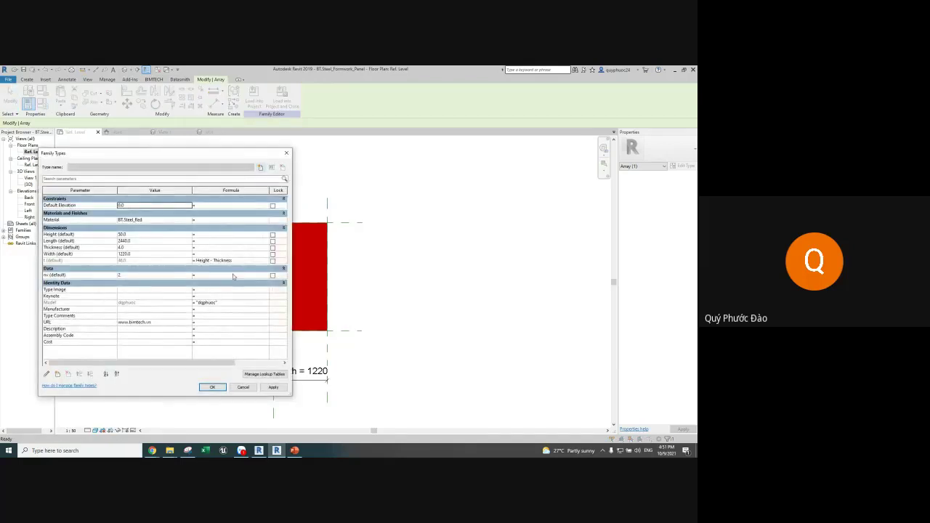
Add a Space parameter of 200 and set nv's formula to rounddown(Width/Space)+1
click(225, 275)
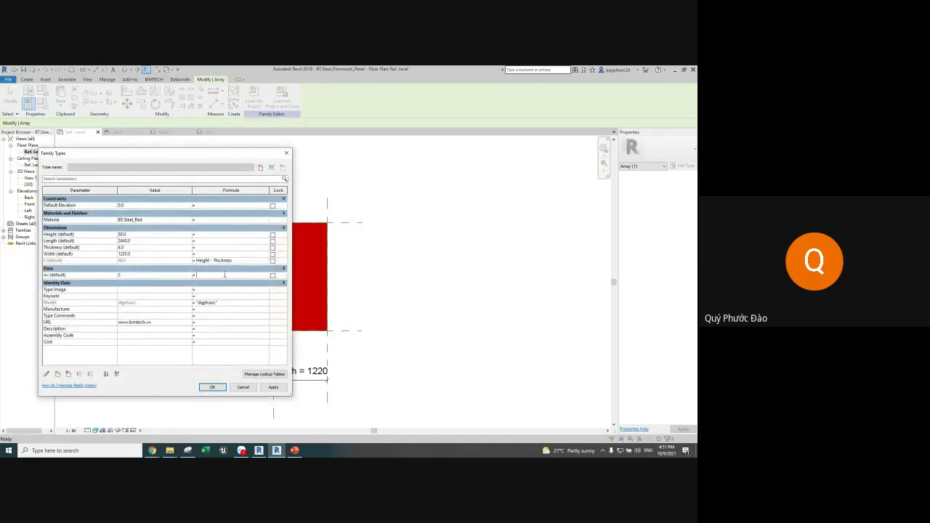
click(57, 374)
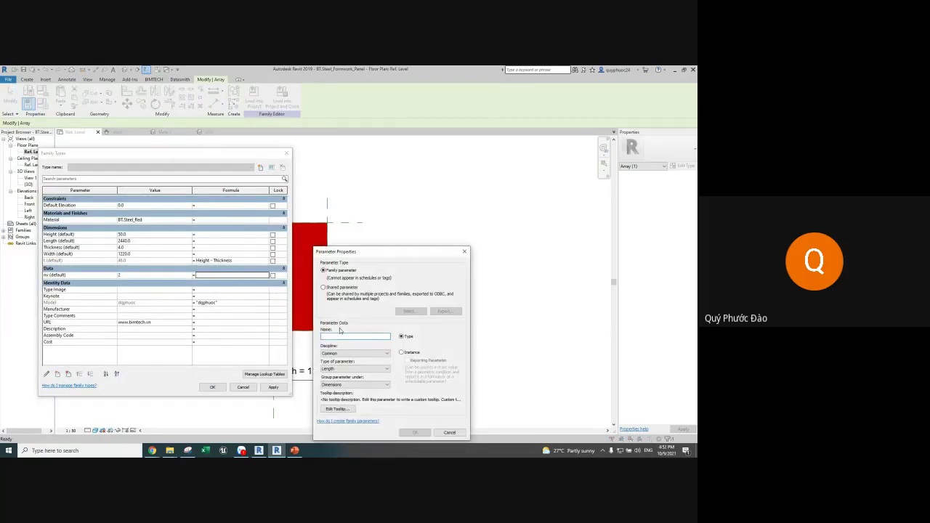
text(space)
click(420, 432)
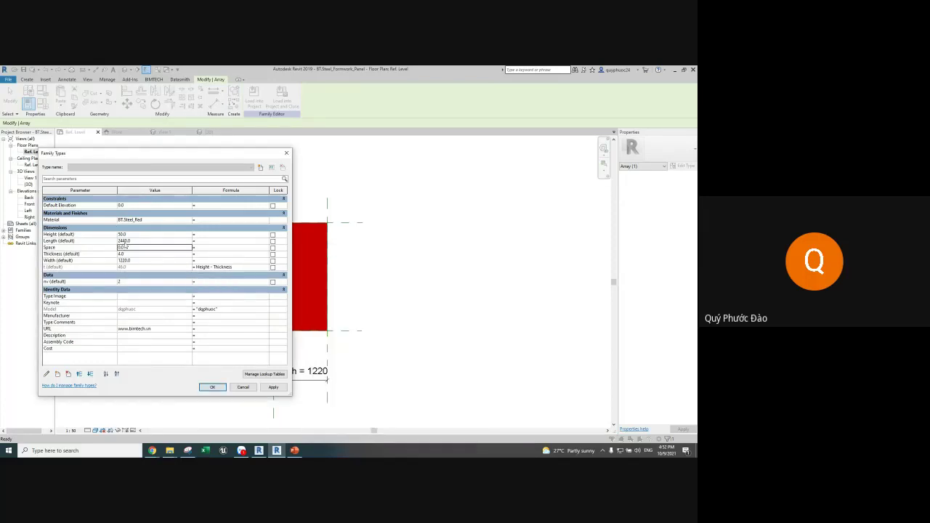
double_click(135, 248)
click(209, 282)
text(rounddown(Width/Space)+1)
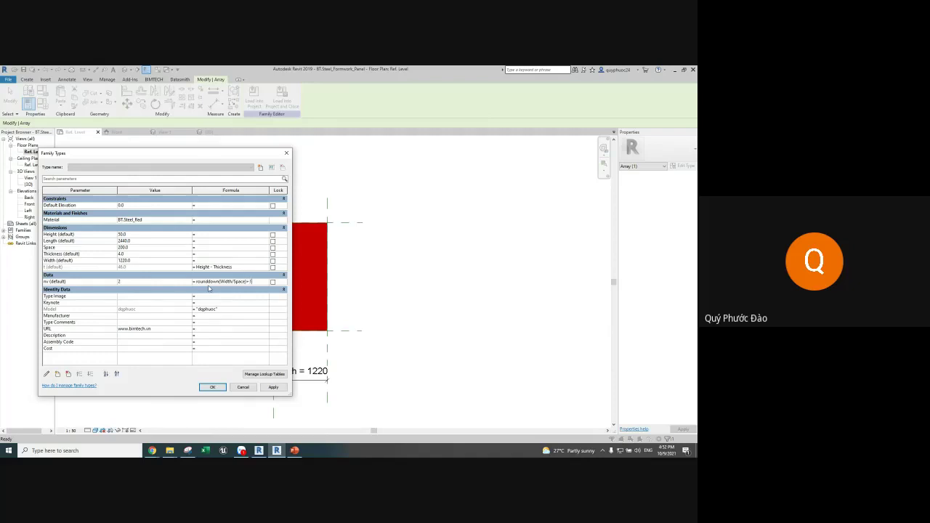
key(Tab)
Apply the family type changes and close the Family Types dialog
click(212, 388)
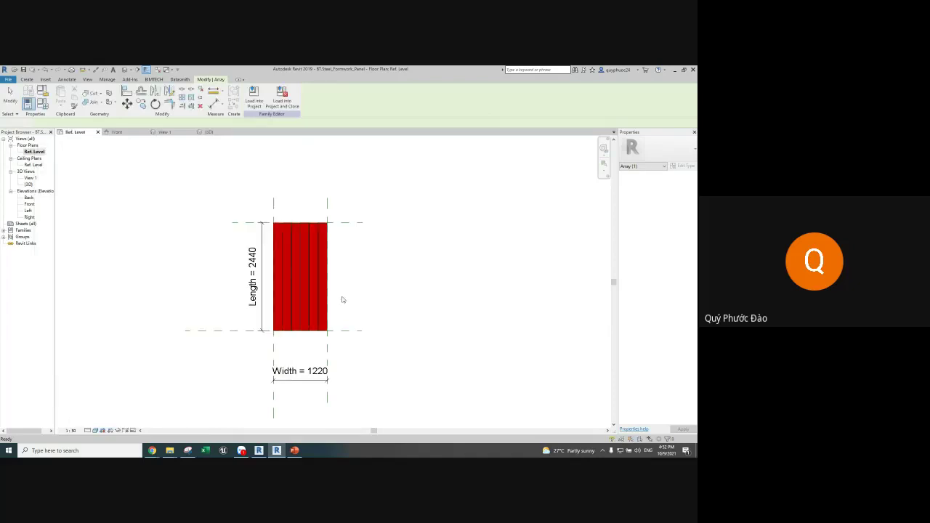
scroll(276, 344, up, 2)
scroll(271, 346, up, 1)
scroll(270, 347, up, 1)
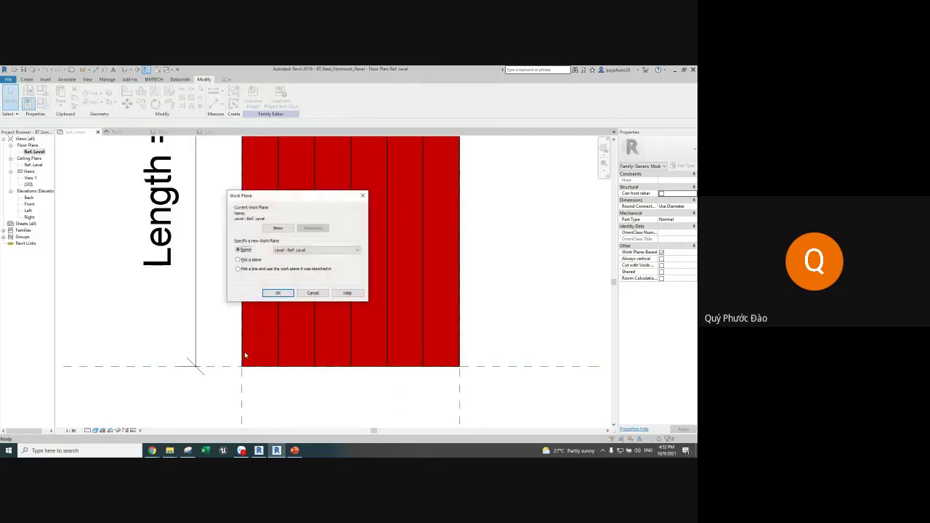
Dismiss the work plane prompt, start an aligned dimension, and switch to the {3D} view
key(Escape)
key(i)
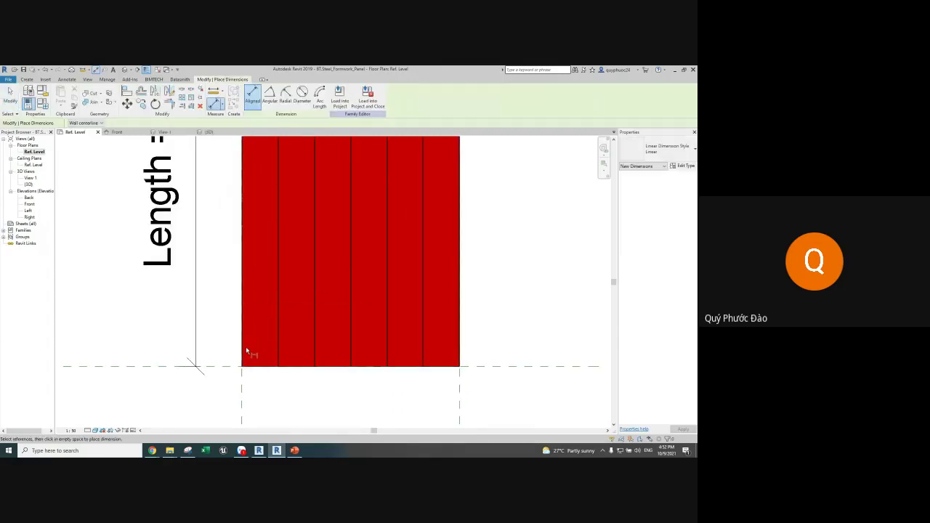
scroll(247, 351, up, 2)
scroll(246, 356, up, 2)
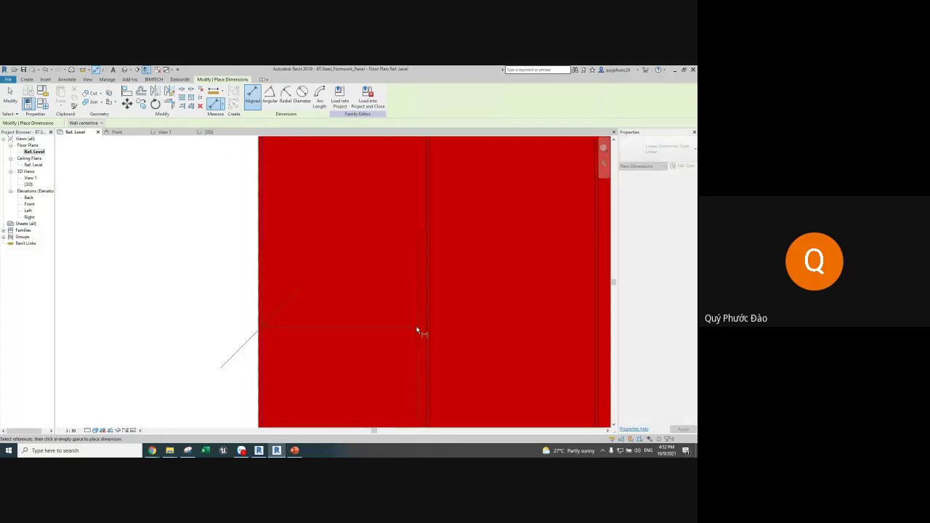
scroll(424, 326, down, 1)
scroll(424, 326, down, 2)
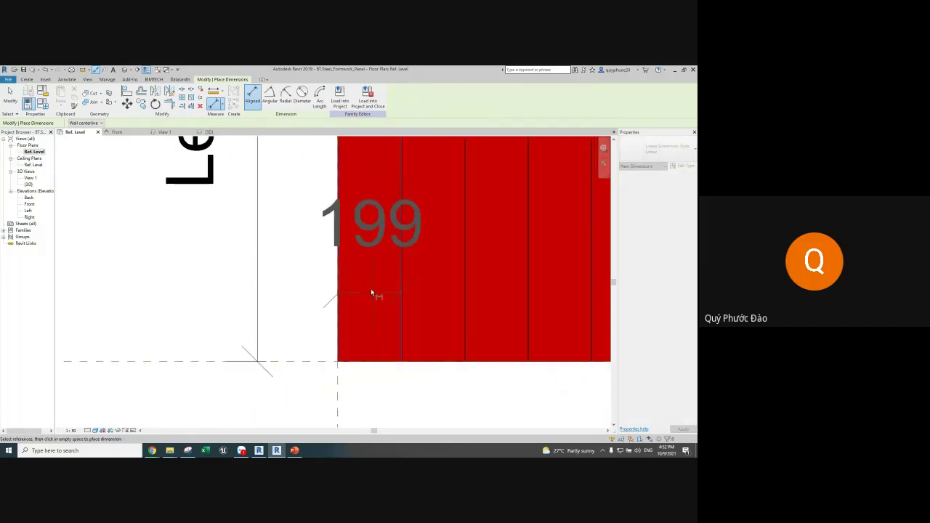
click(209, 131)
scroll(320, 224, down, 1)
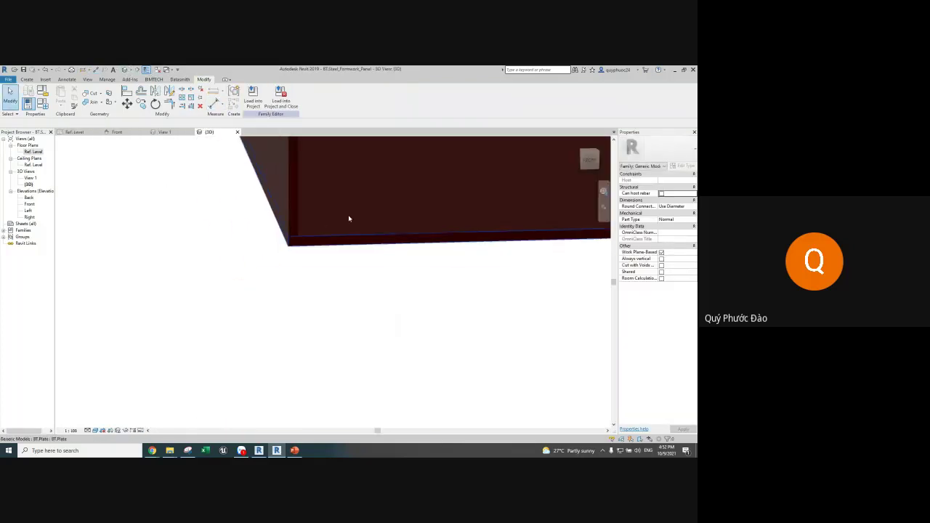
scroll(348, 215, down, 2)
scroll(313, 242, down, 2)
mouse_move(384, 230)
middle_down()
mouse_move(342, 380)
mouse_move(305, 355)
mouse_move(215, 350)
middle_up()
scroll(215, 350, up, 2)
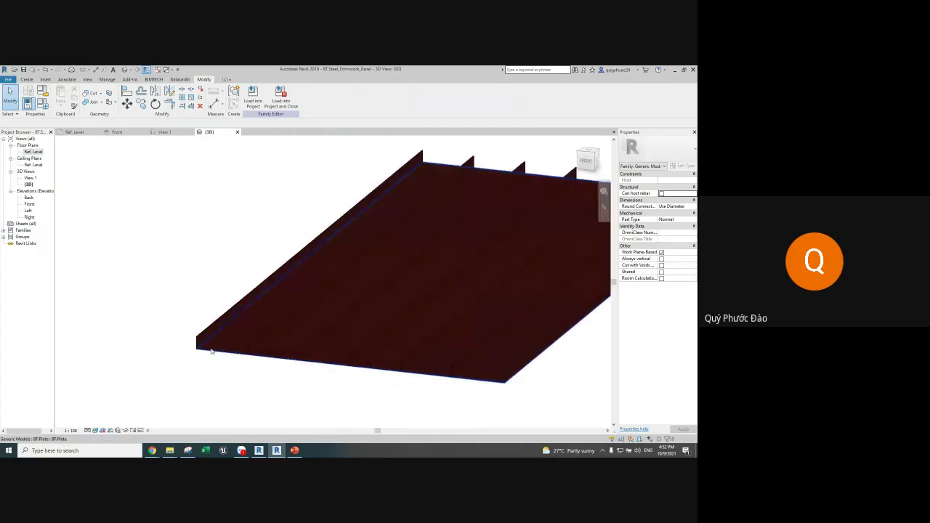
mouse_move(365, 353)
shift+middle_down()
mouse_move(480, 361)
mouse_move(382, 365)
shift+middle_up()
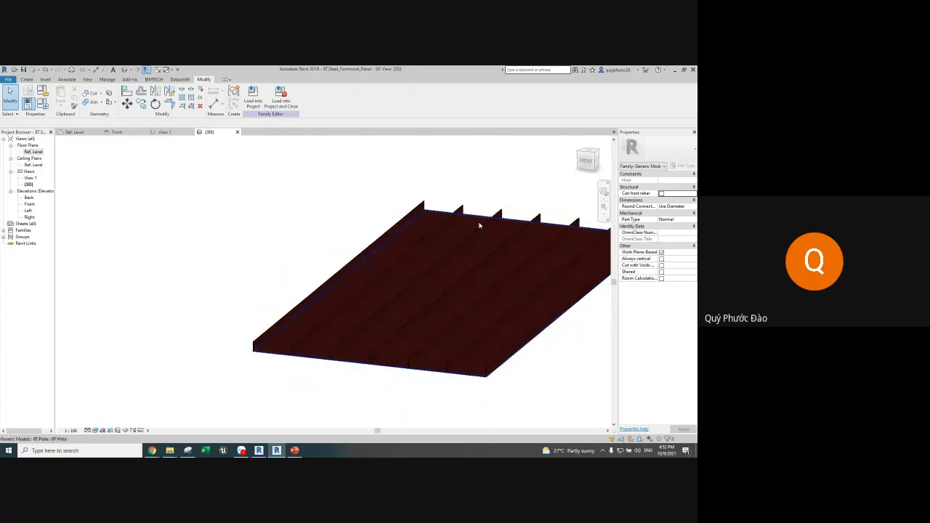
mouse_move(479, 226)
shift+middle_down()
mouse_move(424, 303)
mouse_move(384, 266)
mouse_move(292, 336)
mouse_move(467, 318)
mouse_move(494, 327)
shift+middle_up()
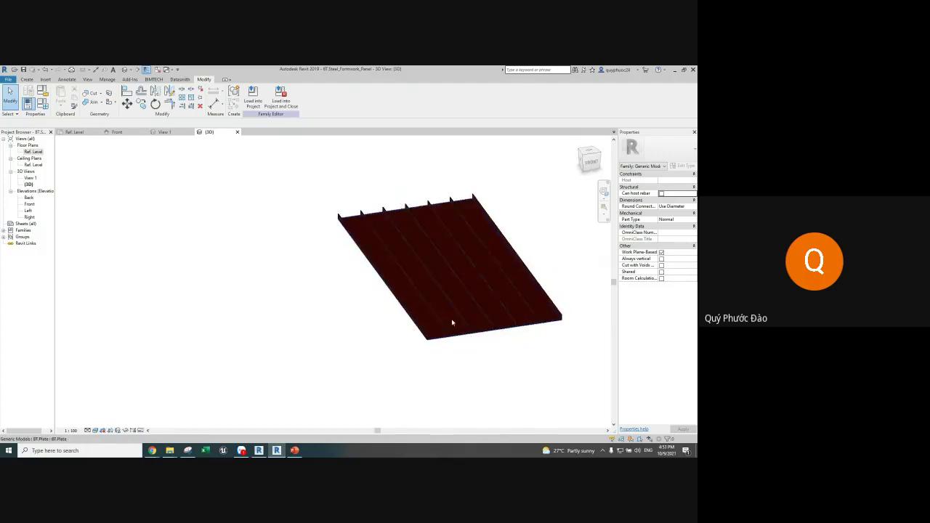
scroll(451, 322, up, 3)
scroll(458, 334, down, 3)
middle_drag(424, 347, 264, 340)
scroll(268, 348, up, 2)
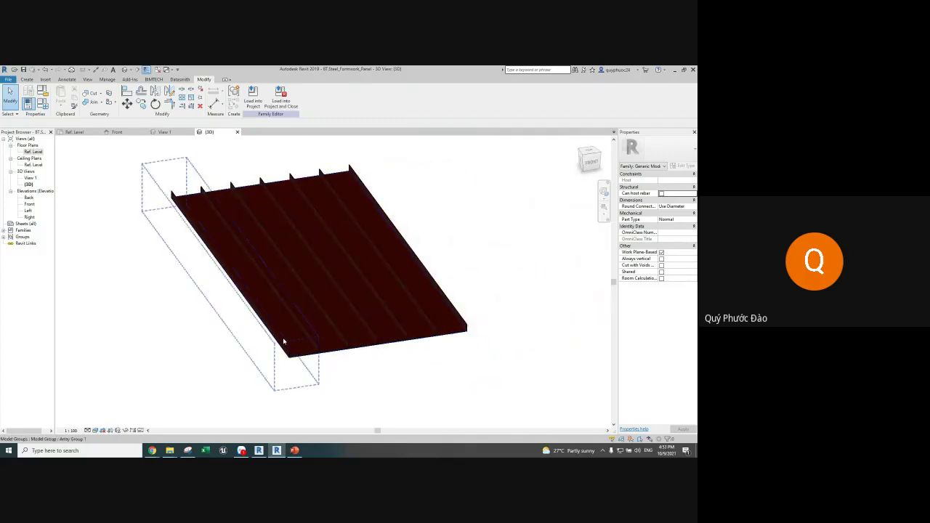
scroll(282, 338, up, 4)
scroll(302, 369, down, 2)
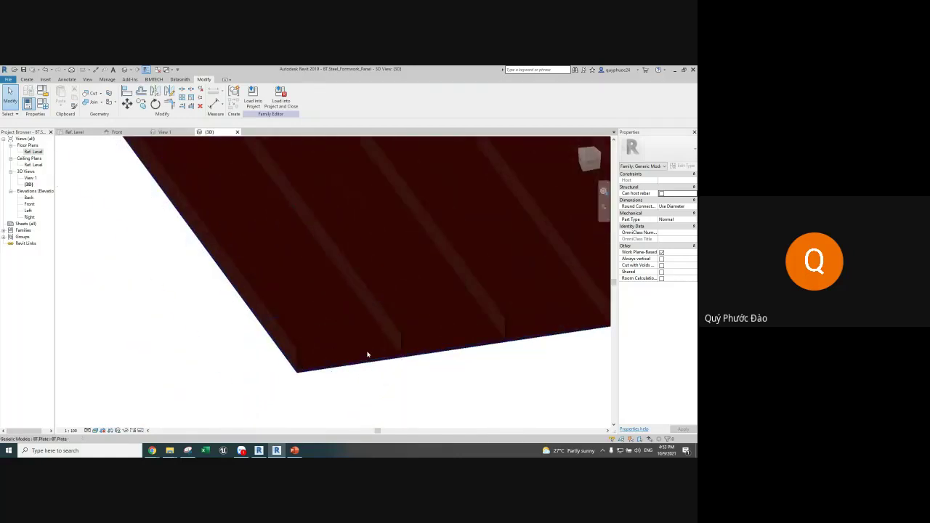
mouse_move(367, 355)
shift+middle_down()
mouse_move(479, 317)
mouse_move(392, 310)
mouse_move(409, 315)
shift+middle_up()
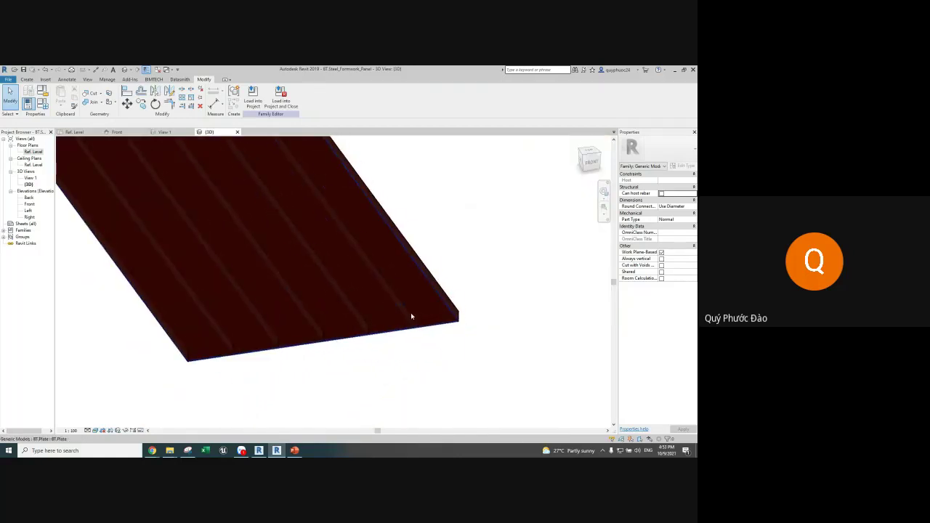
scroll(417, 321, down, 3)
scroll(442, 319, down, 1)
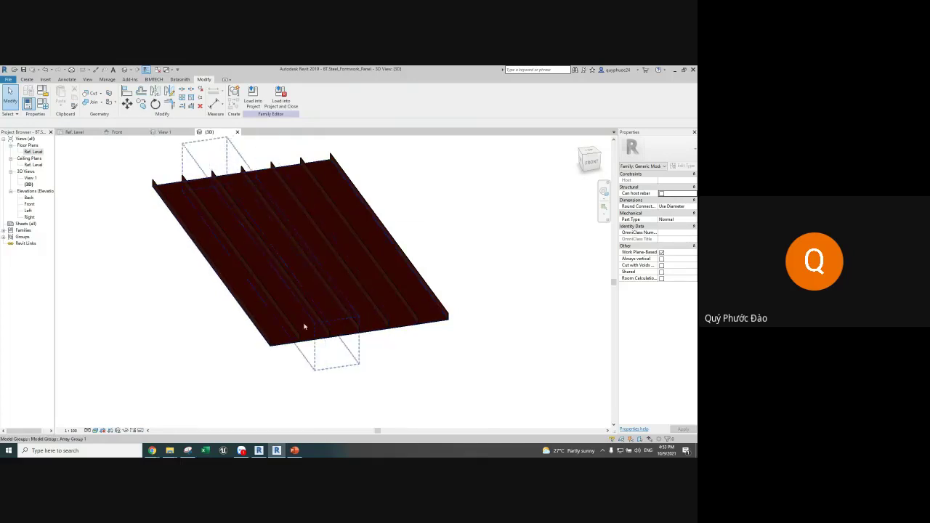
scroll(313, 324, up, 1)
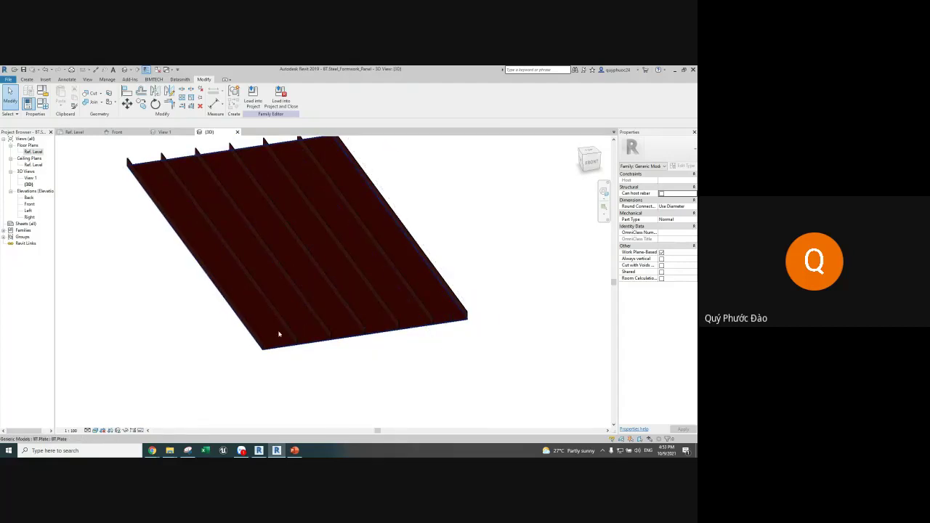
key(z)
key(f)
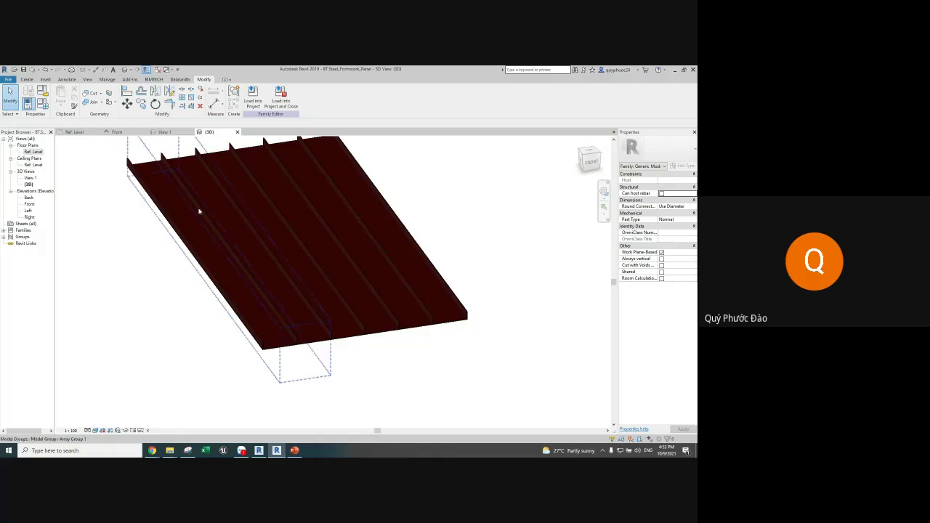
Open the View 1 3D view from the Project Browser
double_click(33, 179)
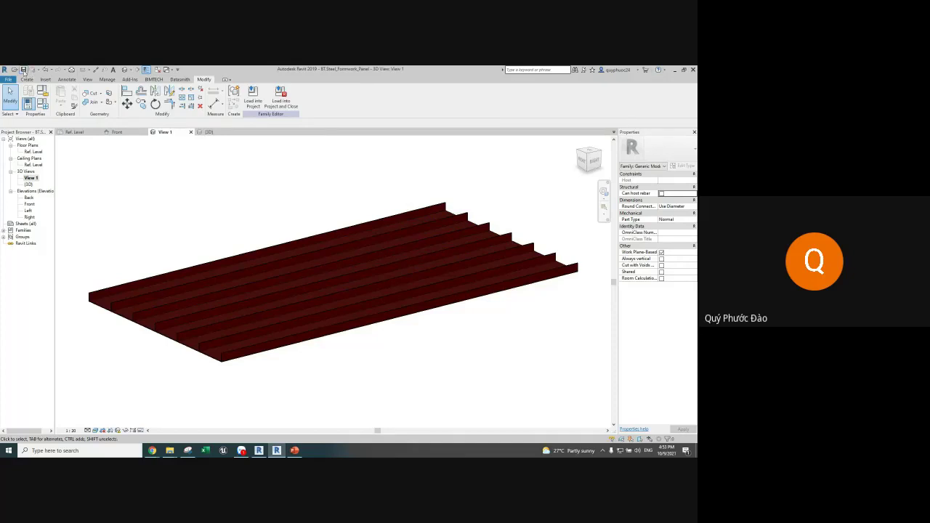
scroll(223, 359, up, 2)
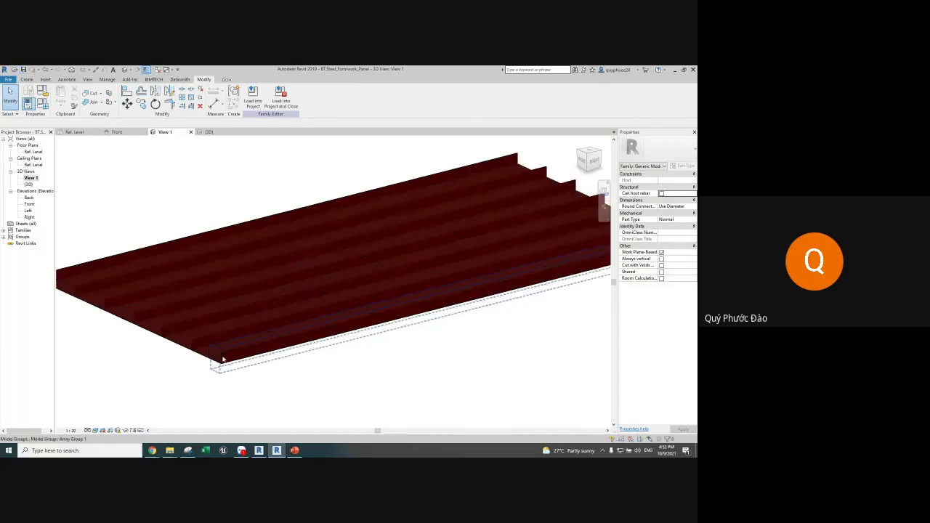
scroll(232, 357, down, 2)
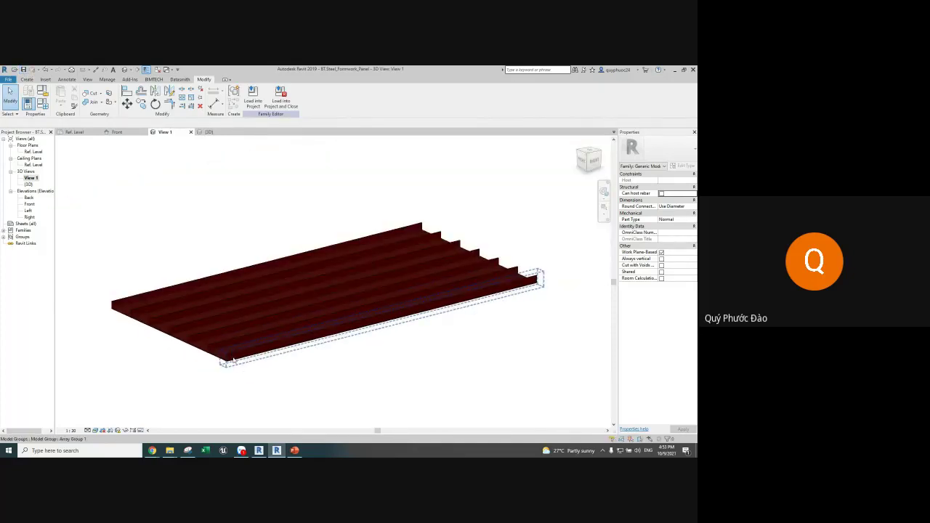
Select the edge, middle and front ribs to inspect the array, then switch to Chrome
click(227, 357)
click(155, 294)
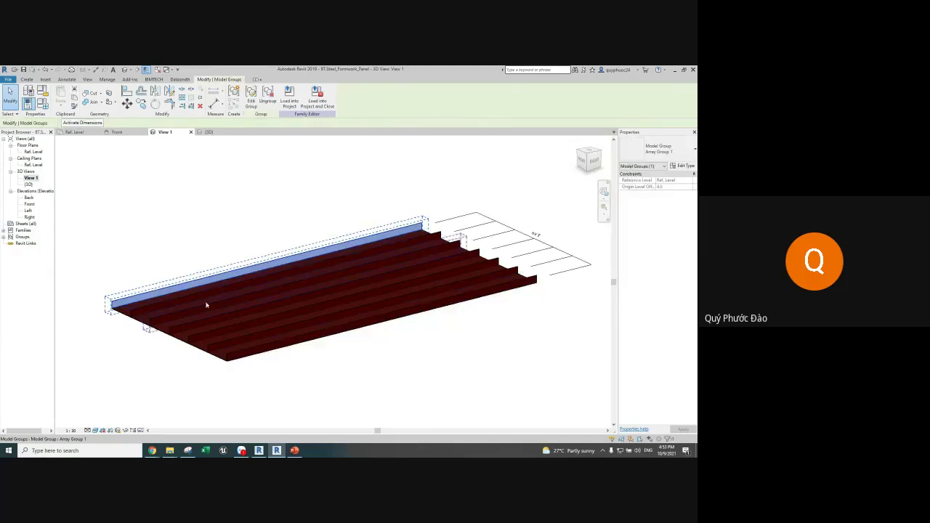
click(380, 248)
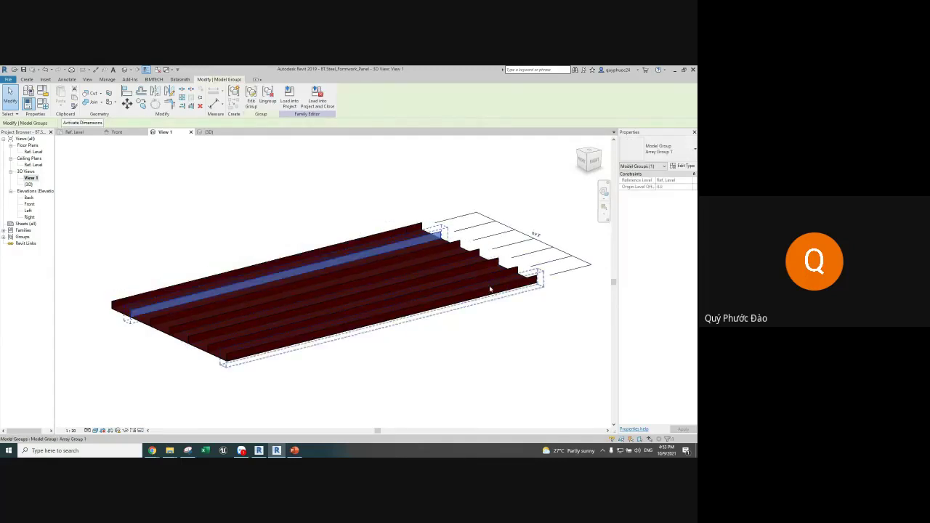
click(491, 289)
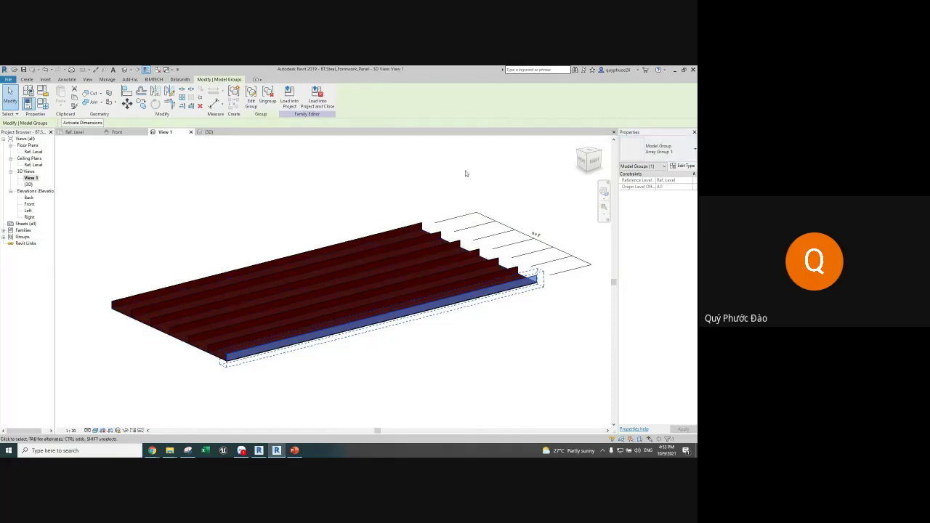
click(353, 341)
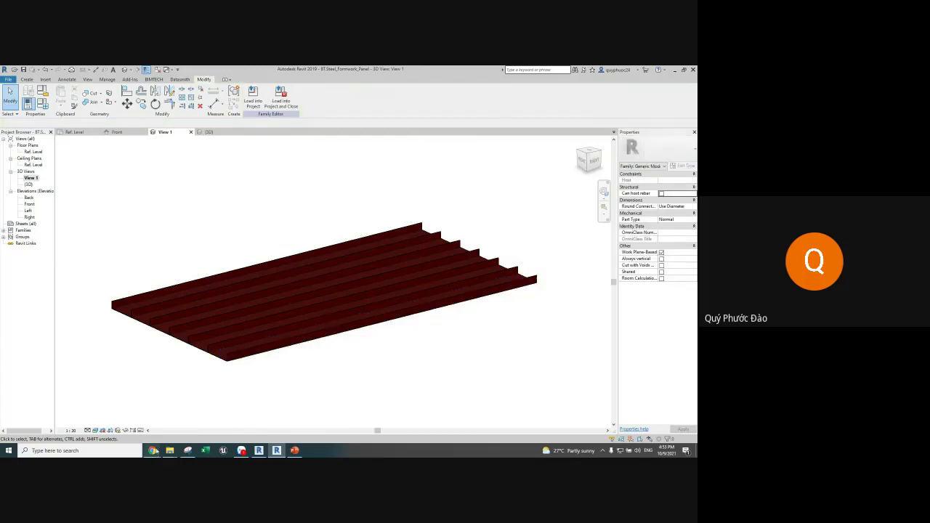
click(152, 450)
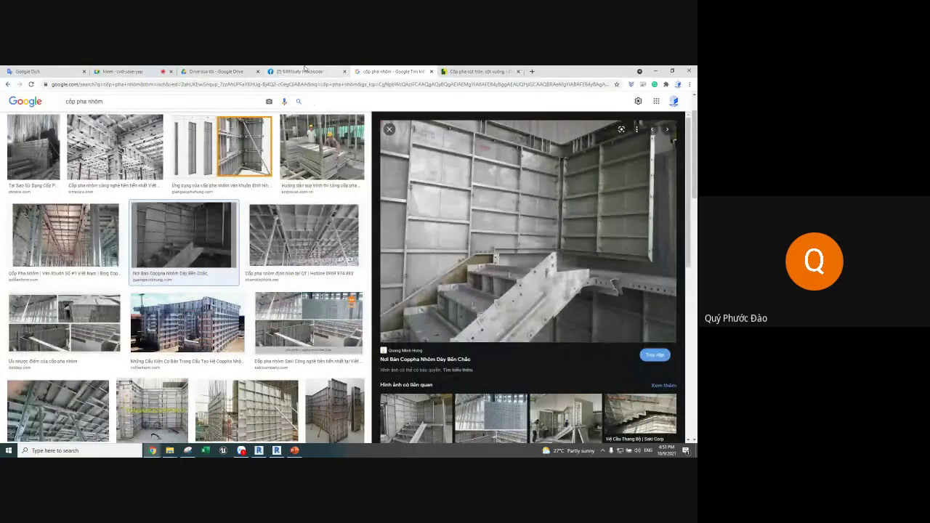
In the Google Meet tab, choose Dừng ghi under Activities > Recording to stop recording
click(127, 71)
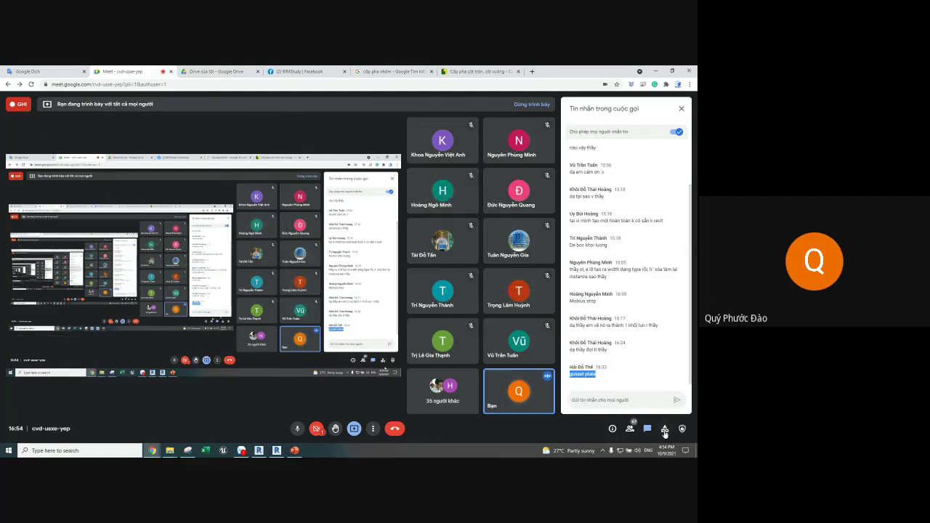
click(664, 429)
click(600, 135)
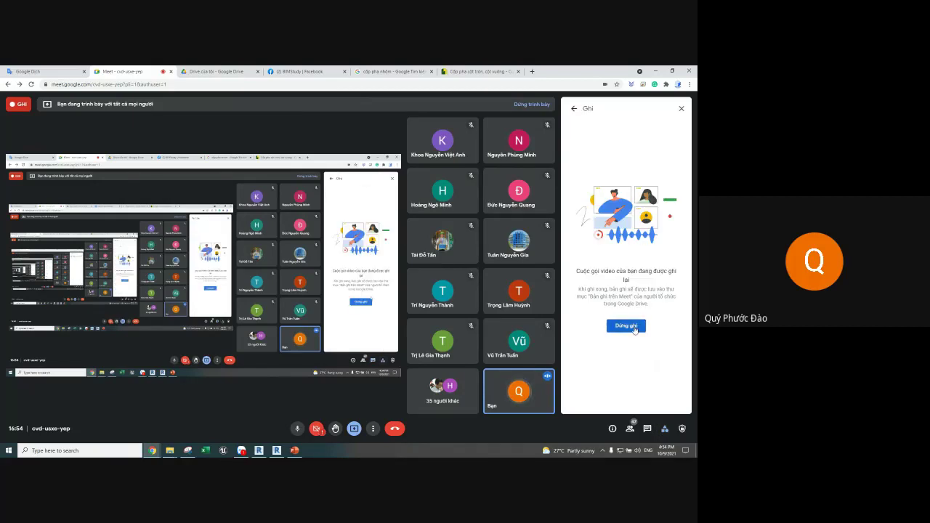
click(629, 327)
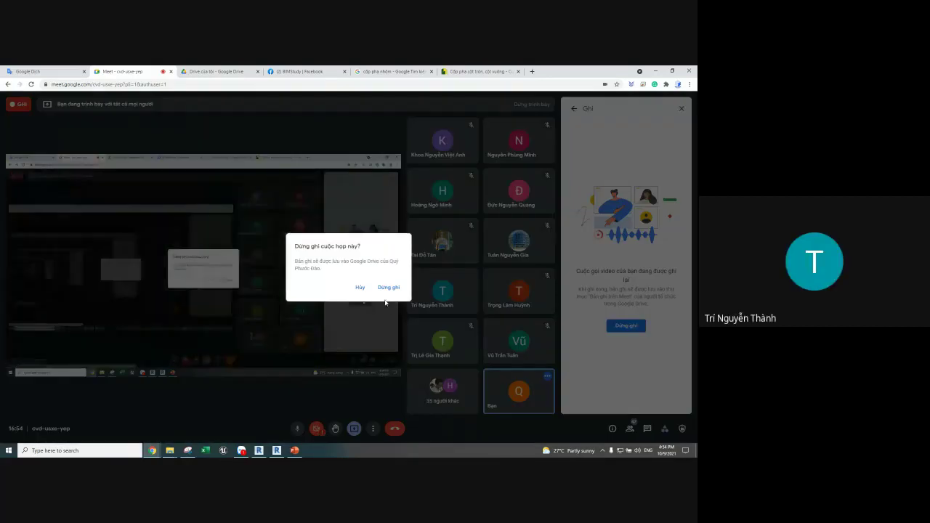